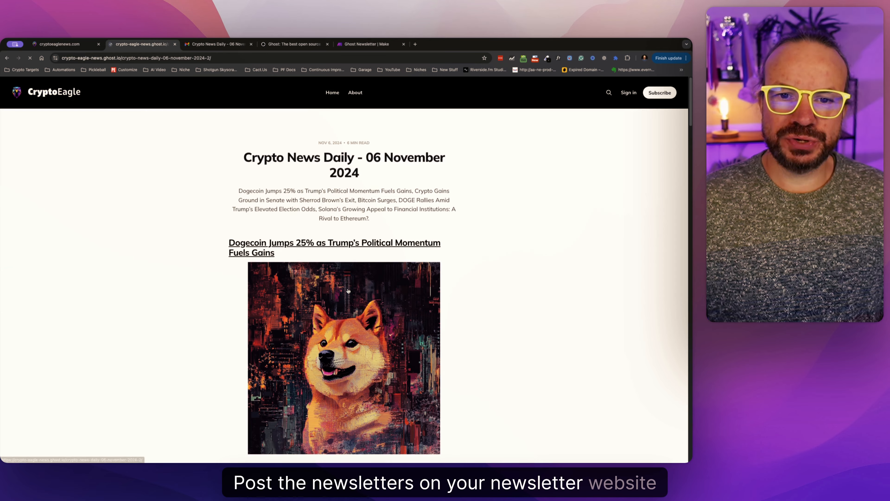
# Look over the published Crypto News Daily newsletter on the website and its emailed copy in Gmail.
pyautogui.scroll(-15, 343, 281)
pyautogui.click(223, 48)
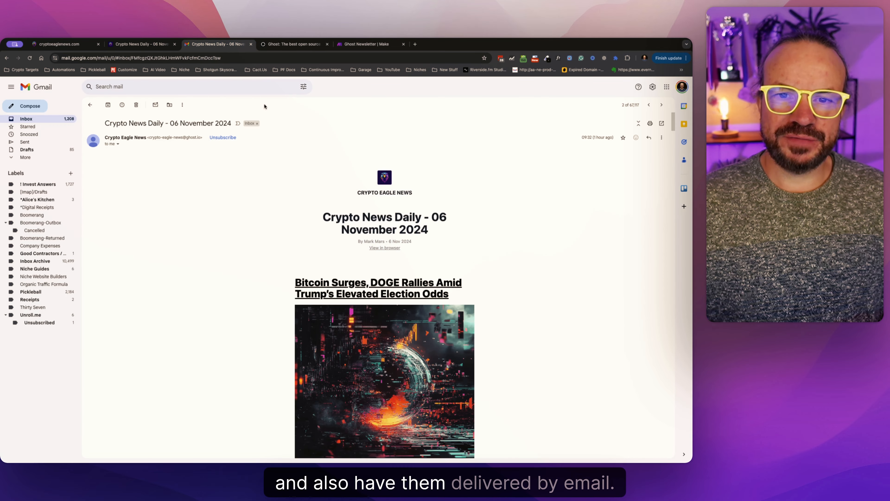
pyautogui.scroll(-10, 331, 241)
pyautogui.scroll(-10, 331, 241)
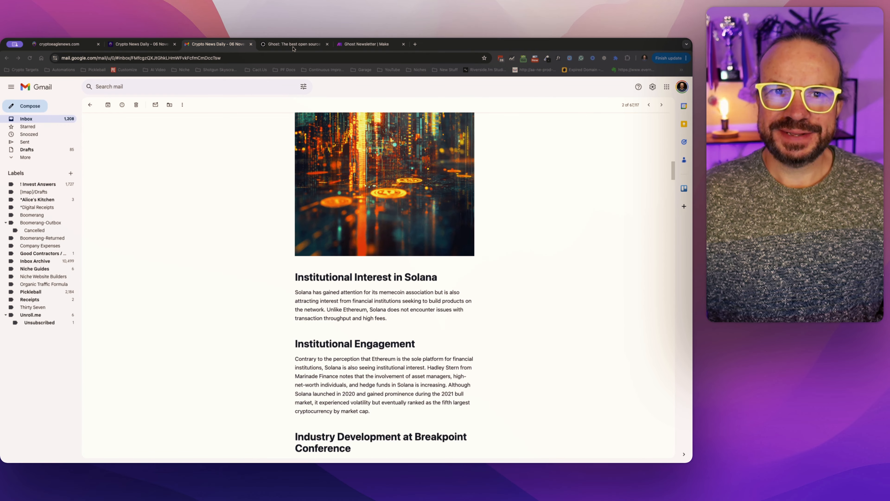
# Switch to the Ghost homepage and on to the Ghost Newsletter scenario in Make.
pyautogui.hotkey('ctrl', 'Tab')
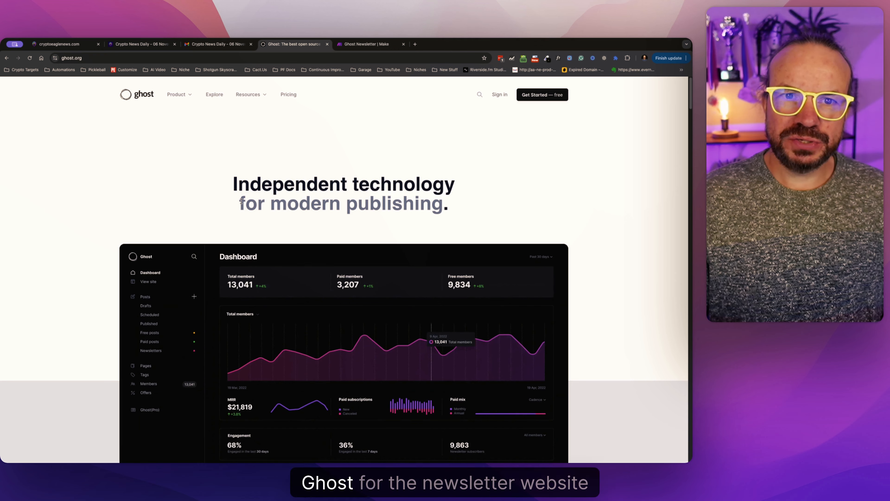
pyautogui.hotkey('ctrl', 'Tab')
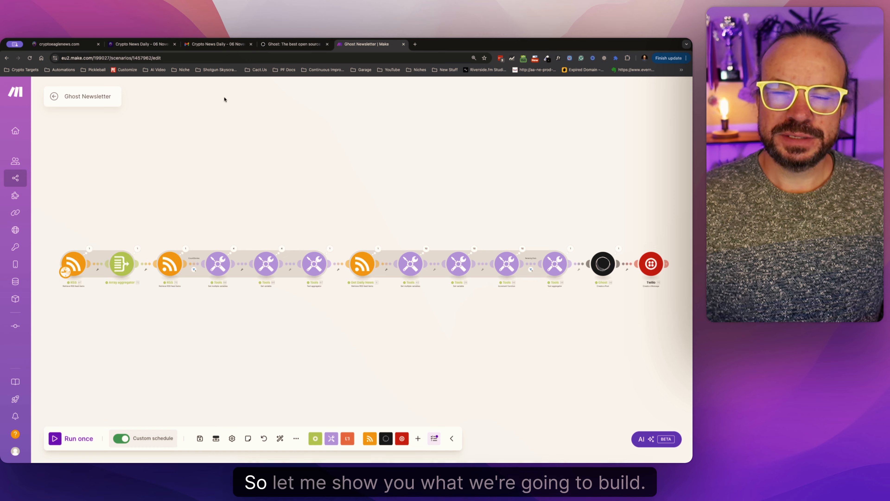
# Return to the published newsletter post and open the Crypto Eagle News homepage from it.
pyautogui.click(156, 45)
pyautogui.scroll(10, 365, 188)
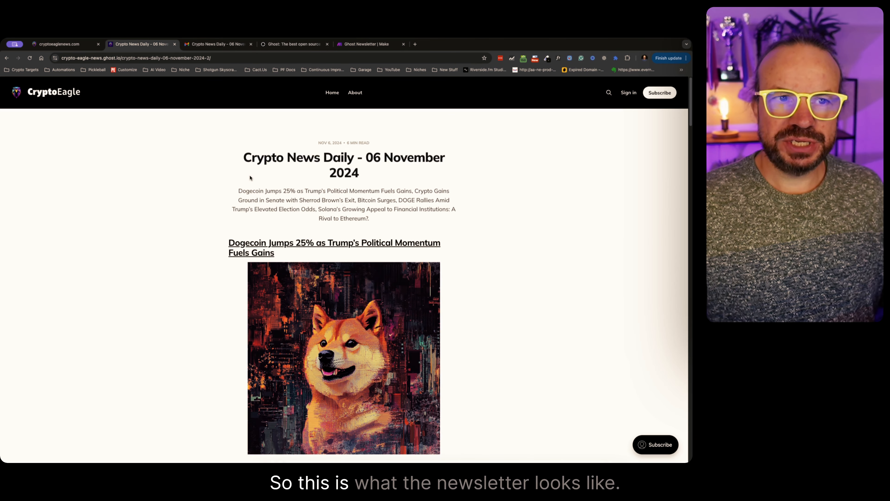
pyautogui.click(53, 92)
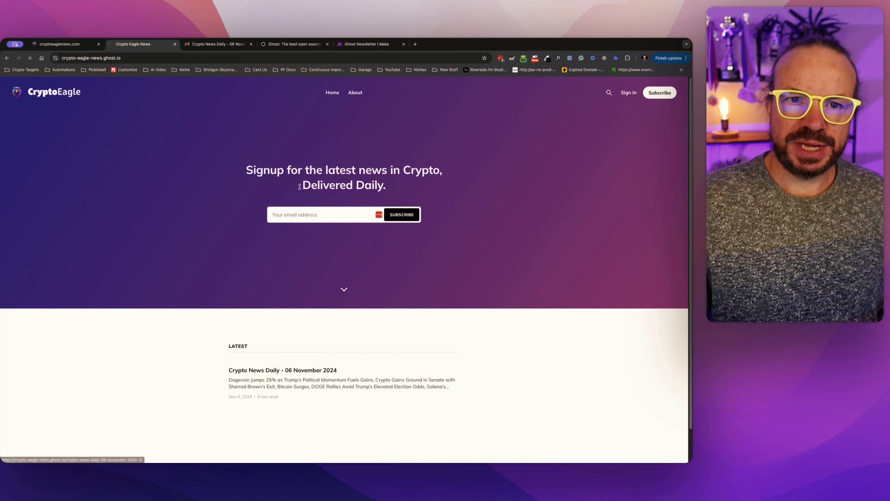
# Open the Crypto News Daily - 06 November 2024 post and read through its main stories and images.
pyautogui.scroll(-15, 372, 235)
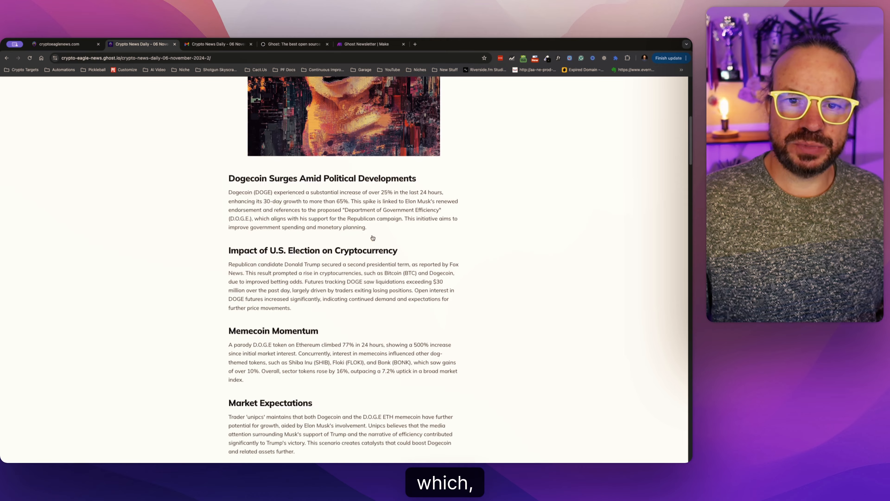
pyautogui.scroll(-6, 372, 235)
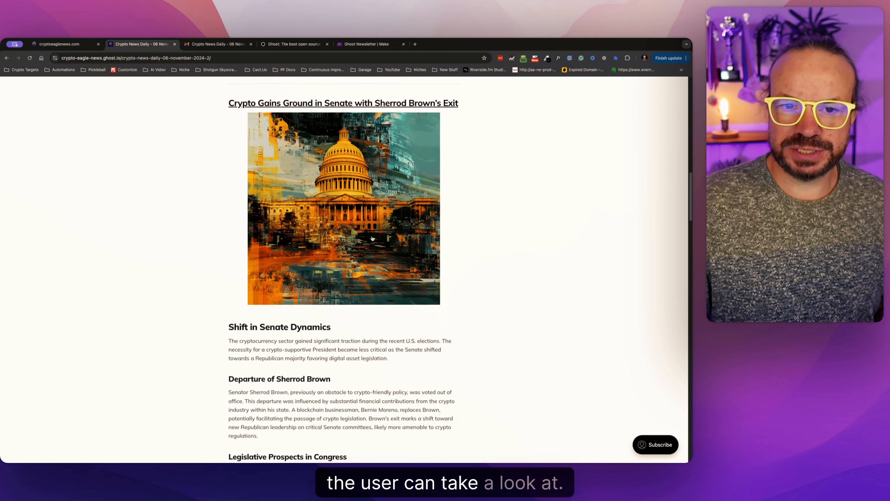
pyautogui.scroll(20, 372, 239)
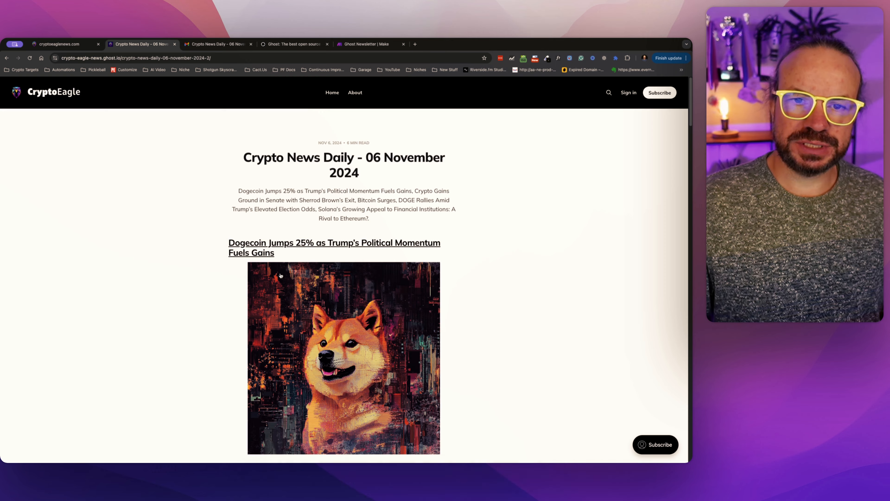
pyautogui.scroll(-5, 281, 275)
pyautogui.scroll(-13, 280, 275)
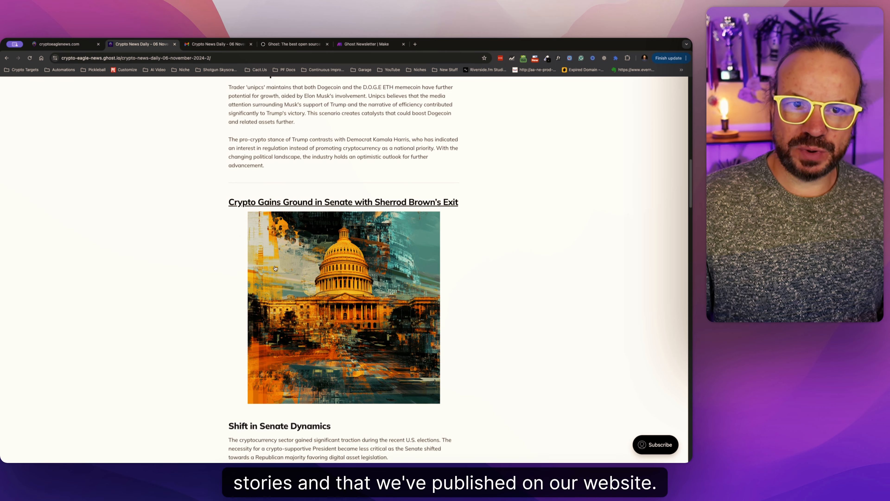
pyautogui.scroll(18, 275, 268)
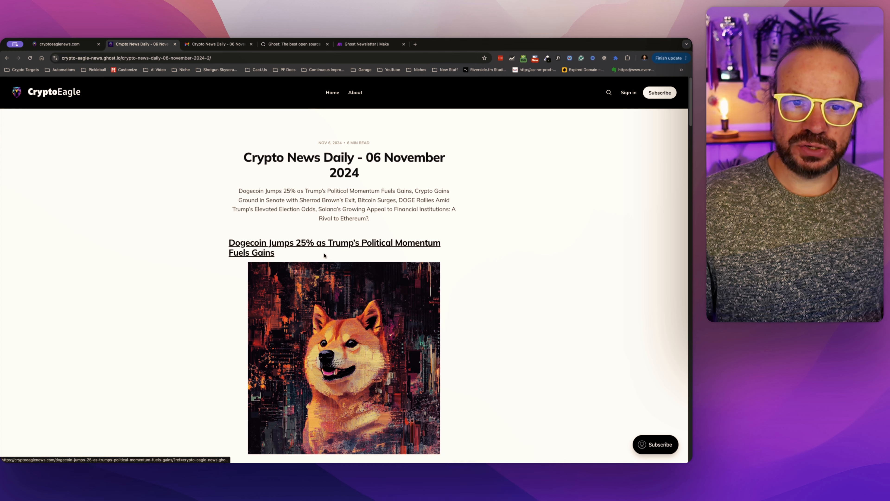
pyautogui.scroll(-8, 324, 255)
pyautogui.scroll(8, 372, 249)
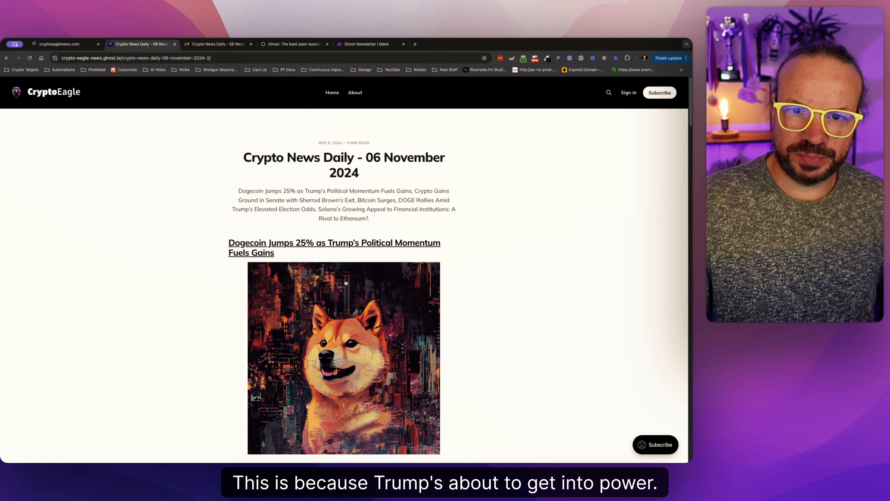
pyautogui.scroll(-20, 345, 282)
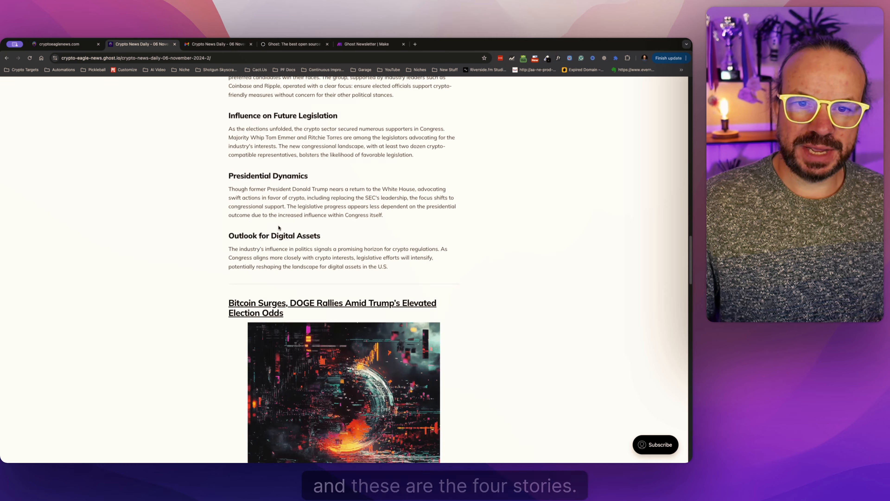
pyautogui.scroll(-20, 279, 228)
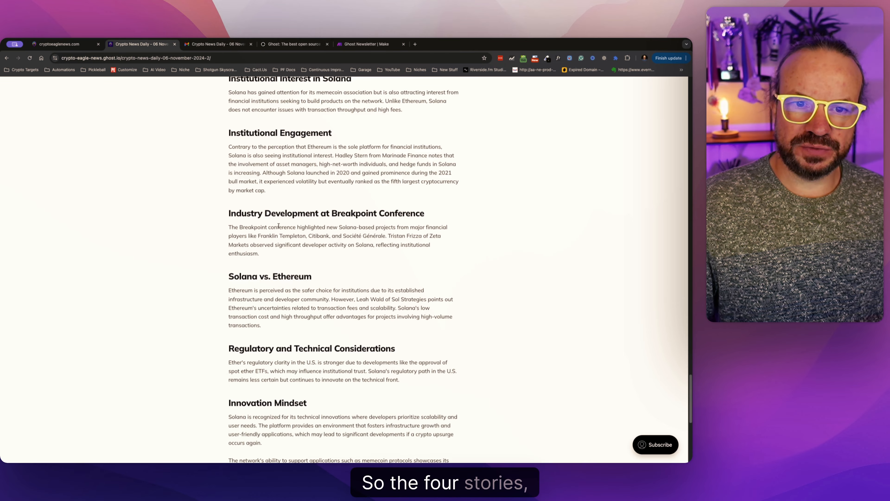
# Examine the Other Stories links at the end of the newsletter post, highlighting the whole list.
pyautogui.scroll(-10, 278, 227)
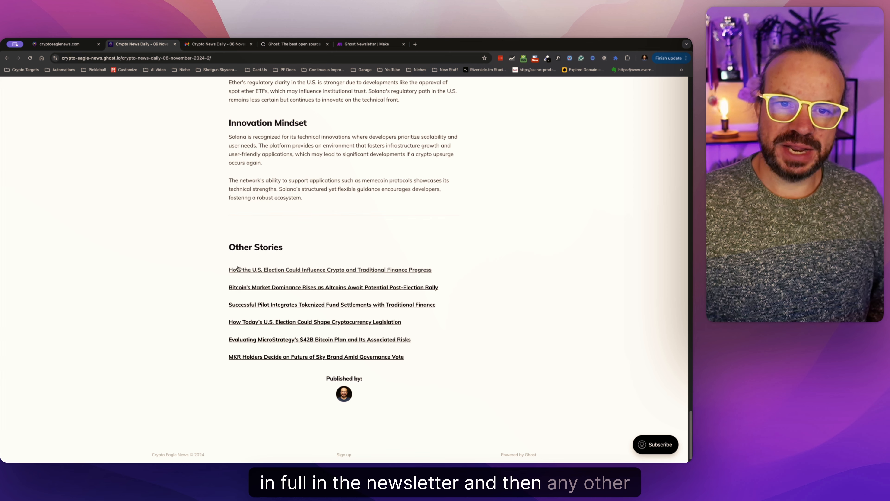
pyautogui.moveTo(227, 247); pyautogui.dragTo(465, 350)
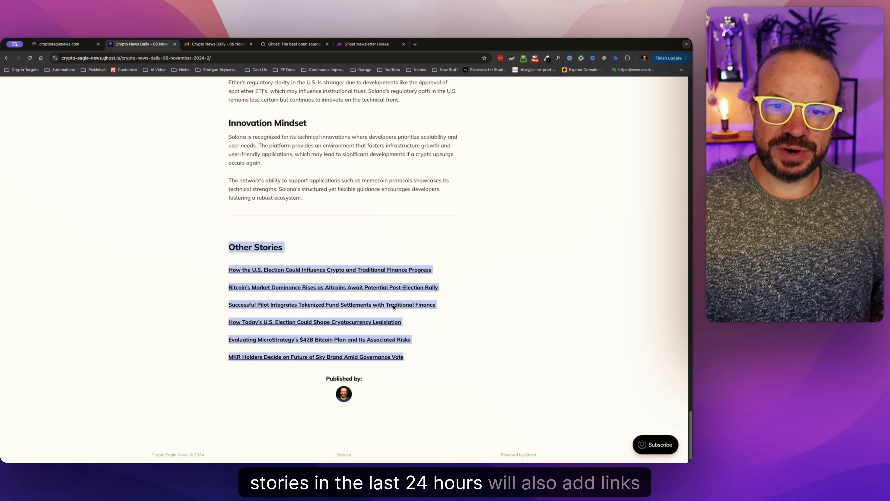
pyautogui.click(187, 266)
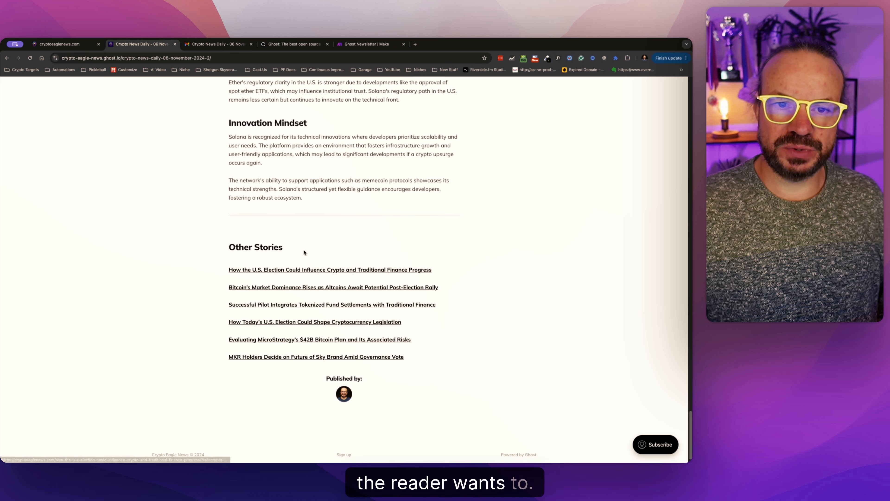
pyautogui.scroll(20, 304, 252)
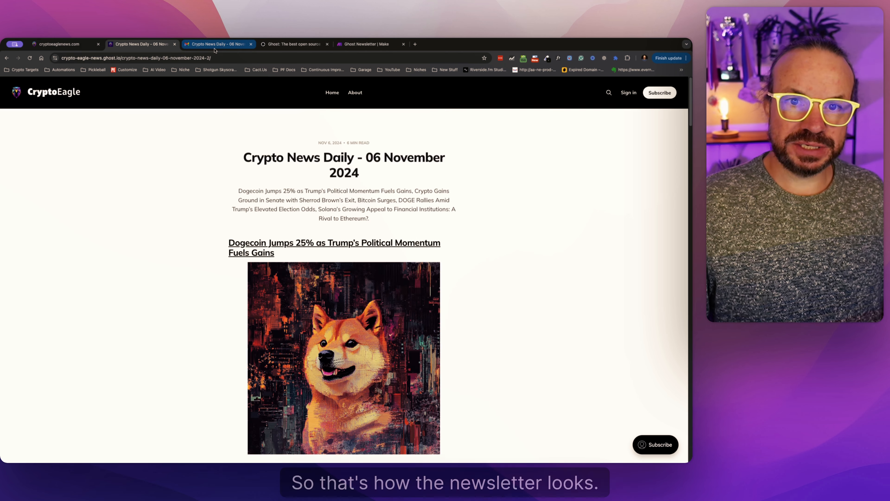
# Switch to Gmail and review the emailed newsletter down to its Other Stories links.
pyautogui.click(215, 45)
pyautogui.scroll(-15, 348, 315)
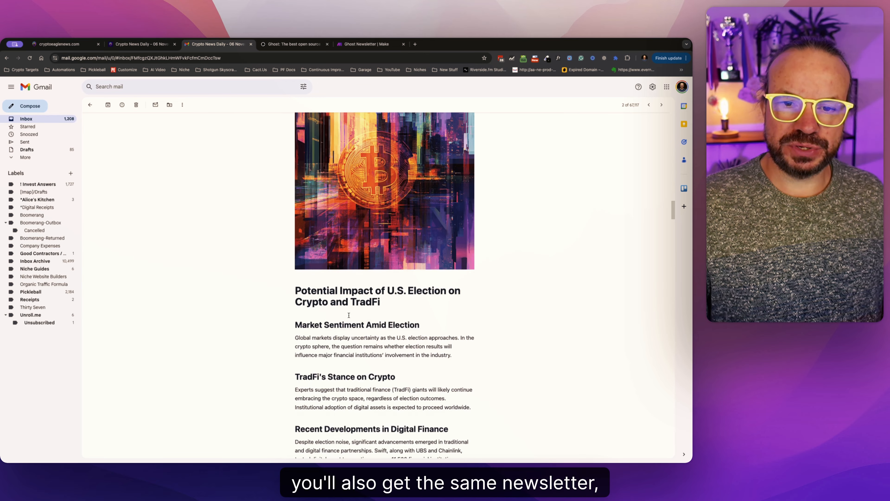
pyautogui.scroll(-20, 349, 315)
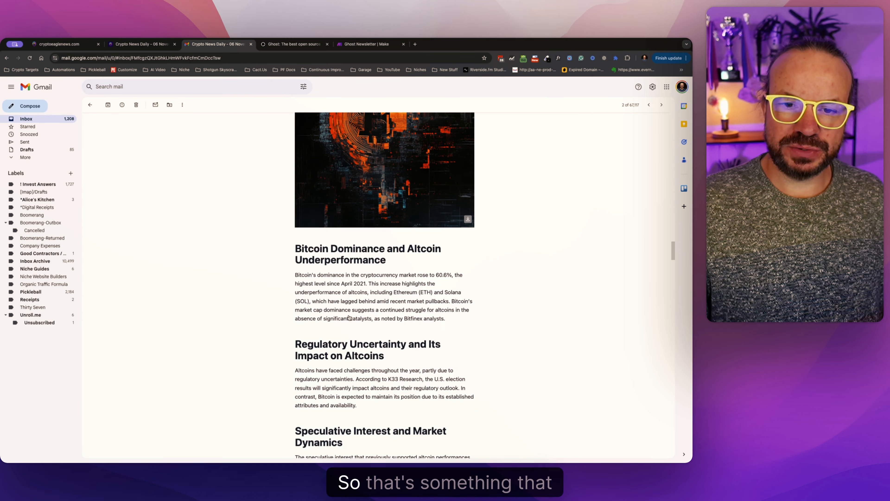
pyautogui.scroll(-15, 349, 317)
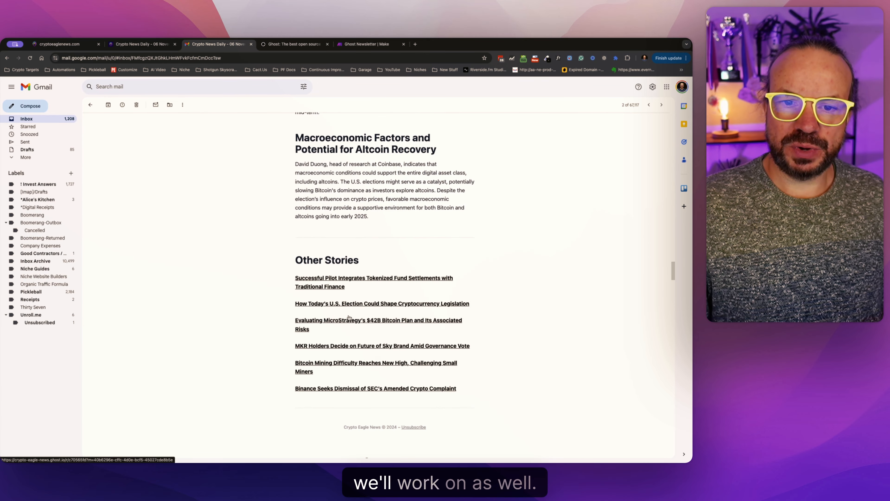
pyautogui.scroll(2, 349, 317)
# Switch to the Ghost homepage and highlight its headline about technology for modern publishing.
pyautogui.click(291, 44)
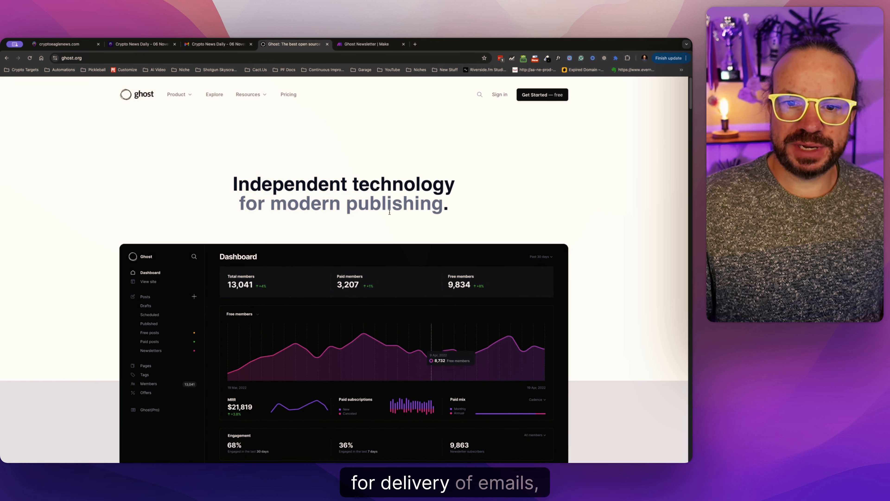
pyautogui.moveTo(447, 205); pyautogui.dragTo(286, 185)
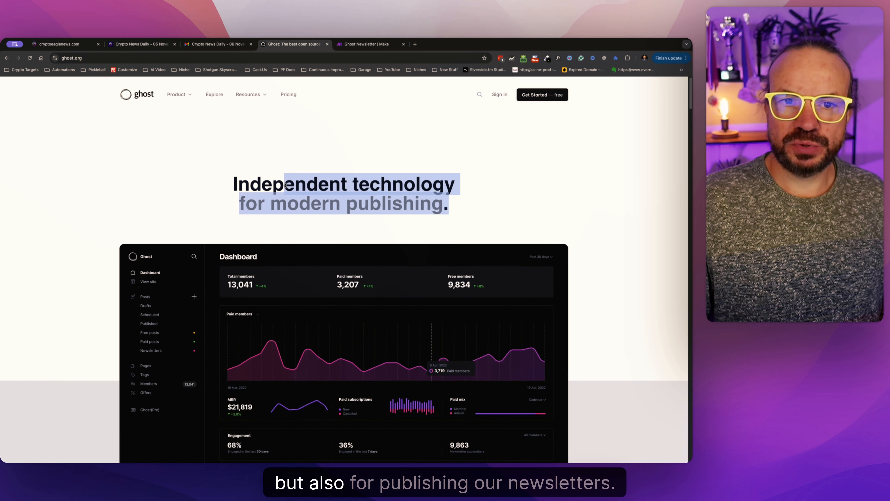
pyautogui.click(231, 181)
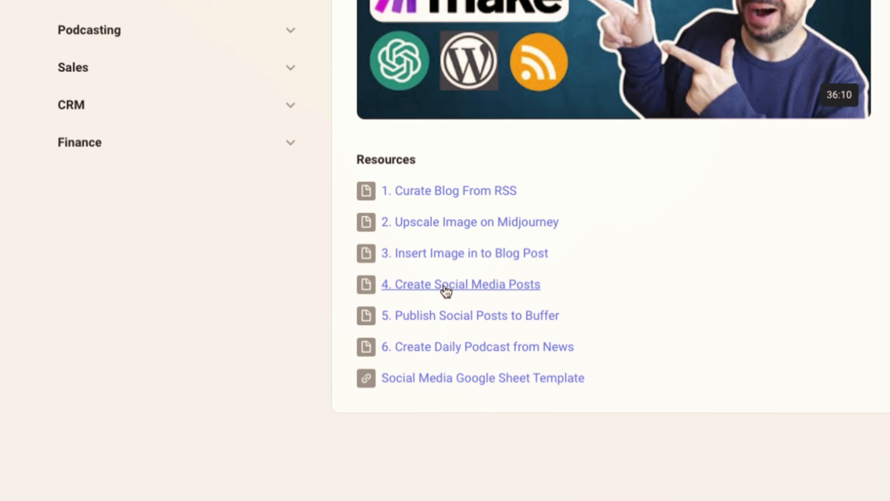
# Download the "4. Create Social Media Posts" blueprint and import its JSON file into a Make scenario.
pyautogui.click(446, 292)
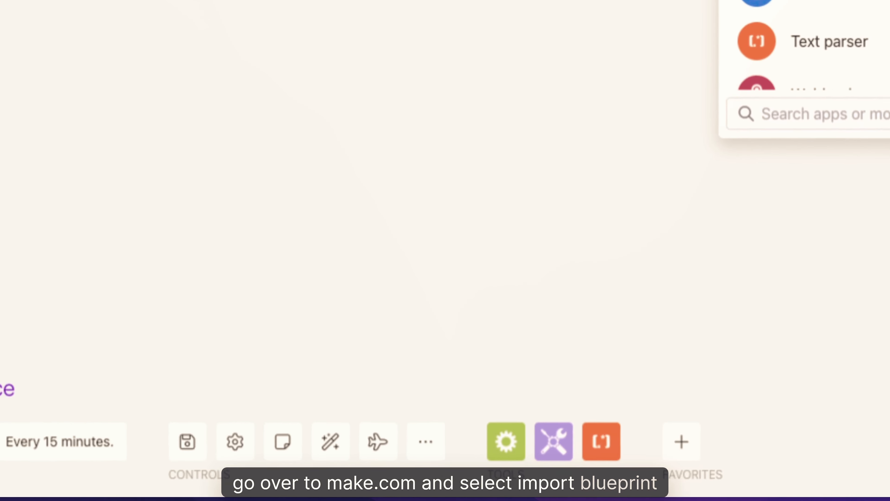
pyautogui.click(444, 451)
pyautogui.click(404, 368)
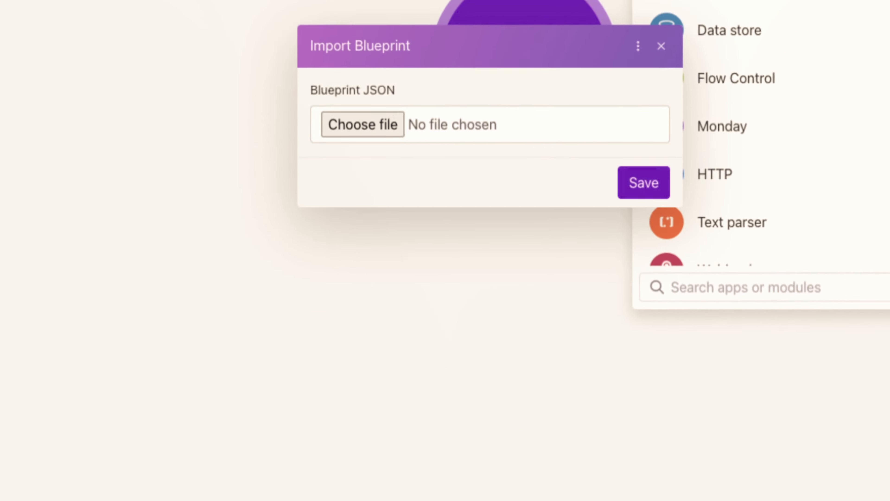
pyautogui.click(397, 254)
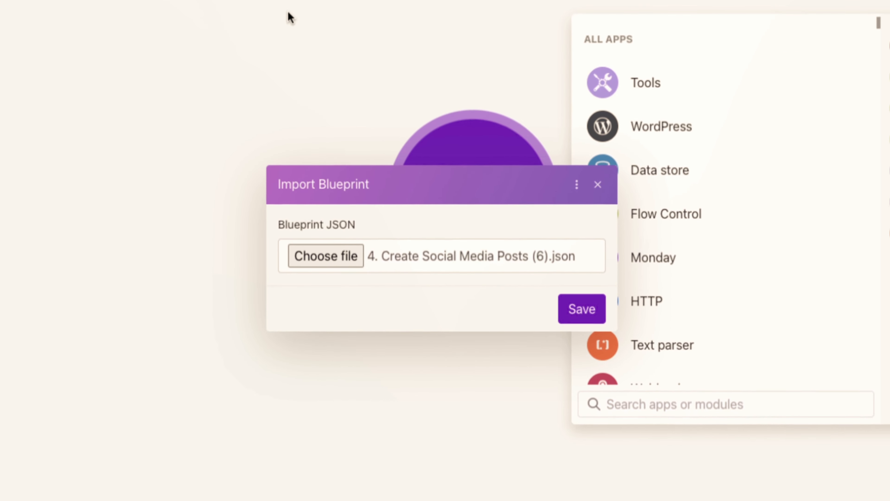
pyautogui.click(582, 310)
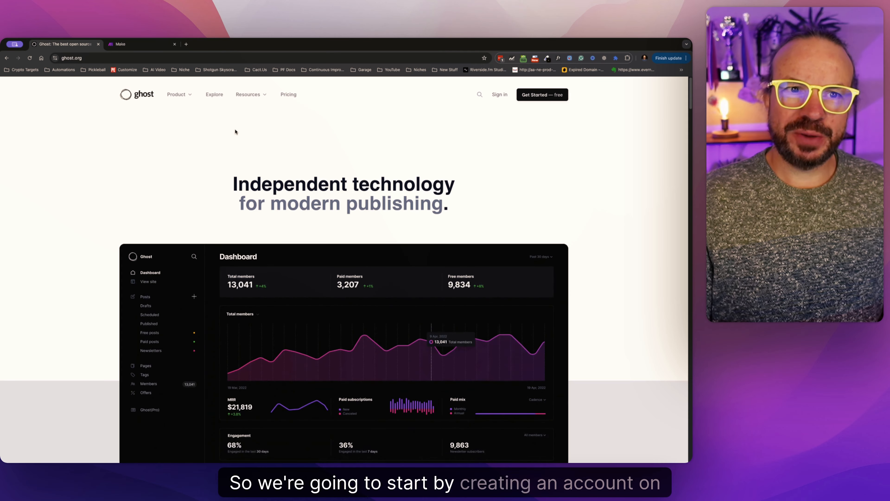
# Open Ghost's pricing page and compare the features of the Starter, Creator, Team and Business plans.
pyautogui.click(541, 100)
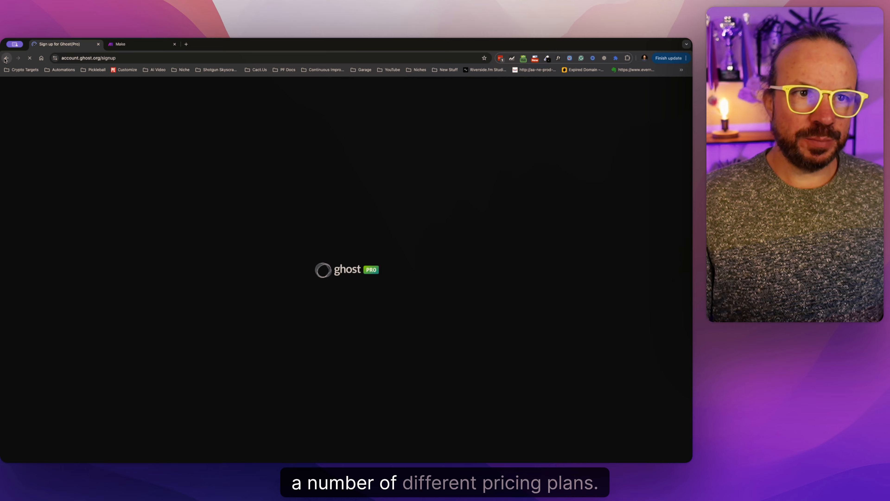
pyautogui.click(6, 61)
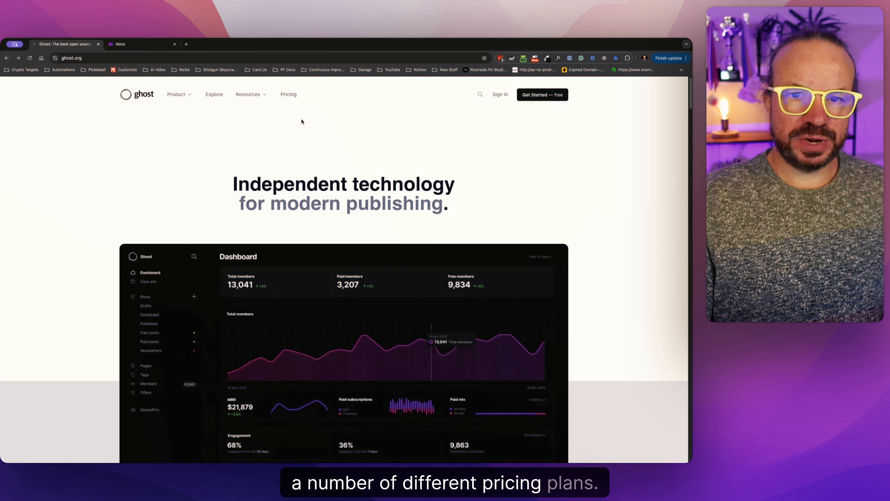
pyautogui.click(288, 94)
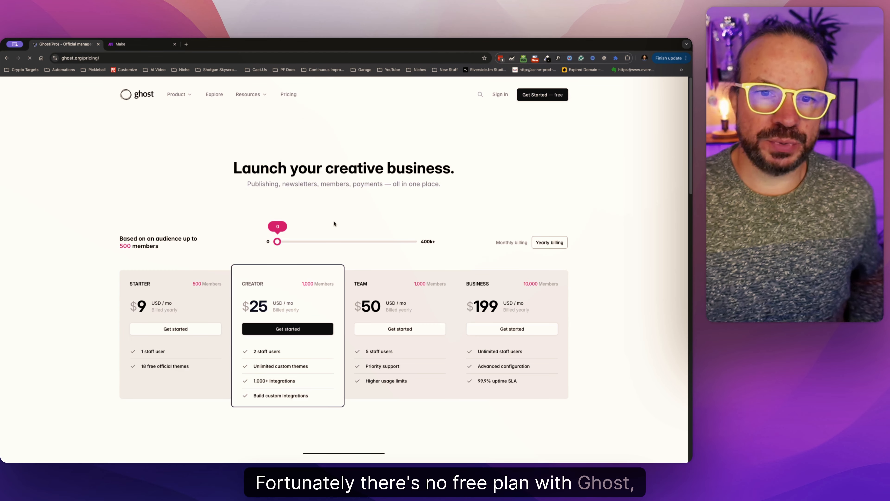
pyautogui.scroll(-4, 298, 243)
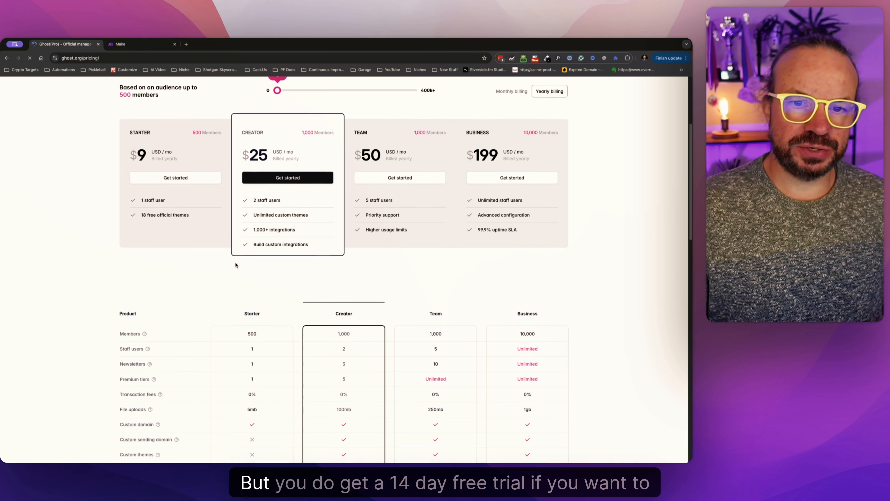
pyautogui.scroll(-10, 397, 328)
pyautogui.scroll(15, 299, 311)
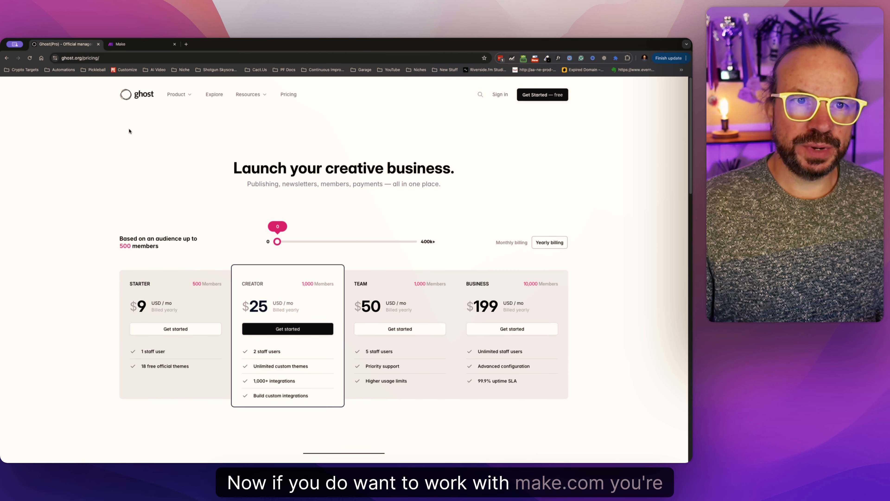
pyautogui.scroll(-7, 262, 230)
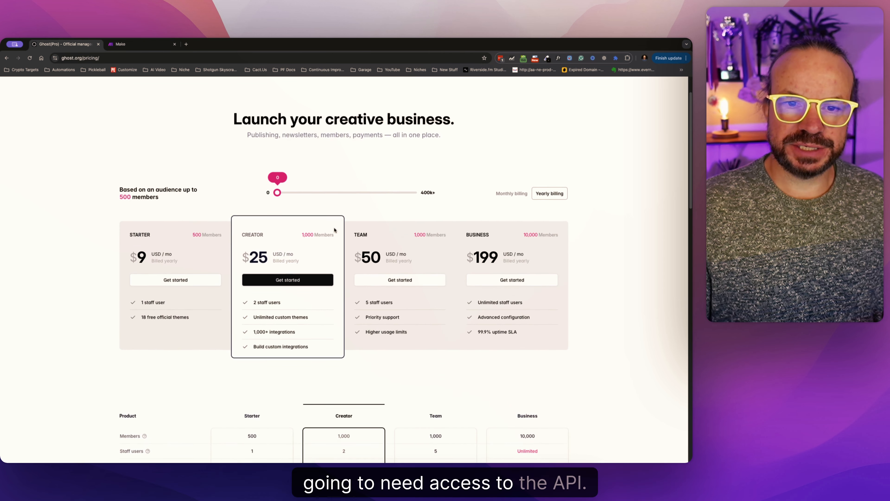
pyautogui.scroll(-4, 315, 279)
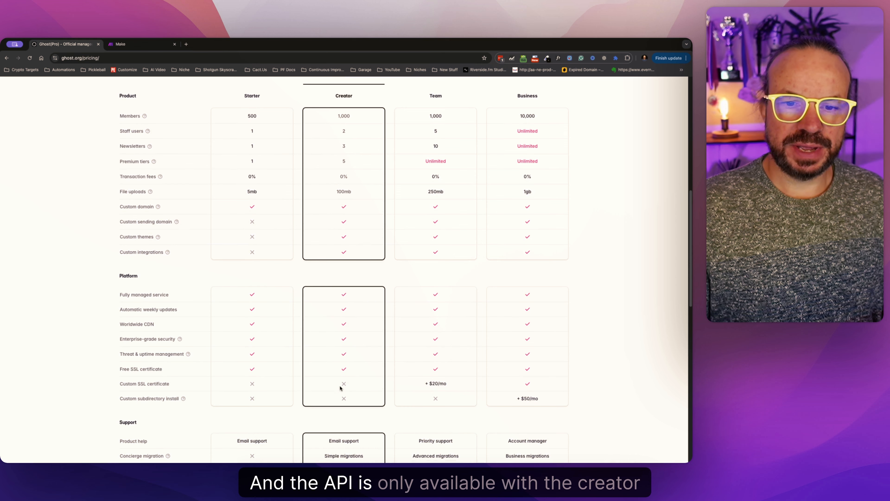
# Compare which plans include custom integrations and show the plan prices with monthly billing.
pyautogui.scroll(9, 336, 188)
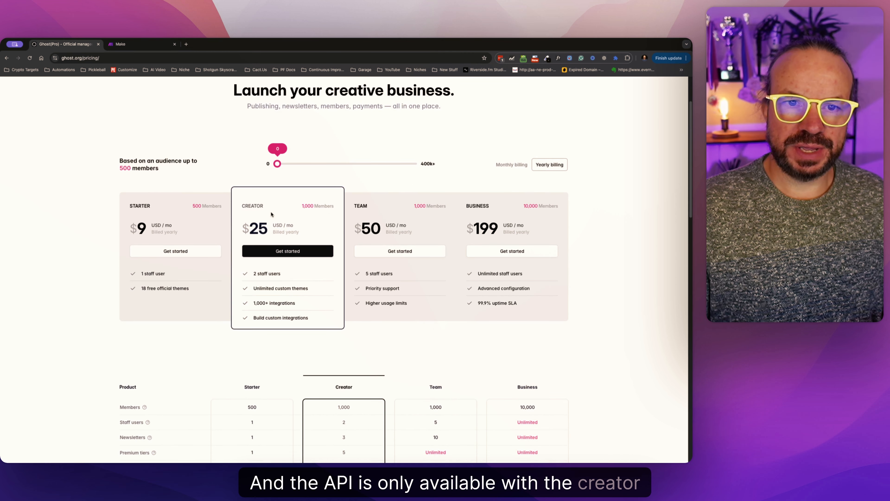
pyautogui.scroll(-10, 345, 279)
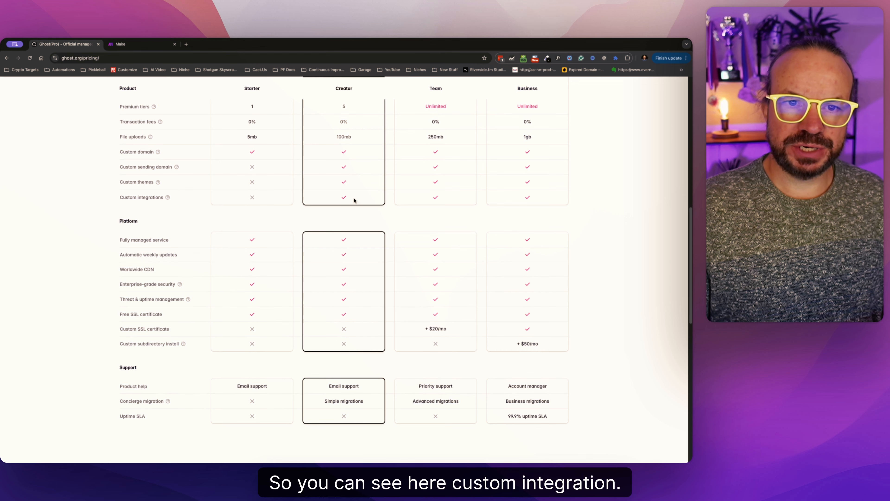
pyautogui.scroll(9, 267, 198)
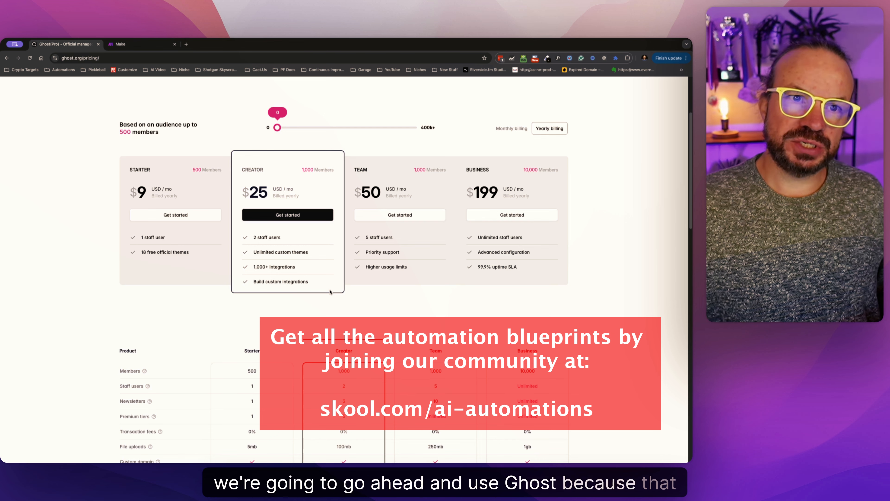
pyautogui.scroll(4, 322, 284)
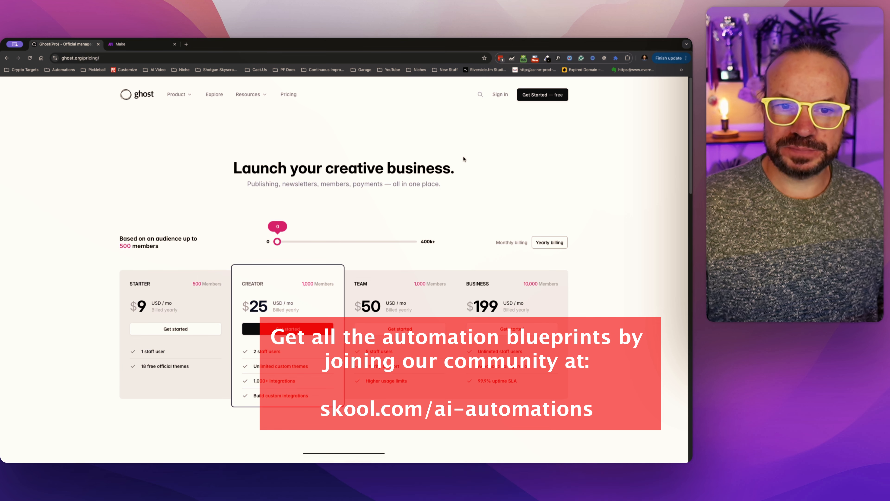
pyautogui.click(511, 242)
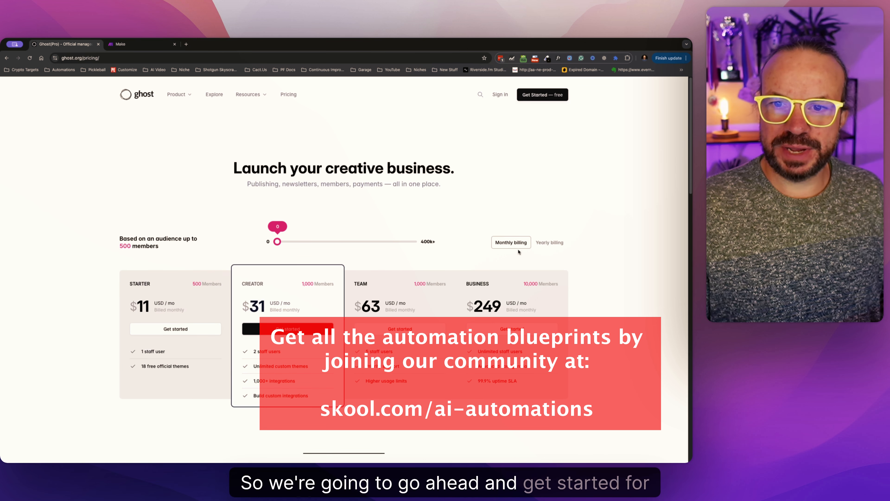
# Start the free Ghost sign-up and fill in the account holder's name, e-mail address and password.
pyautogui.click(542, 96)
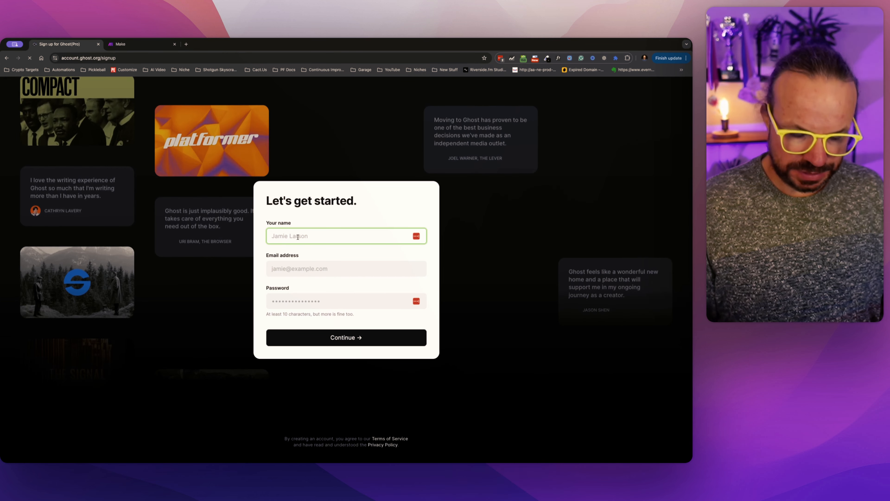
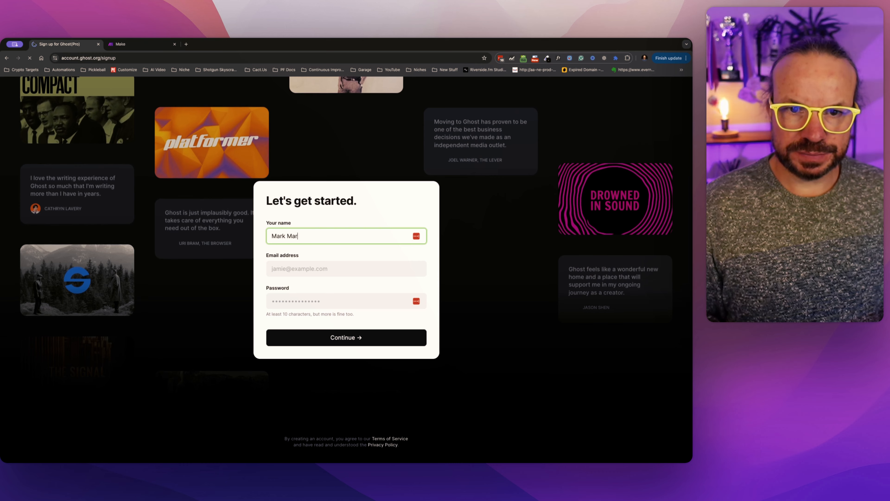
pyautogui.press('Tab')
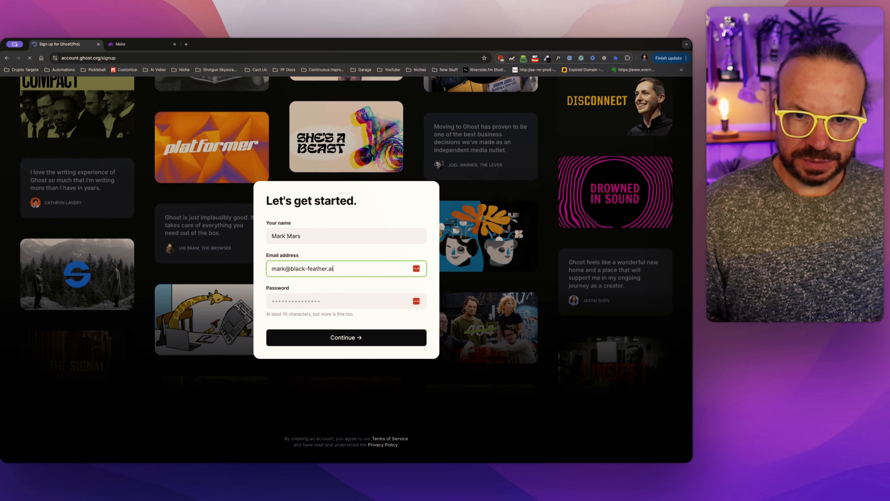
pyautogui.press('Tab')
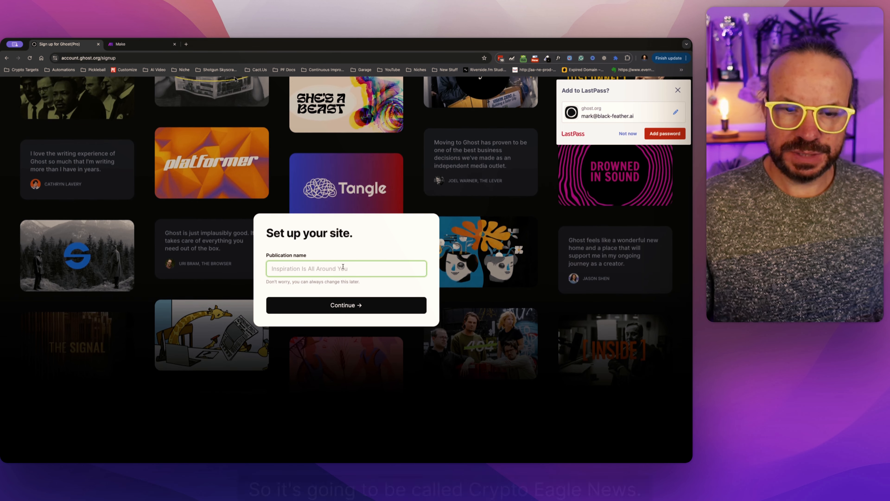
# Name the publication "Crypto Eagle News" and continue with the site setup.
pyautogui.write('Cry')
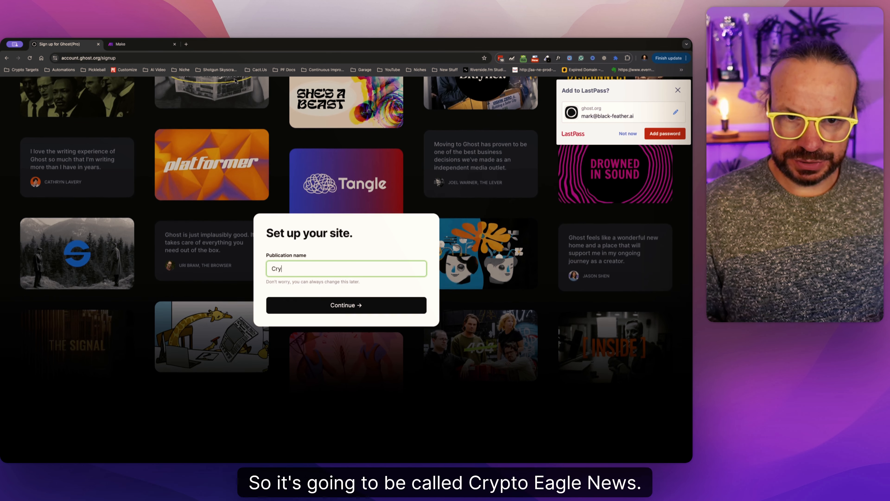
pyautogui.write('pto')
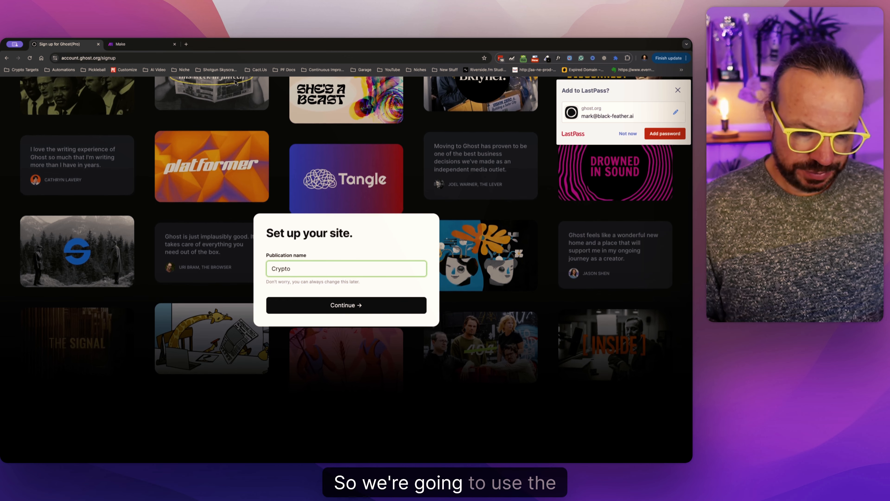
pyautogui.write(' Eagle News')
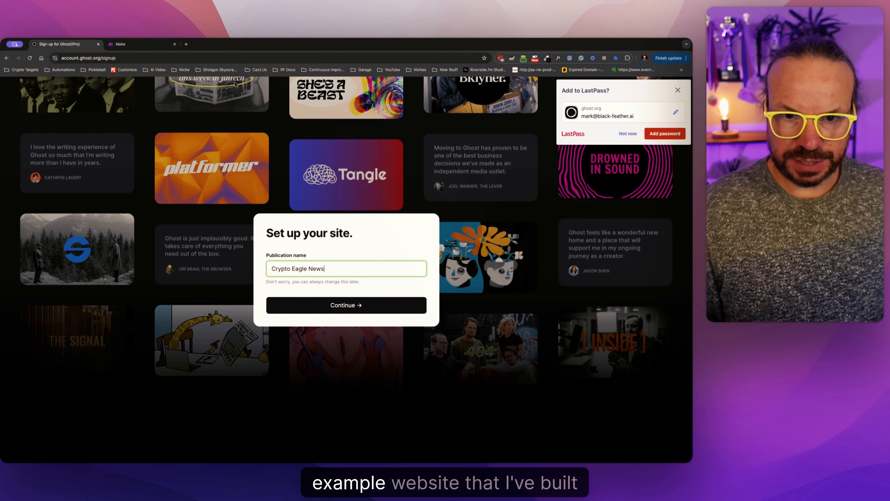
pyautogui.click(347, 305)
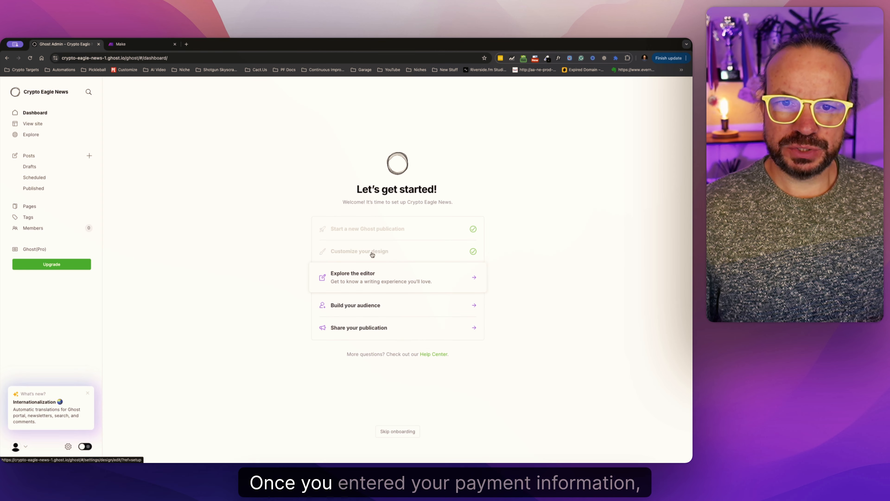
# Open the publication's design customization and change the brand accent color to purple #8419ff.
pyautogui.click(374, 255)
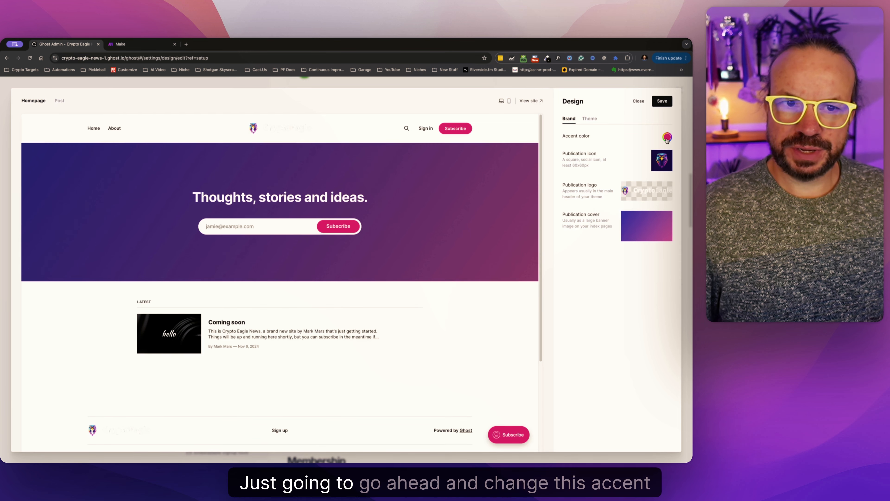
pyautogui.click(666, 138)
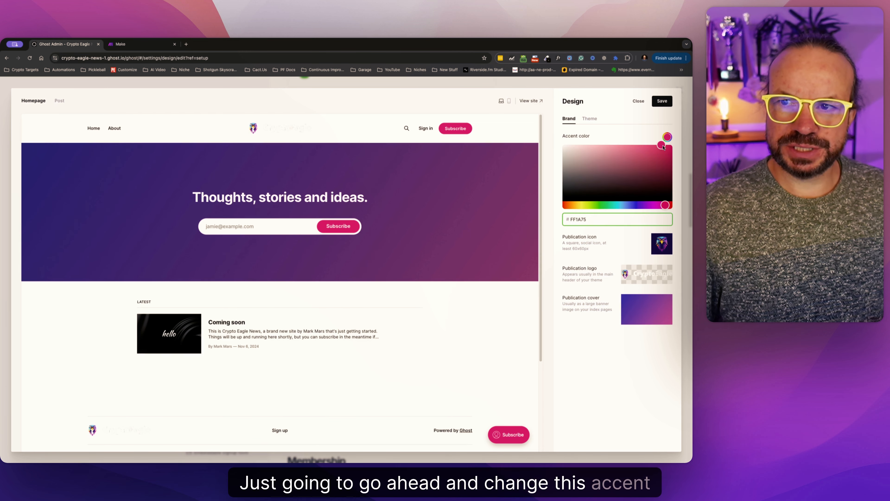
pyautogui.moveTo(665, 205); pyautogui.dragTo(644, 204)
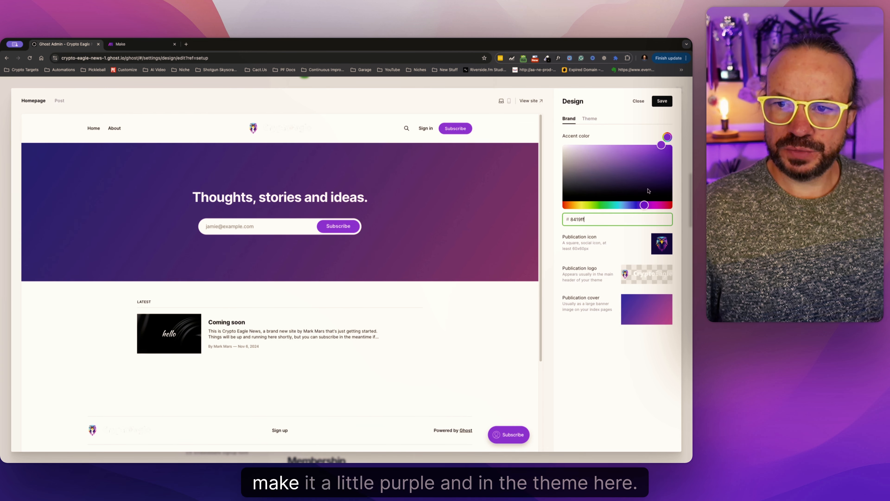
# Change the theme's site background color to near-black.
pyautogui.click(590, 119)
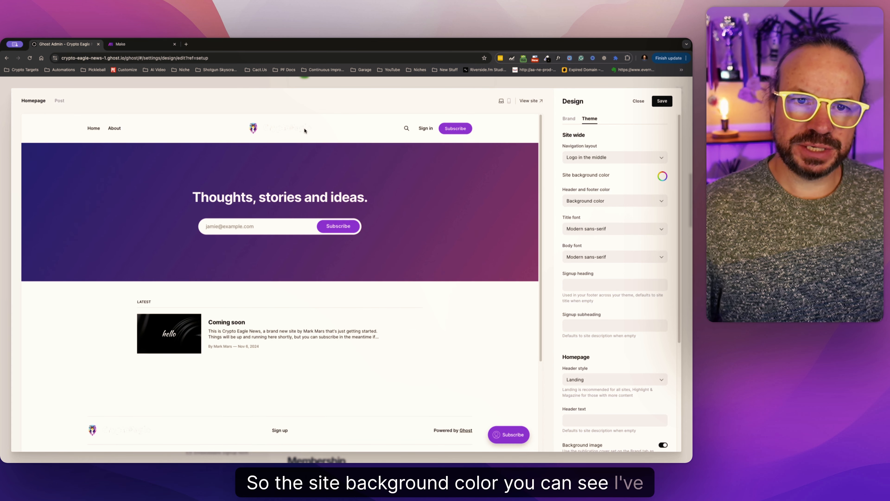
pyautogui.click(662, 178)
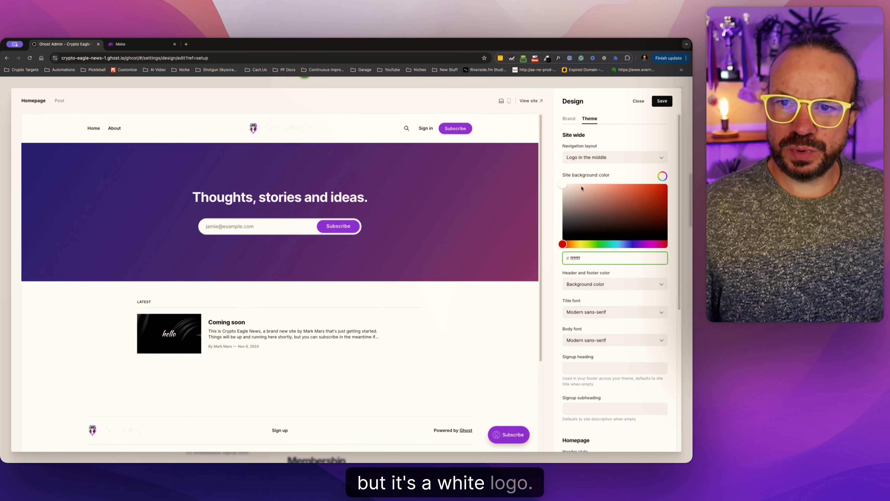
pyautogui.click(579, 230)
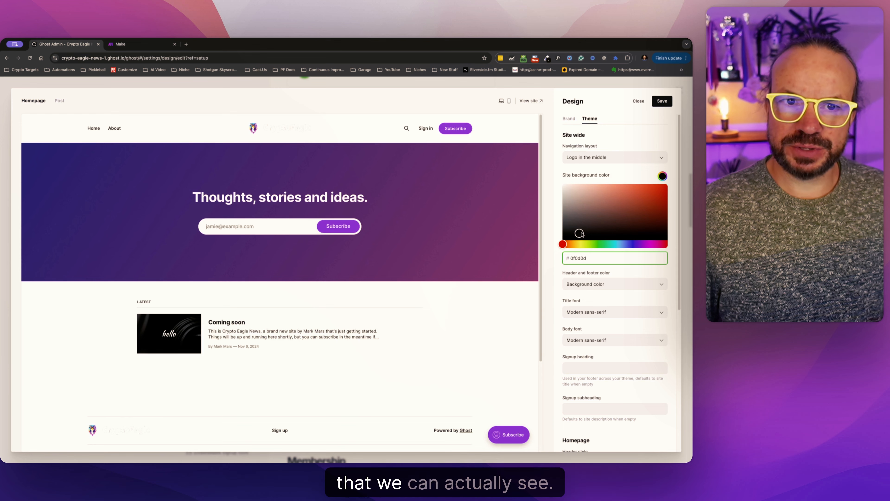
pyautogui.moveTo(579, 233); pyautogui.dragTo(562, 232)
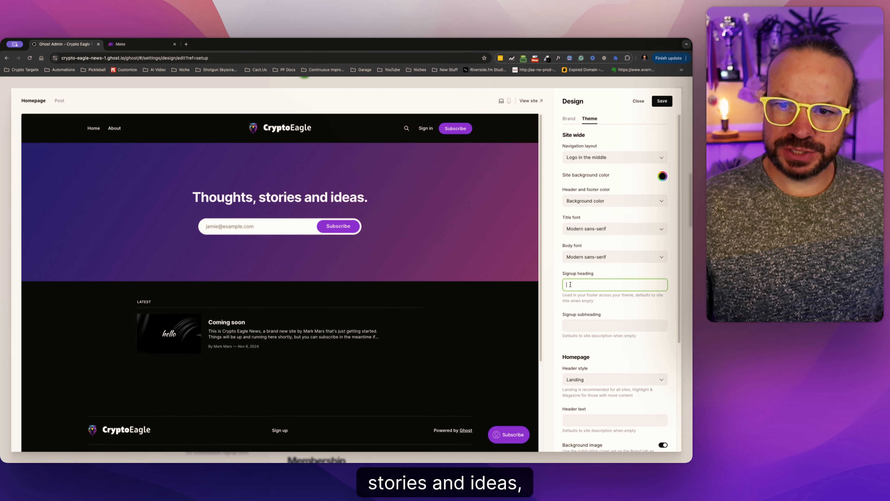
# Set the signup heading to "Sign up for the latest Crypto news, delivered to your inbox daily." and check the footer preview.
pyautogui.write('Sign up for the latest Crypto news, deliverrf')
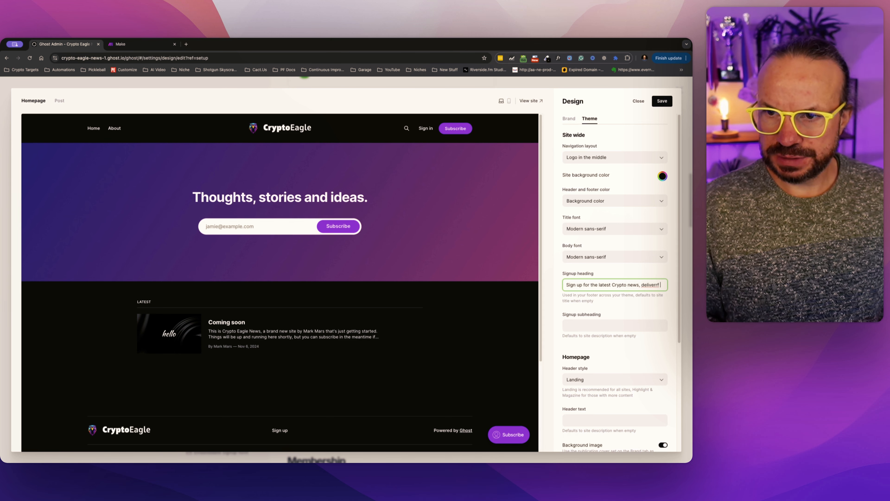
pyautogui.write('ed to y')
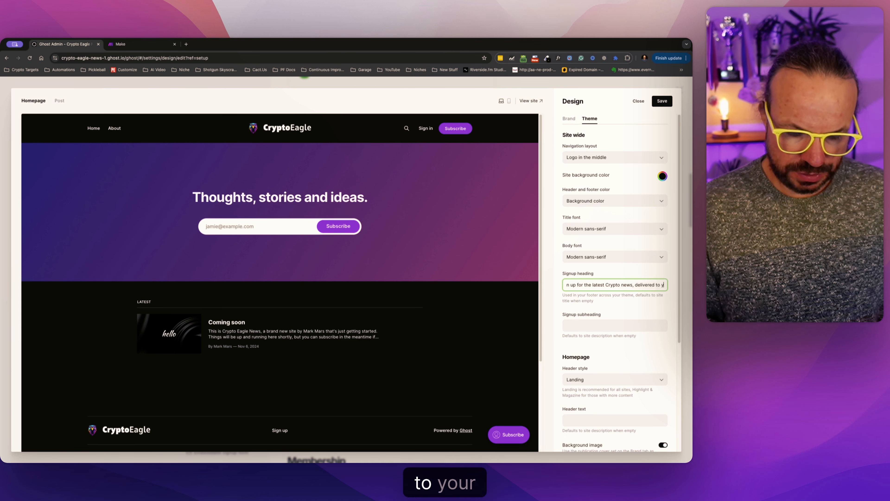
pyautogui.write('our inbo')
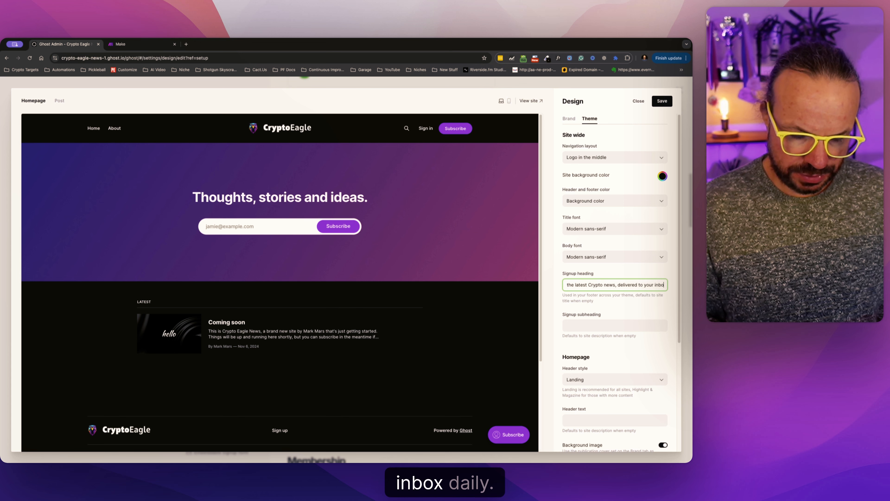
pyautogui.write('x daily')
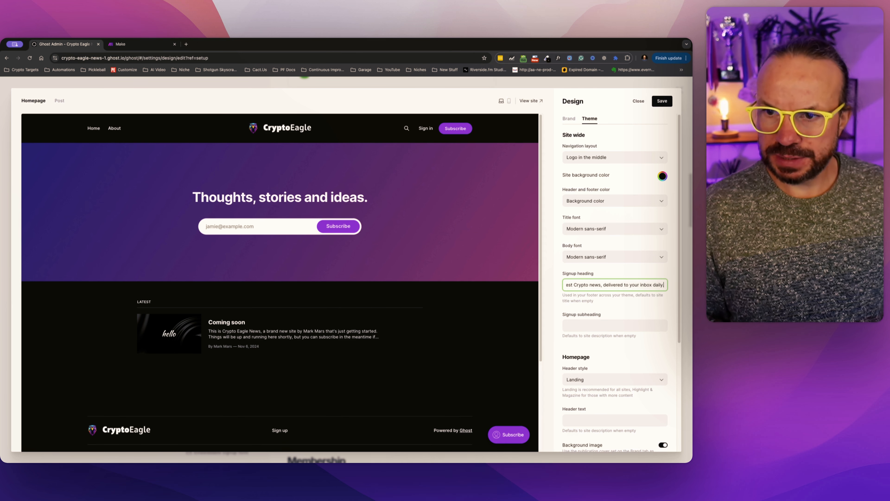
pyautogui.click(481, 311)
pyautogui.scroll(-4, 474, 316)
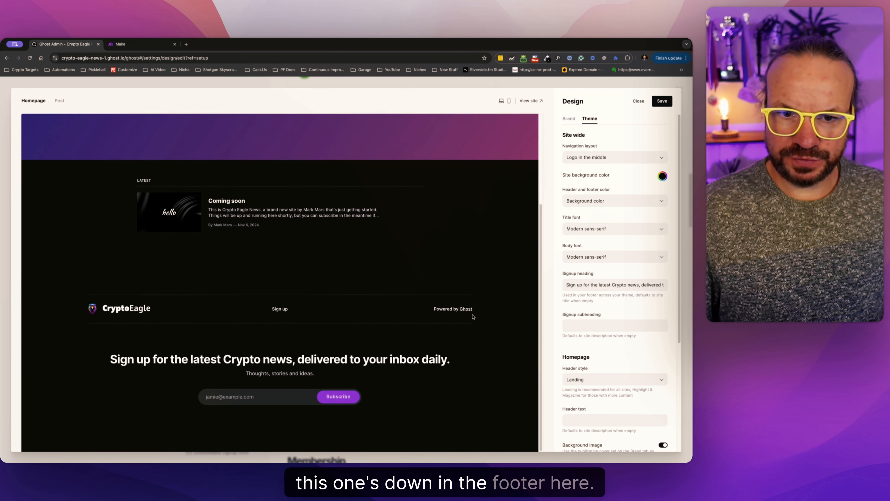
# Shorten the signup heading to "Sign up for the latest Crypto news" and set the subheading to "Delivered to your inbox daily".
pyautogui.moveTo(189, 362); pyautogui.dragTo(249, 358)
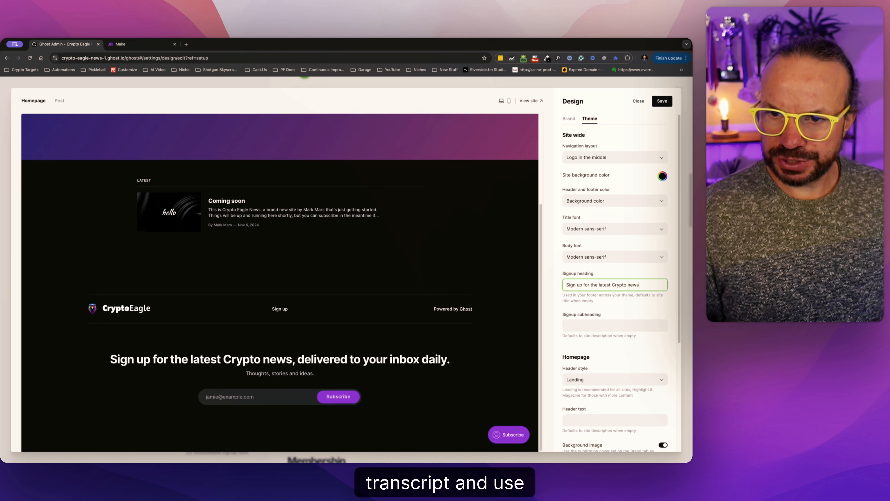
pyautogui.click(644, 322)
pyautogui.write('delivered to your inbox daily.')
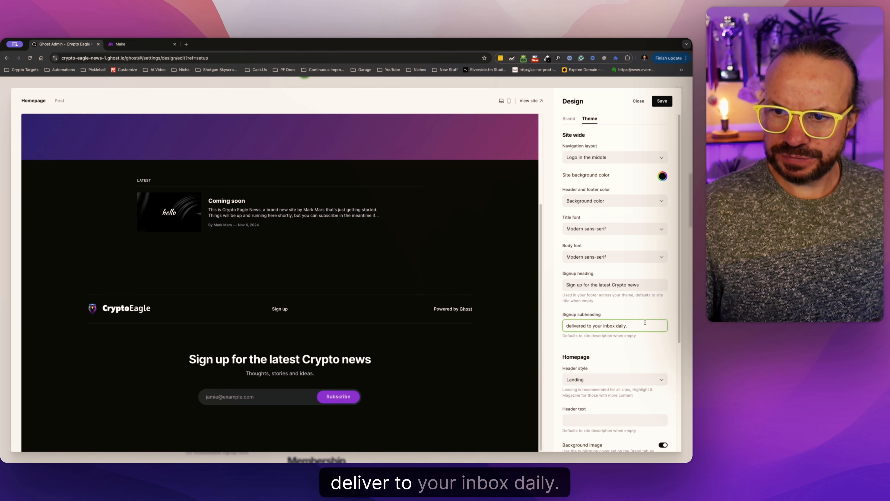
pyautogui.scroll(-3, 594, 308)
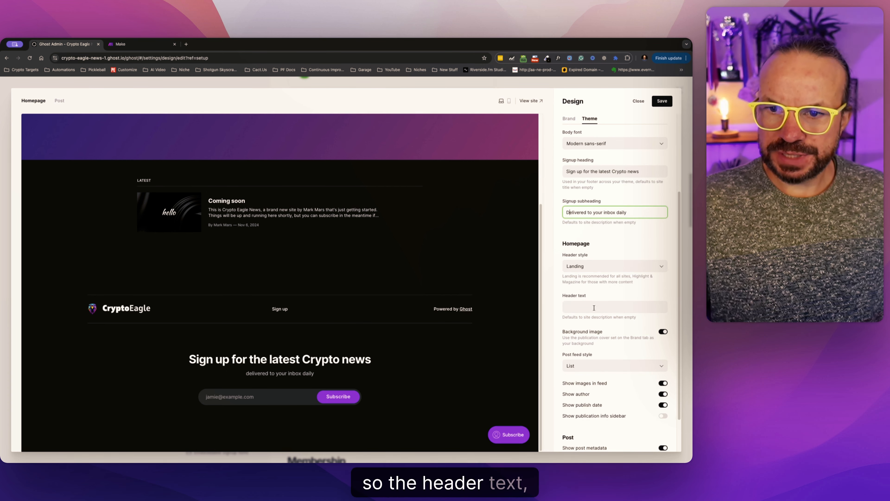
# Set the homepage header text to "Sign up for the latest Crypto news, delivered to your inbox daily" and check it in the preview.
pyautogui.click(609, 171)
pyautogui.click(520, 253)
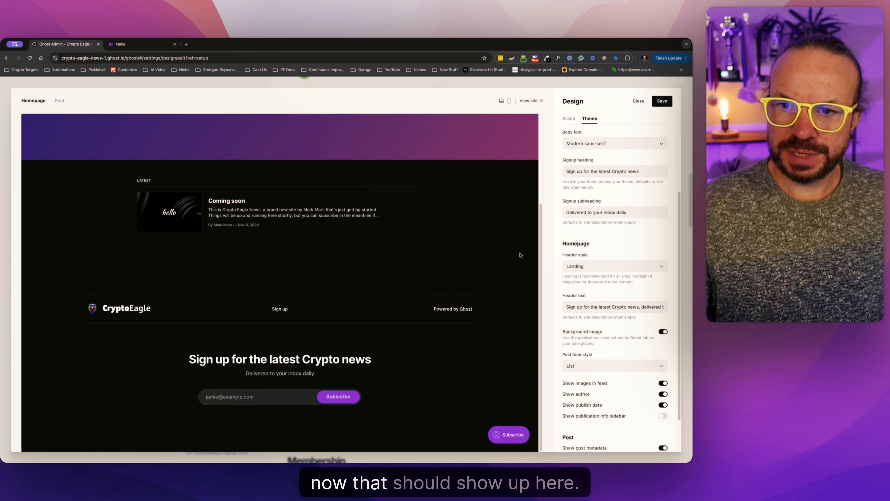
pyautogui.scroll(4, 489, 244)
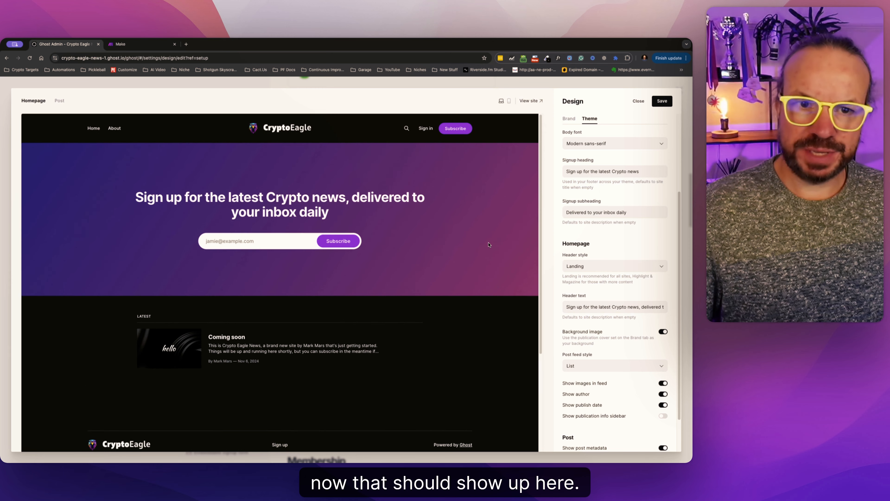
pyautogui.moveTo(336, 207); pyautogui.dragTo(146, 198)
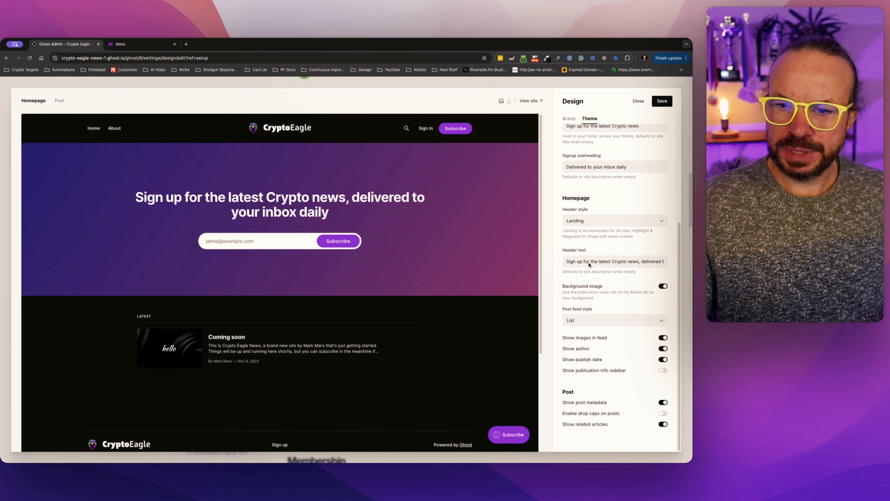
pyautogui.scroll(2, 589, 263)
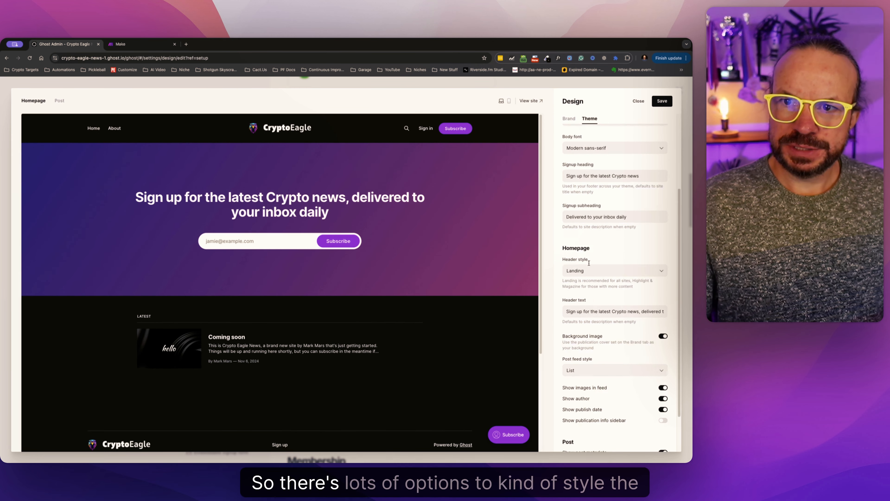
# Look over the remaining theme and brand options, then save the design changes and close the design settings.
pyautogui.scroll(3, 588, 263)
pyautogui.scroll(-4, 588, 261)
pyautogui.scroll(4, 586, 258)
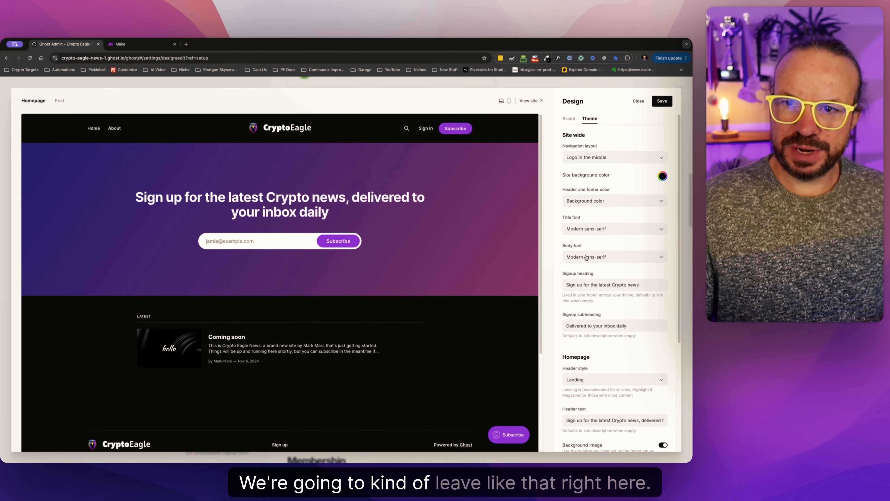
pyautogui.click(574, 118)
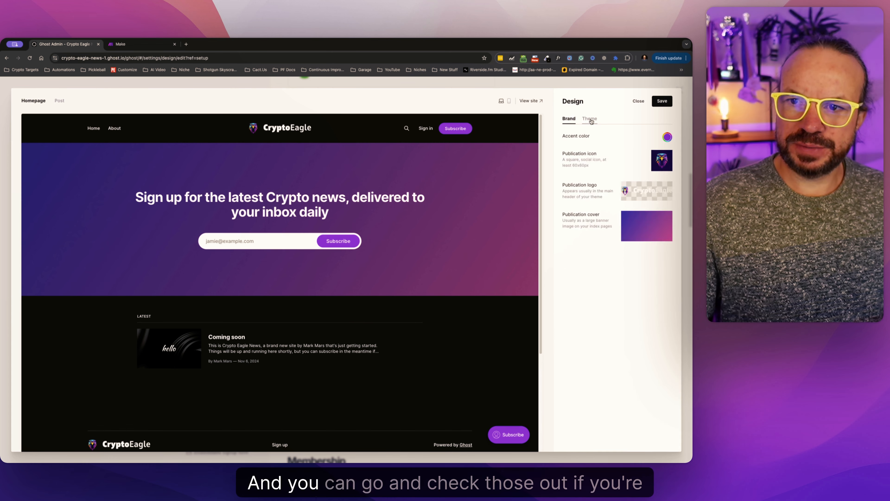
pyautogui.click(589, 118)
pyautogui.click(661, 102)
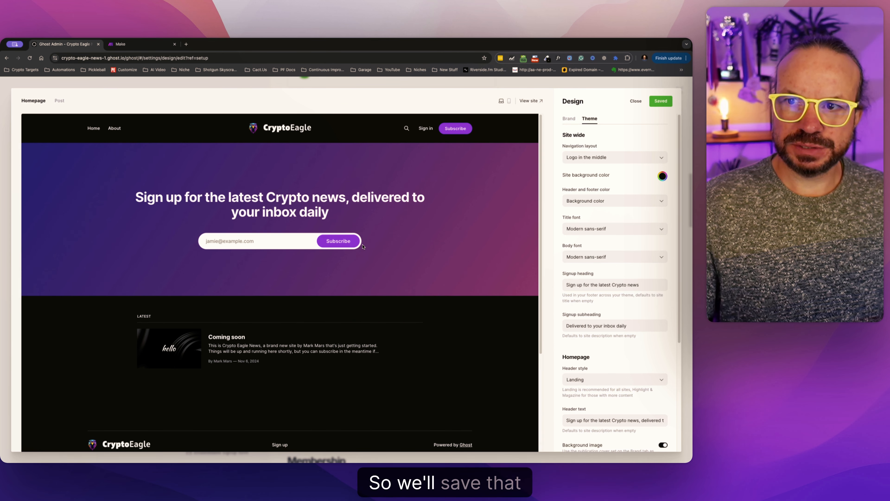
pyautogui.click(637, 101)
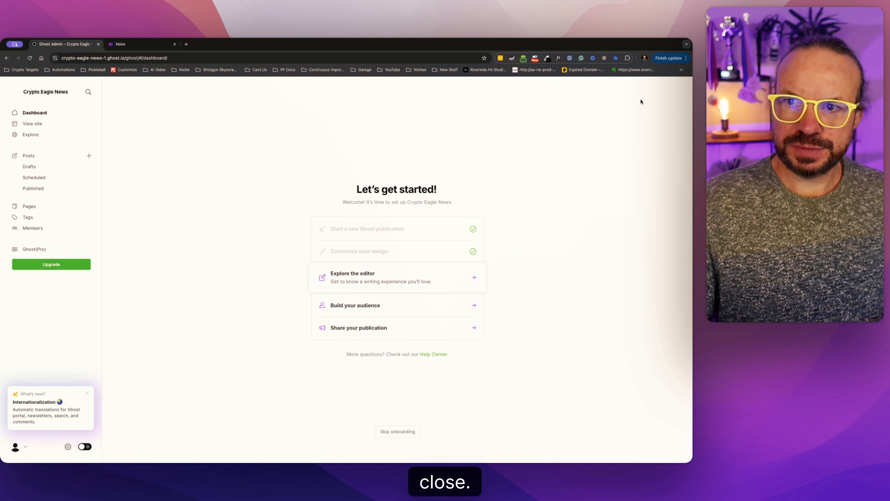
# Open the post editor from the onboarding checklist and return to the posts list.
pyautogui.click(369, 275)
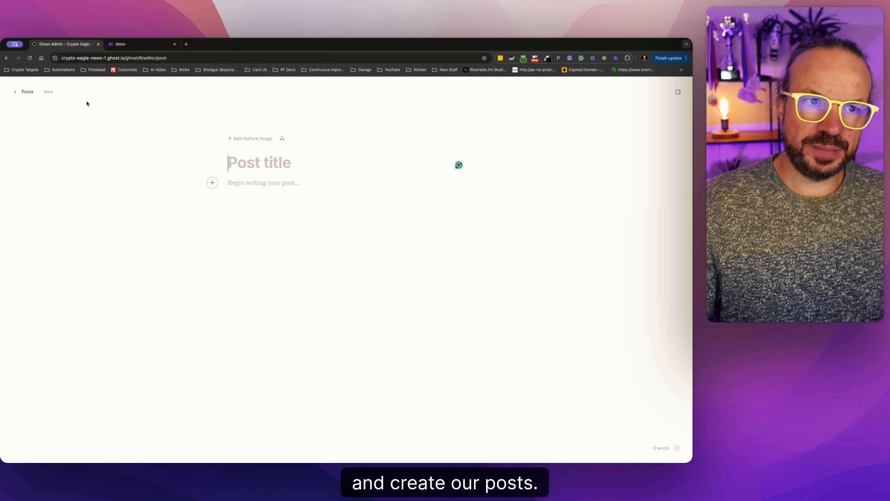
pyautogui.click(19, 94)
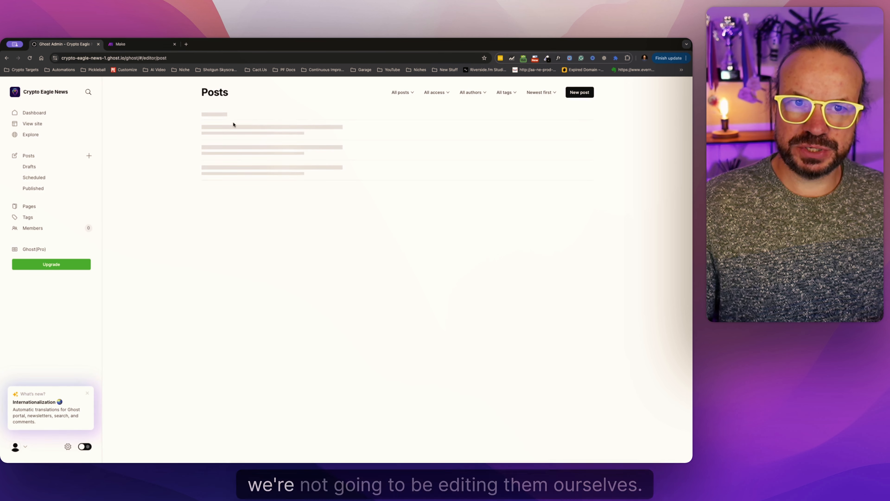
# Permanently delete the default "Coming soon" post from its post settings.
pyautogui.click(391, 123)
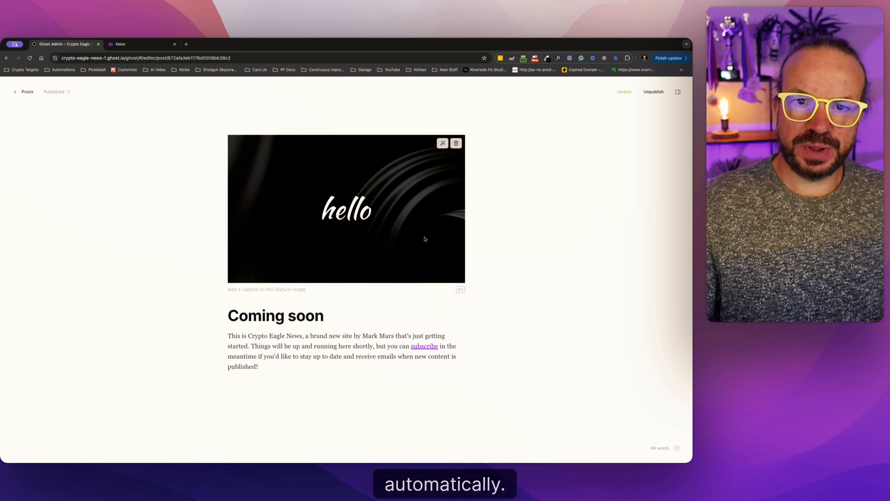
pyautogui.click(31, 93)
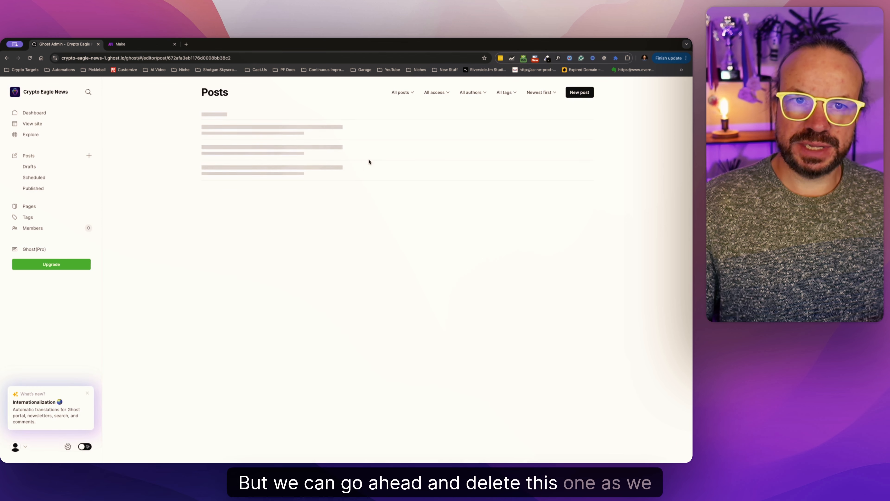
pyautogui.click(349, 138)
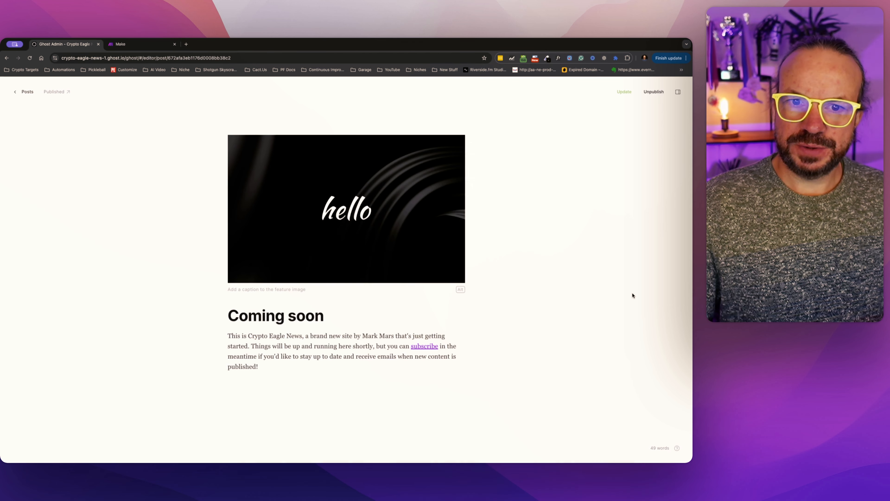
pyautogui.click(678, 91)
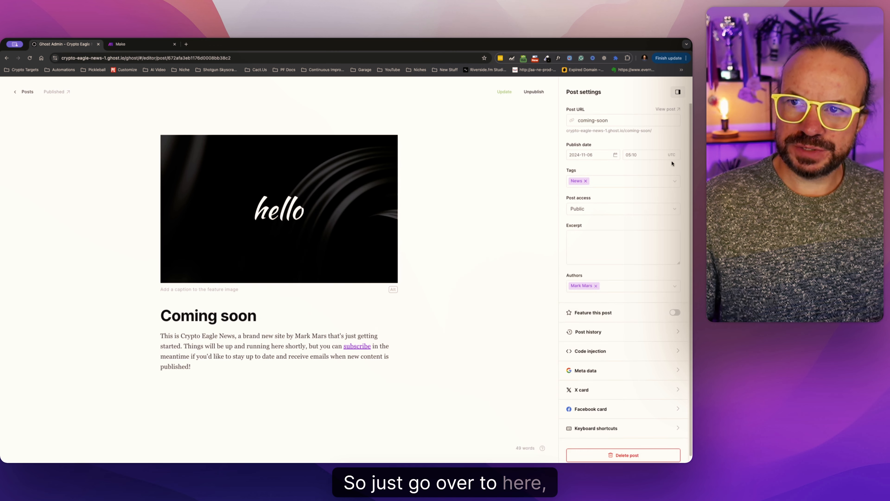
pyautogui.scroll(-2, 624, 386)
pyautogui.click(623, 449)
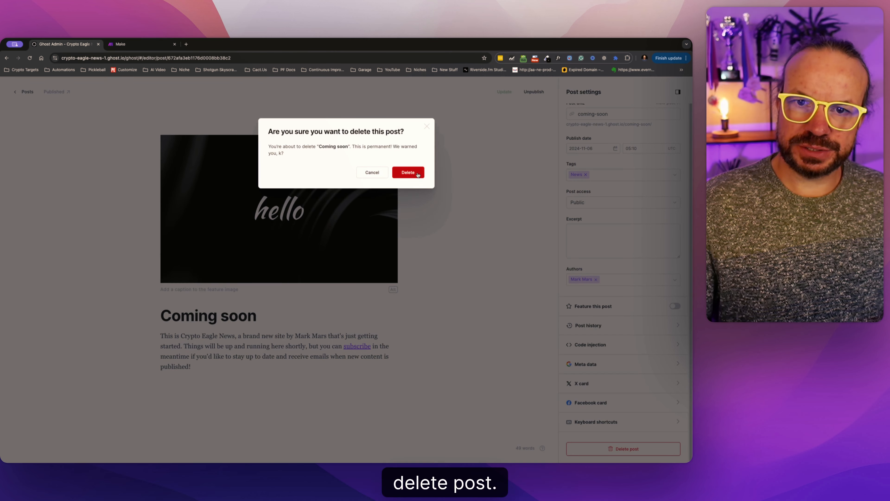
pyautogui.click(407, 172)
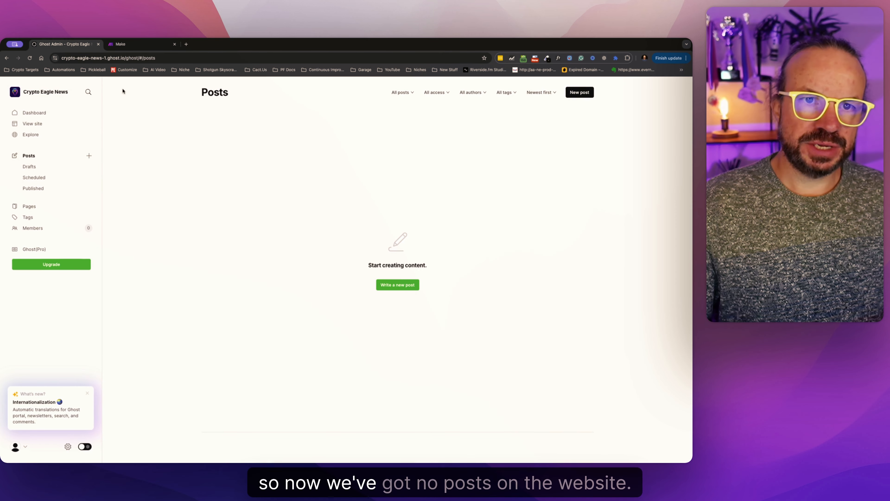
# Add yourself as a test member through the "Build your audience" onboarding task.
pyautogui.click(34, 113)
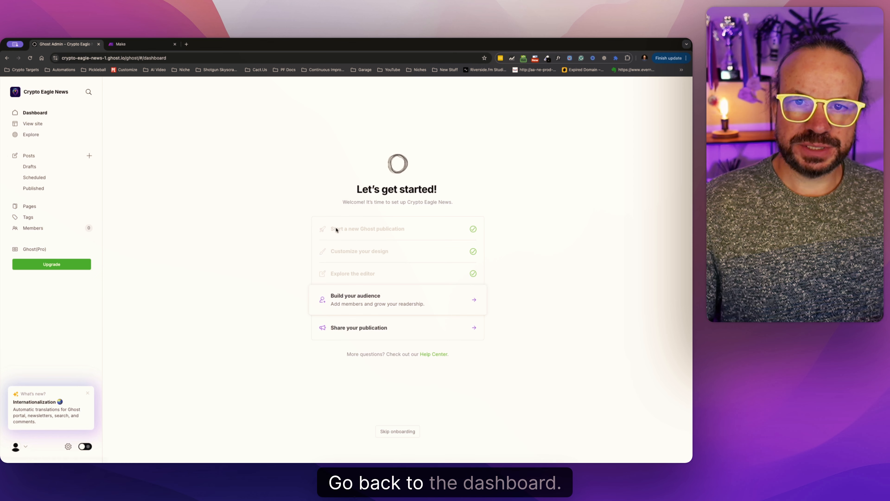
pyautogui.click(361, 321)
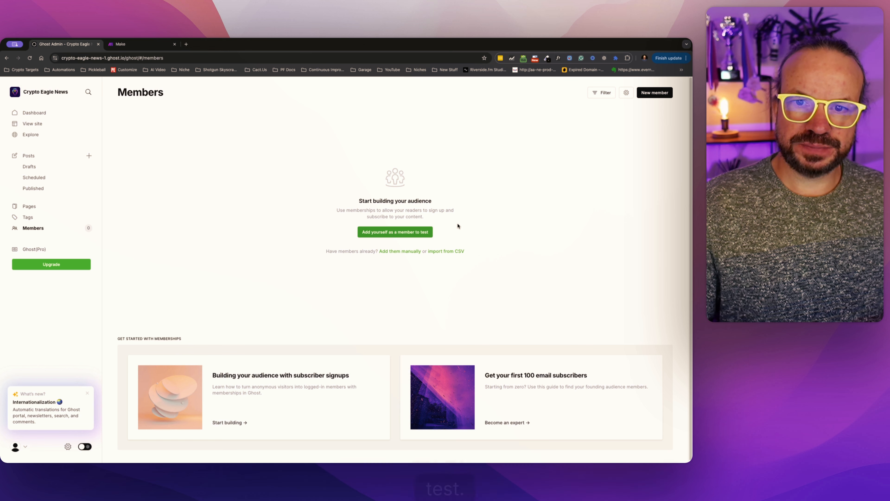
pyautogui.click(400, 232)
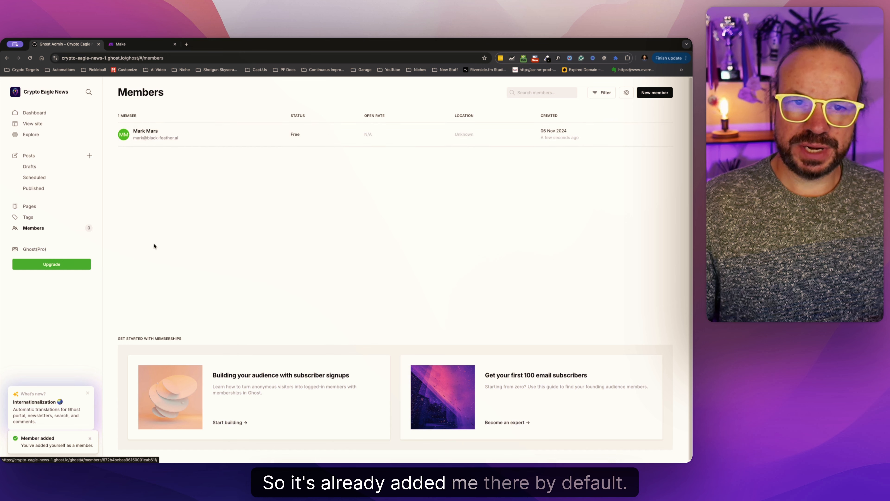
# Complete the "Share your publication" onboarding task without sharing anything, and continue to the main dashboard.
pyautogui.click(87, 117)
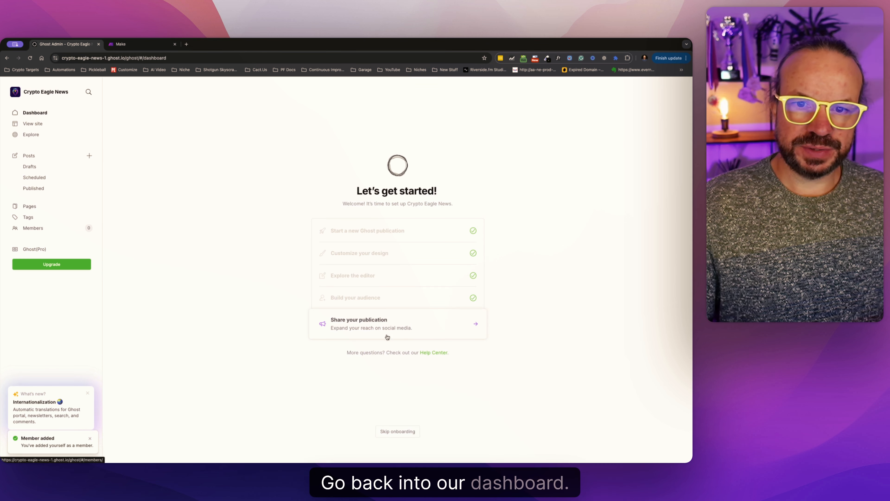
pyautogui.click(363, 323)
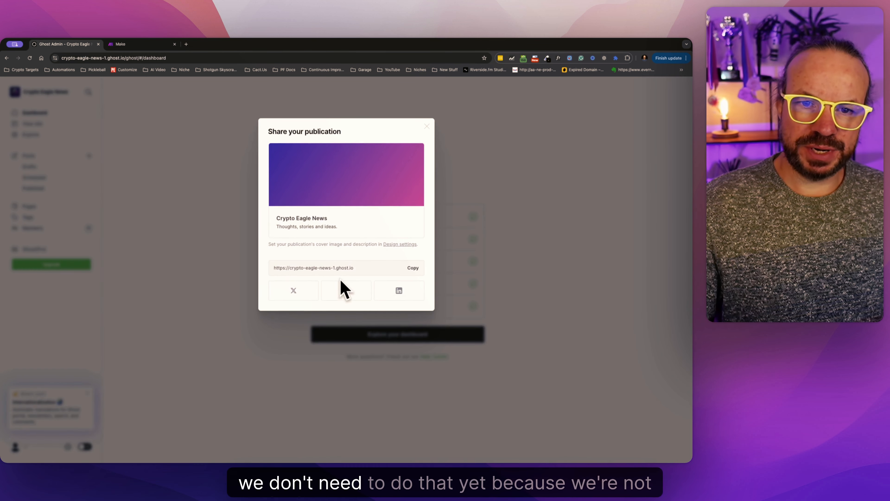
pyautogui.click(533, 279)
pyautogui.click(370, 307)
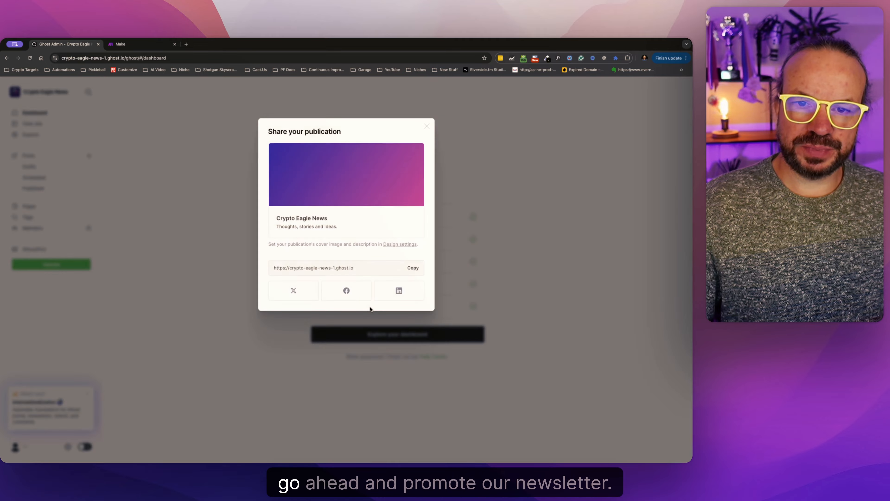
pyautogui.click(444, 309)
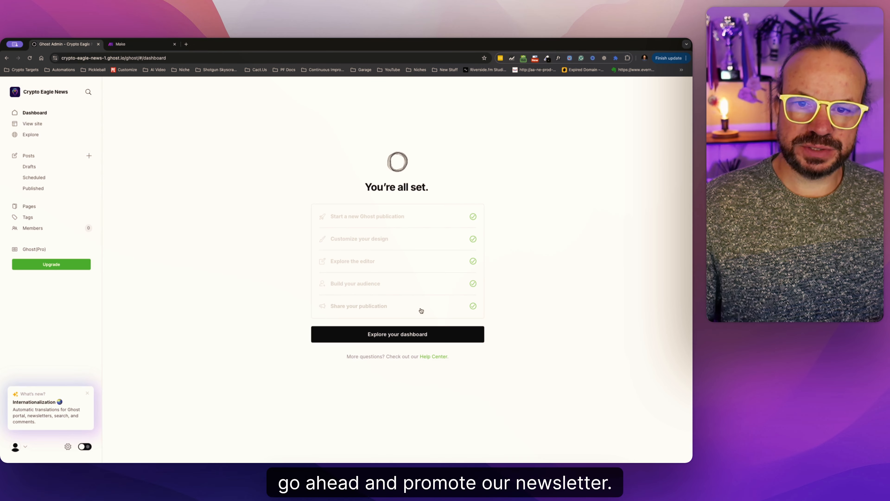
pyautogui.click(376, 335)
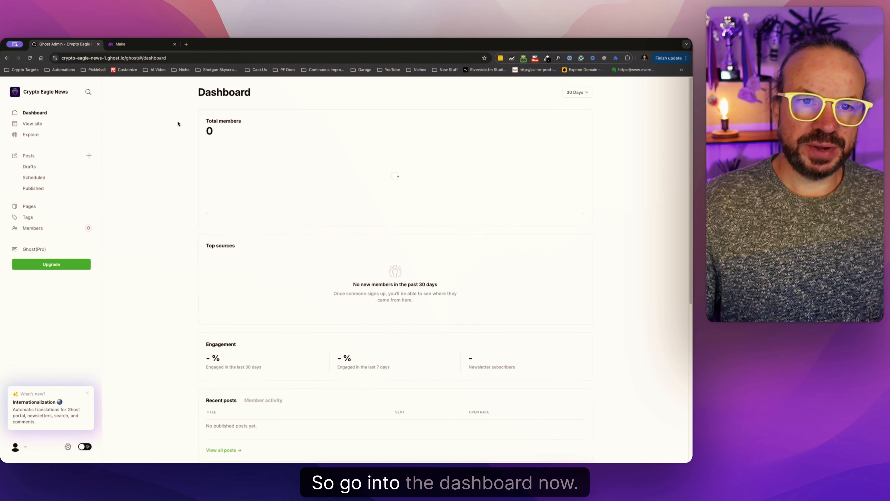
# Look through the draft, scheduled and published post lists, and open the site settings.
pyautogui.click(36, 169)
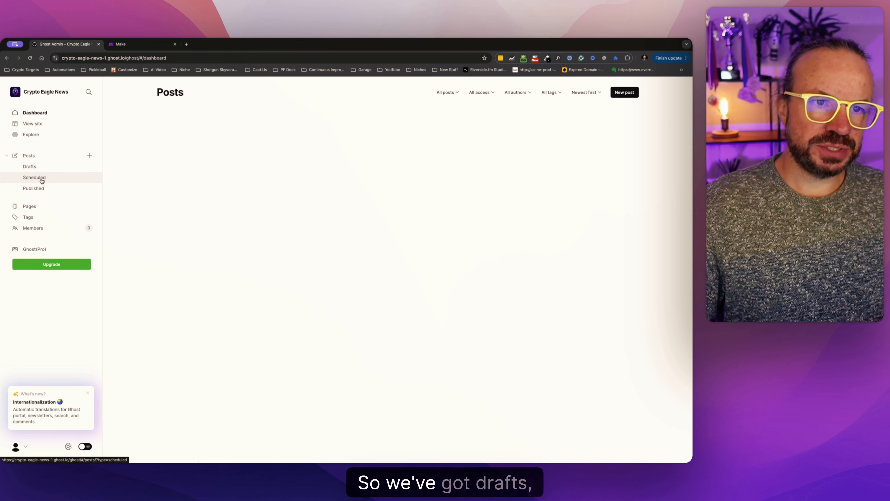
pyautogui.click(41, 179)
pyautogui.click(38, 189)
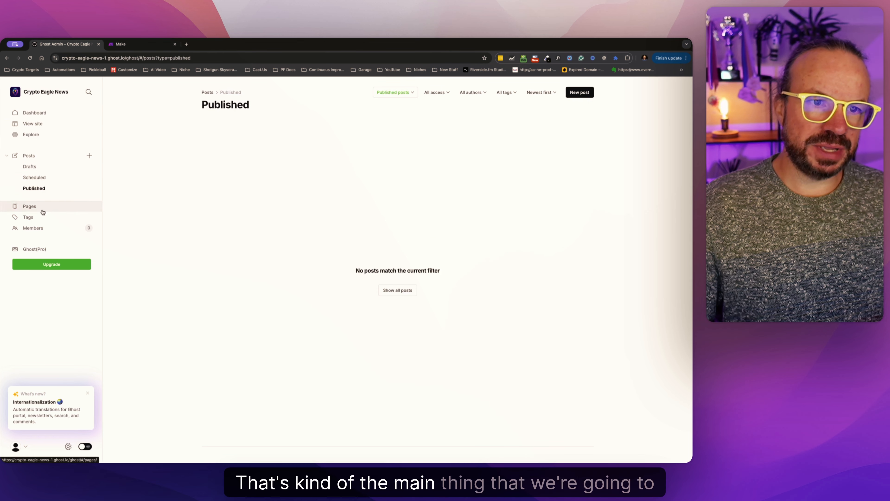
pyautogui.click(68, 446)
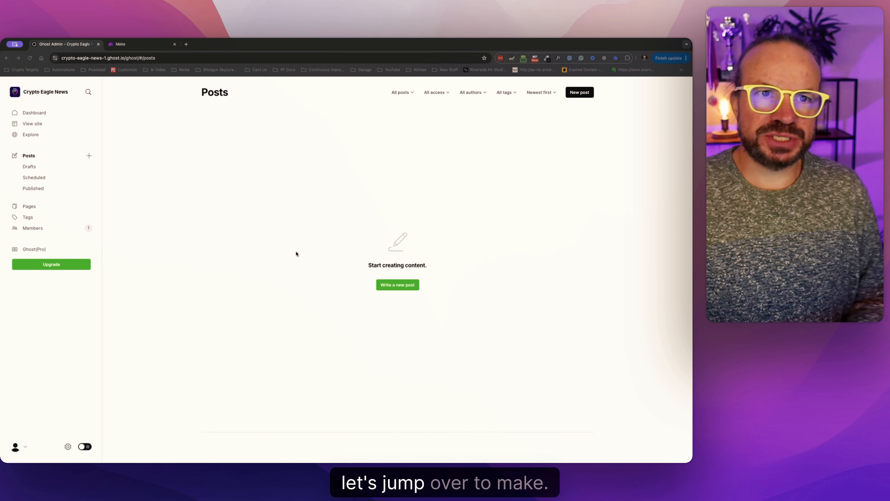
# Switch to Make and create a new scenario, then open cryptoeaglenews.com in a separate browser tab.
pyautogui.click(156, 47)
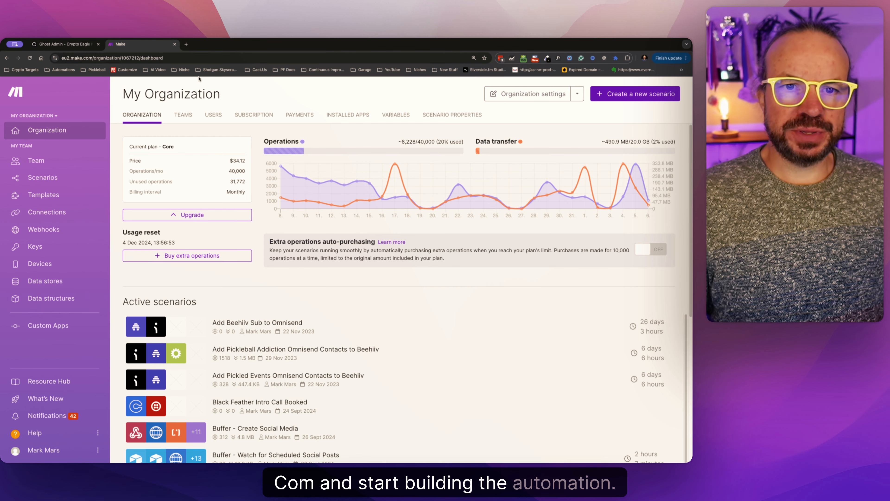
pyautogui.click(634, 93)
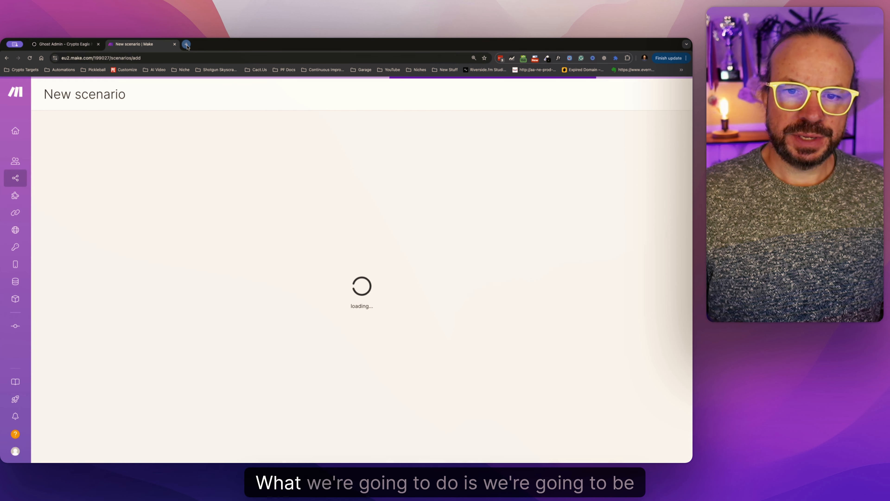
pyautogui.press('super+t')
pyautogui.write('cr')
pyautogui.click(164, 85)
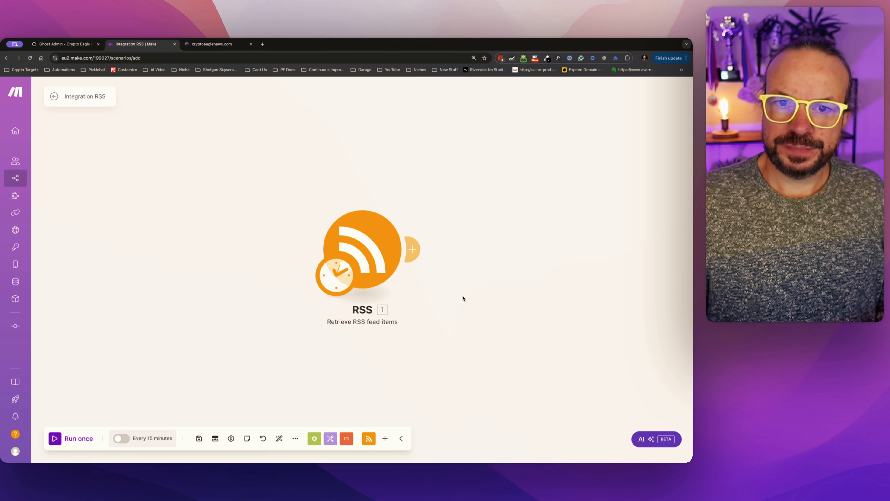
# Reposition the RSS module on the scenario canvas and add an Array aggregator after it.
pyautogui.moveTo(463, 298); pyautogui.dragTo(290, 276)
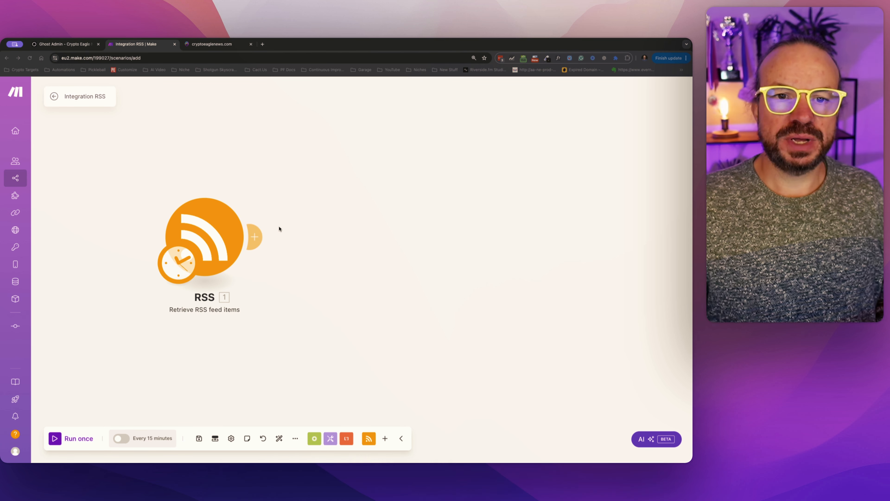
pyautogui.click(259, 235)
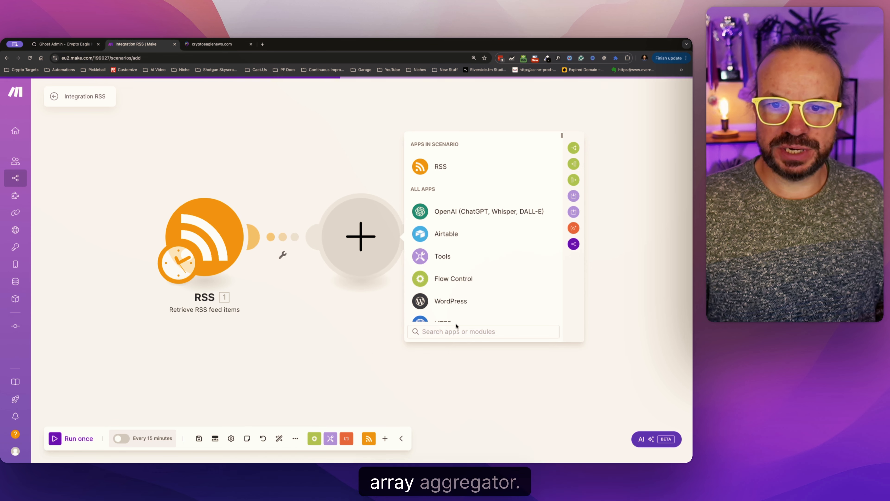
pyautogui.write('array')
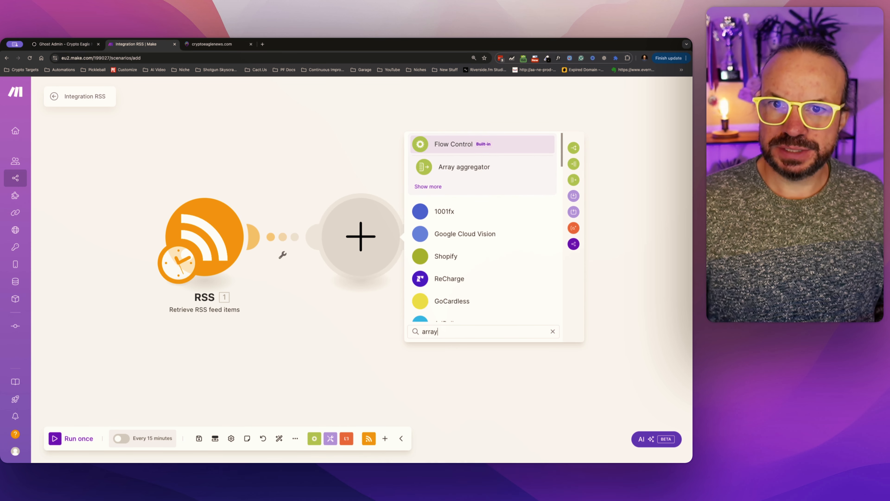
pyautogui.click(467, 165)
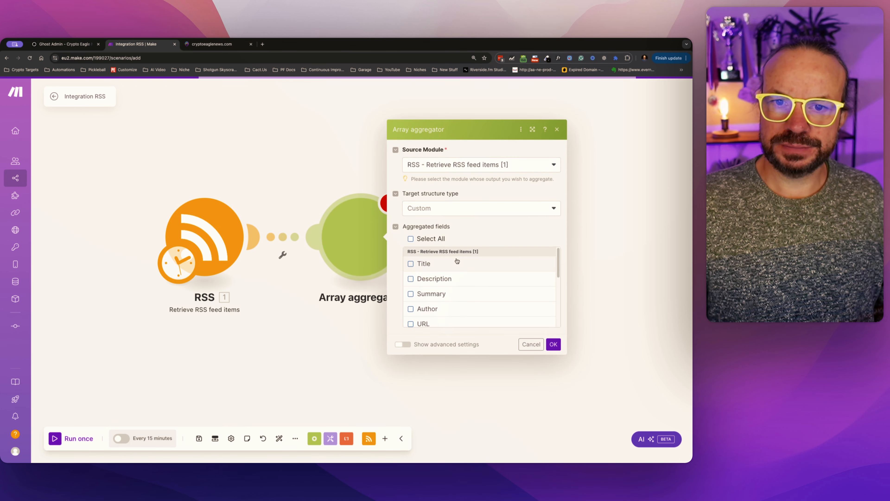
# Set the Array aggregator to collect only the Title field from the RSS feed items.
pyautogui.click(411, 264)
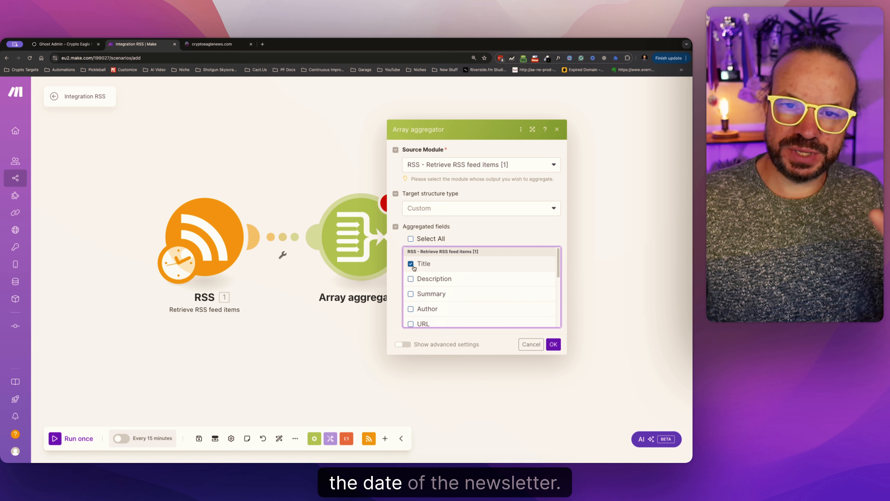
pyautogui.click(228, 50)
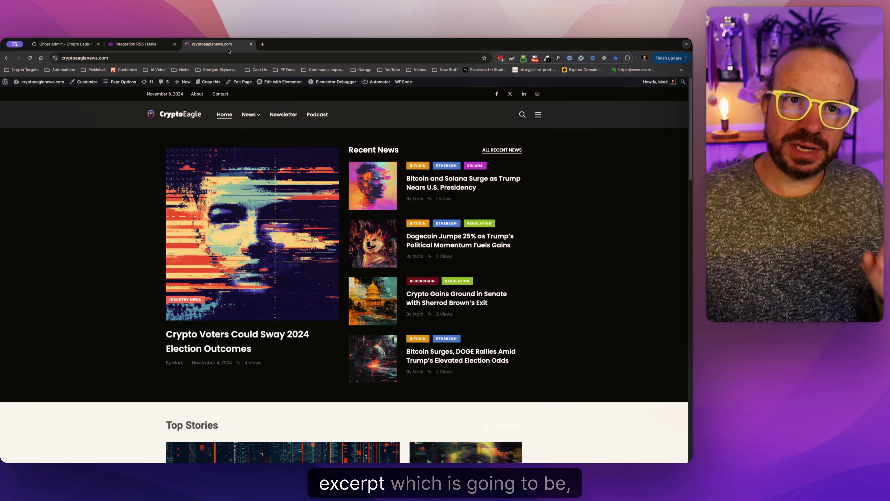
pyautogui.click(154, 53)
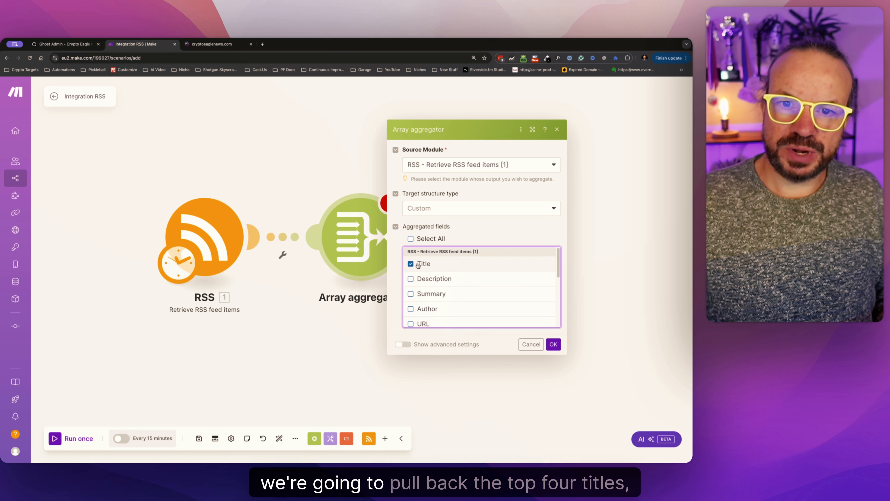
pyautogui.scroll(-3, 450, 295)
pyautogui.scroll(5, 451, 291)
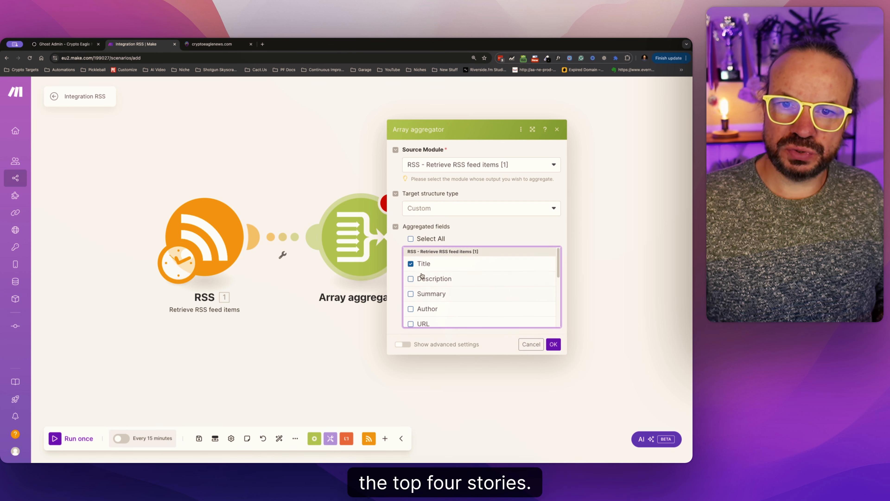
pyautogui.click(409, 262)
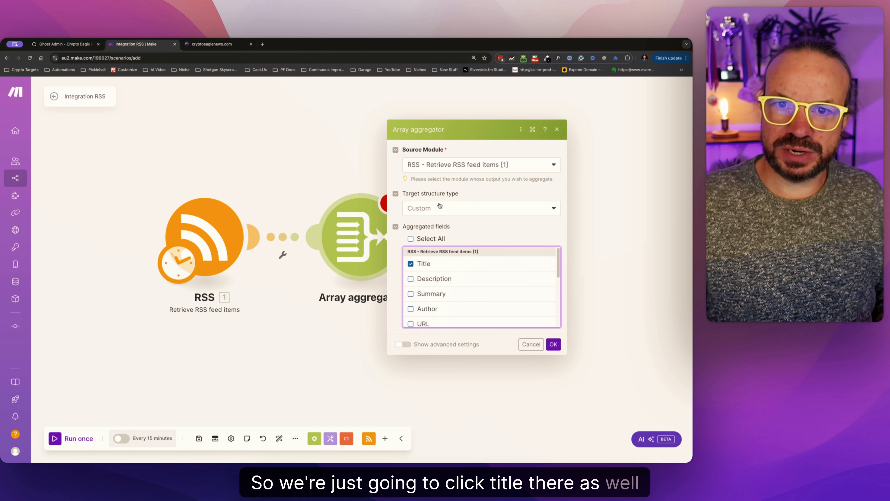
pyautogui.click(553, 344)
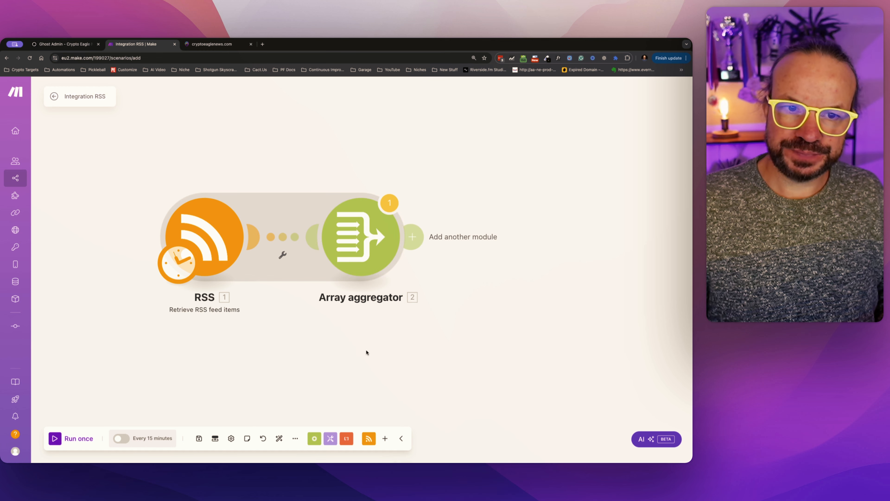
# Run the scenario once despite the aggregator being last, and examine the story bundles in the RSS module's output.
pyautogui.click(56, 438)
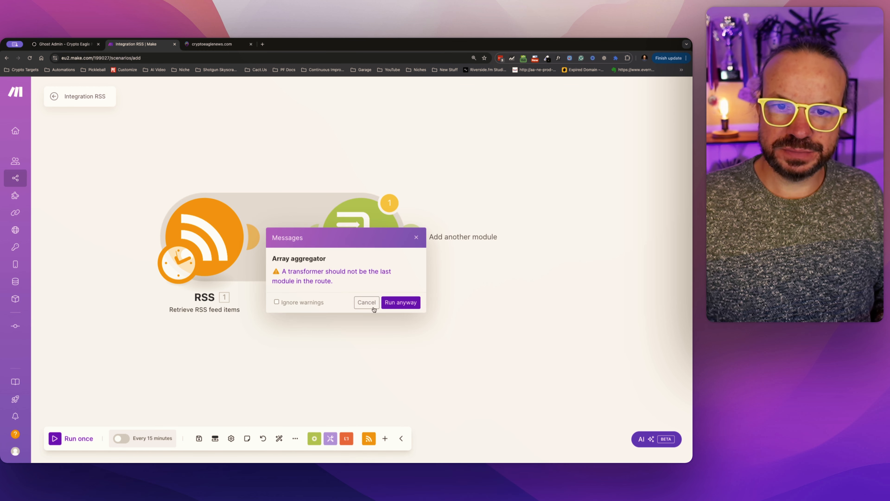
pyautogui.click(393, 302)
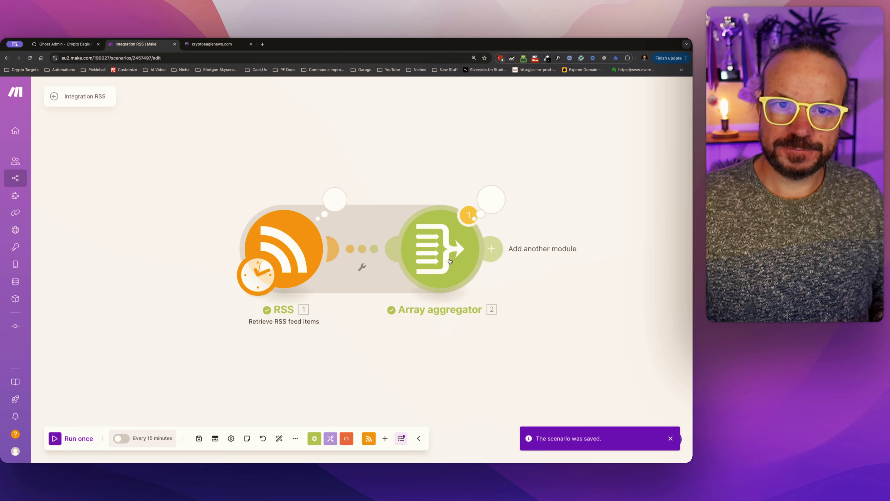
pyautogui.click(335, 199)
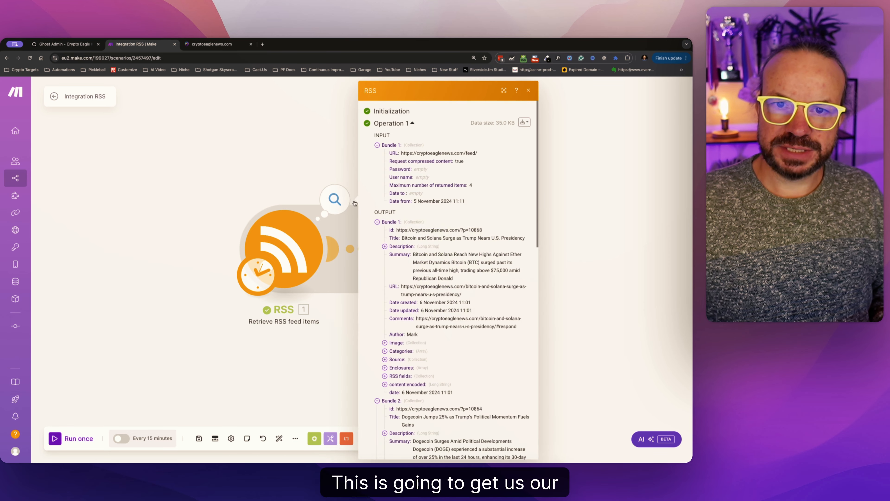
pyautogui.scroll(-10, 424, 315)
pyautogui.scroll(-5, 424, 315)
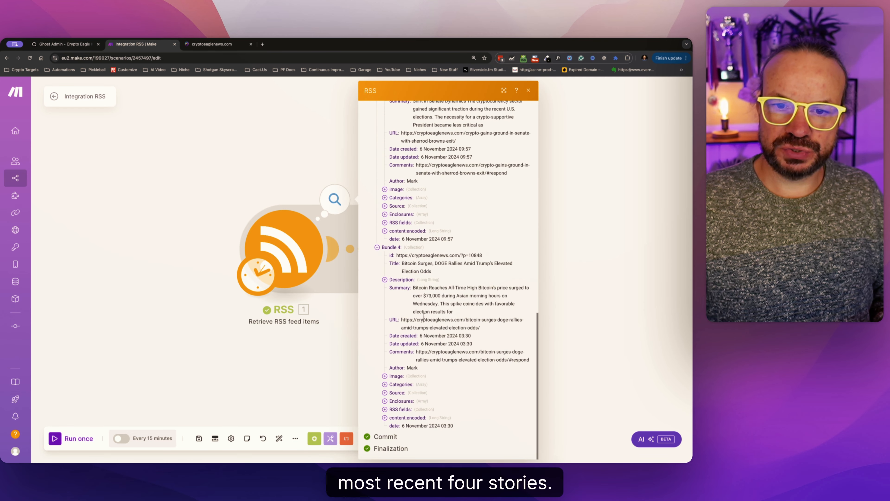
pyautogui.scroll(3, 424, 315)
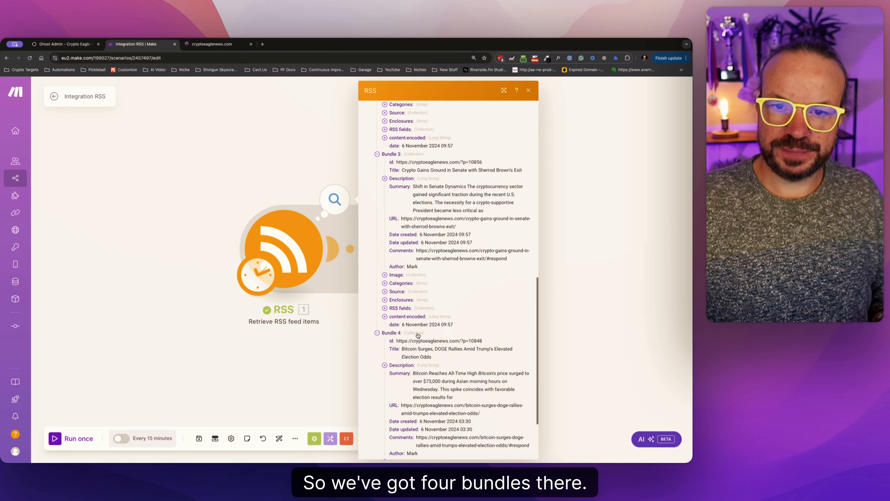
# Examine the Array aggregator's operation output, expanding the output array and its fourth item.
pyautogui.click(575, 232)
pyautogui.click(490, 199)
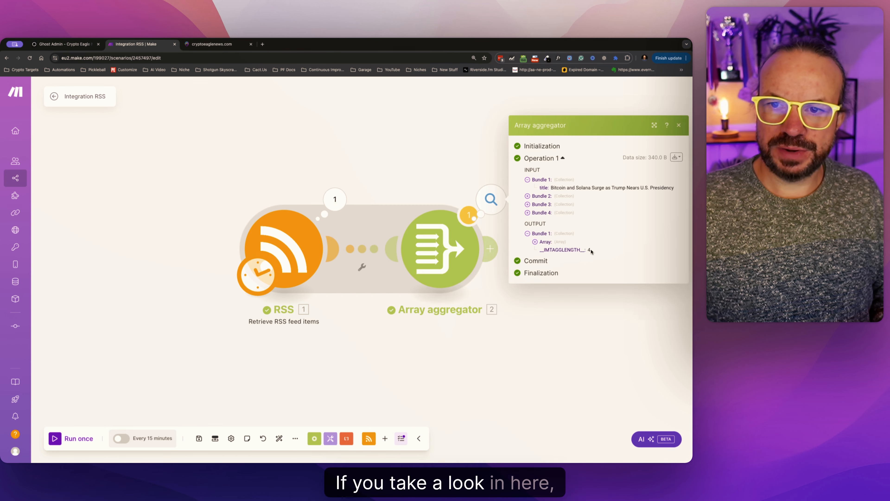
pyautogui.moveTo(591, 251); pyautogui.dragTo(547, 249)
pyautogui.click(535, 243)
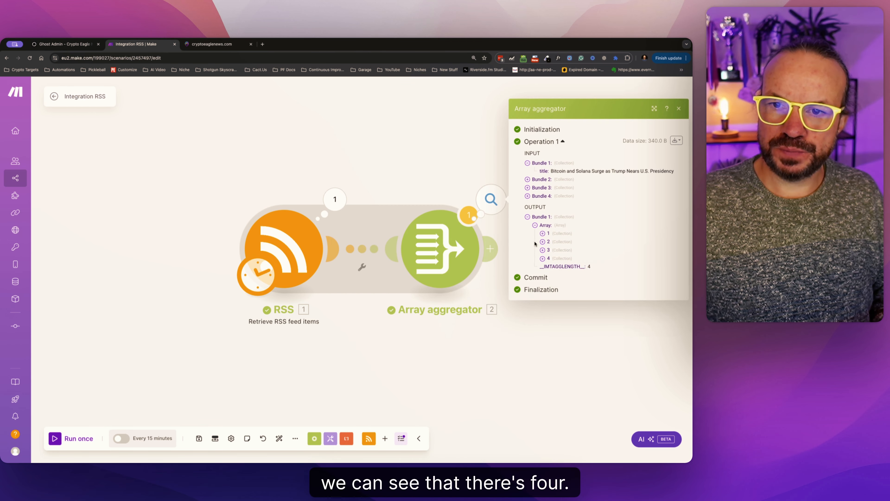
pyautogui.click(543, 260)
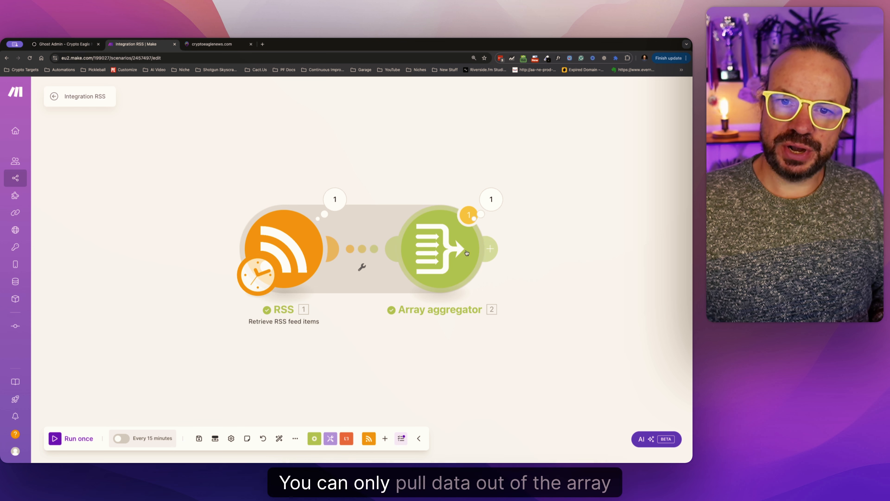
# Add a Tools Set variable module after the Array aggregator, check which array fields its value can map, and cancel its settings.
pyautogui.click(490, 249)
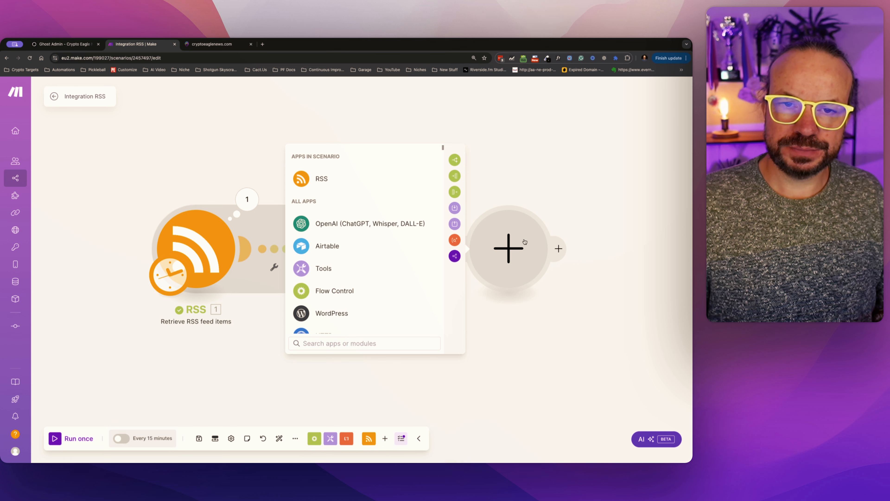
pyautogui.click(347, 268)
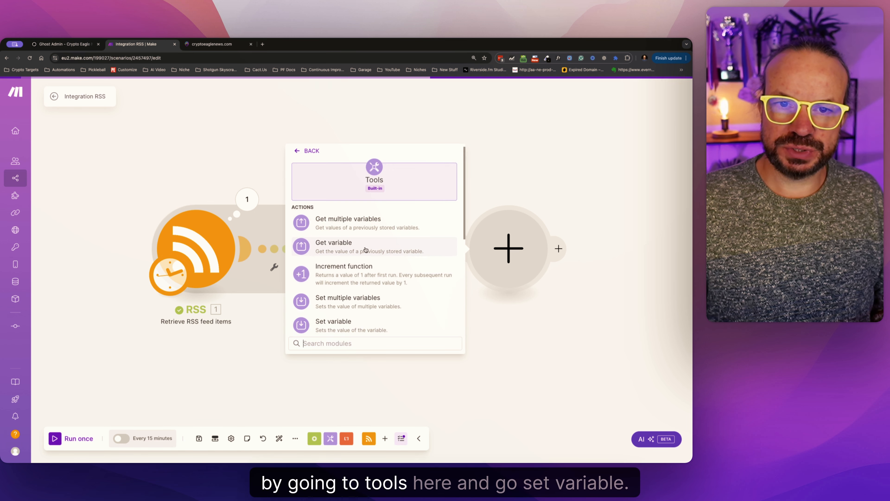
pyautogui.click(392, 323)
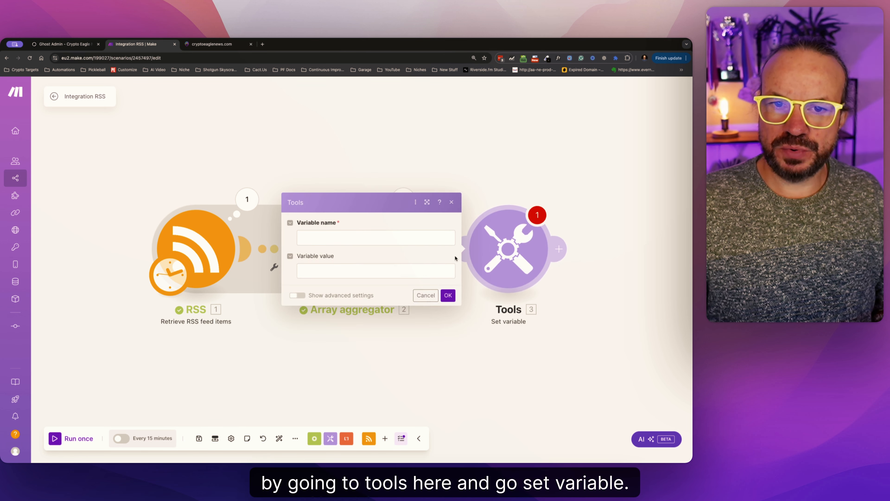
pyautogui.click(336, 273)
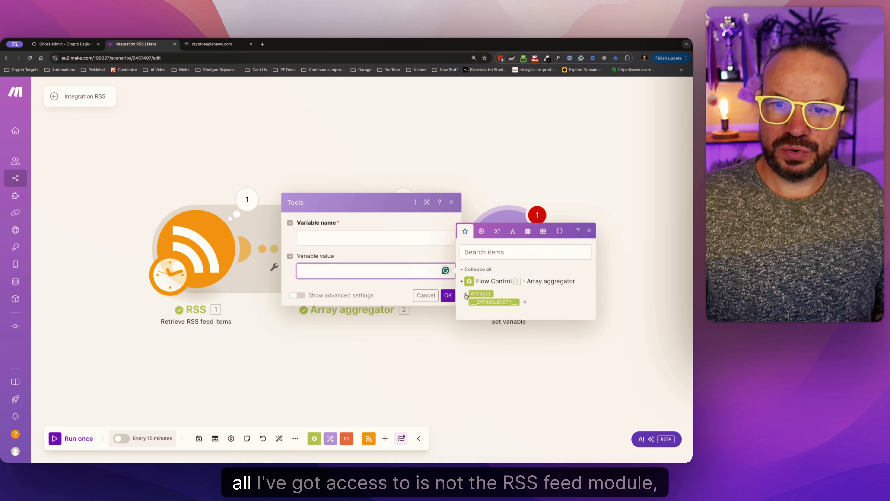
pyautogui.click(466, 294)
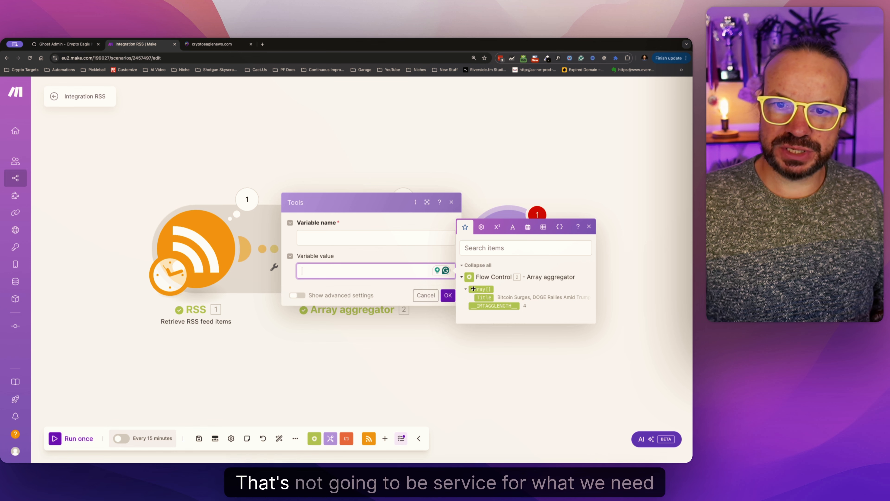
pyautogui.click(466, 290)
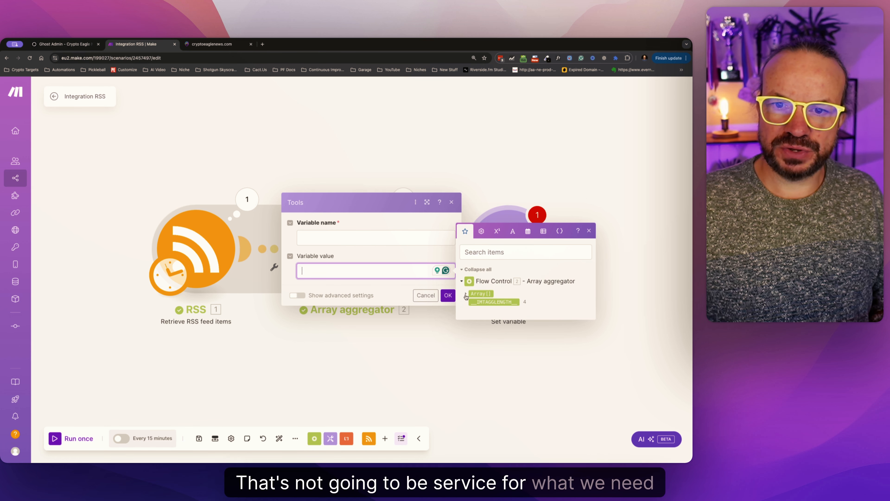
pyautogui.click(426, 296)
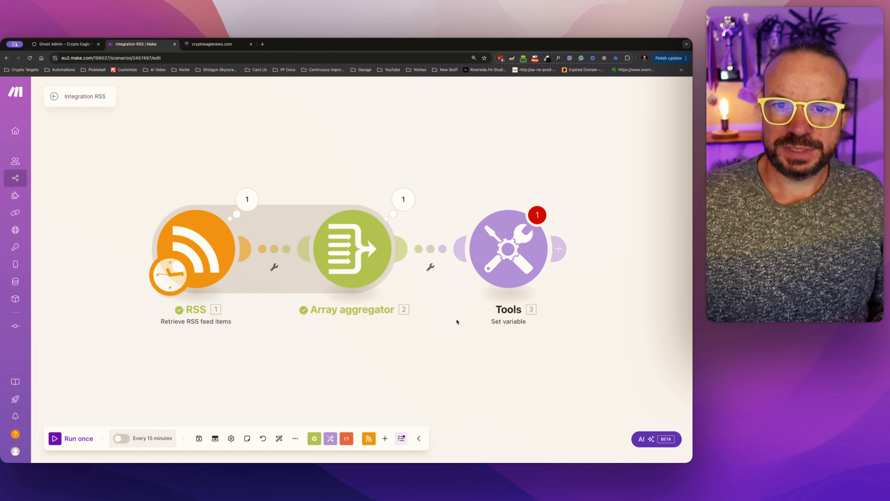
# Unlink the Set variable module from the Array aggregator and delete it.
pyautogui.click(426, 250)
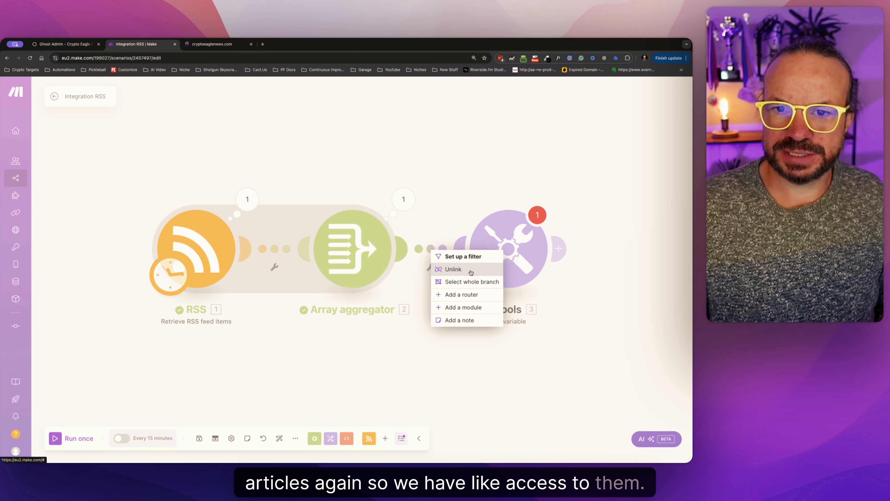
pyautogui.click(465, 269)
pyautogui.rightClick(506, 260)
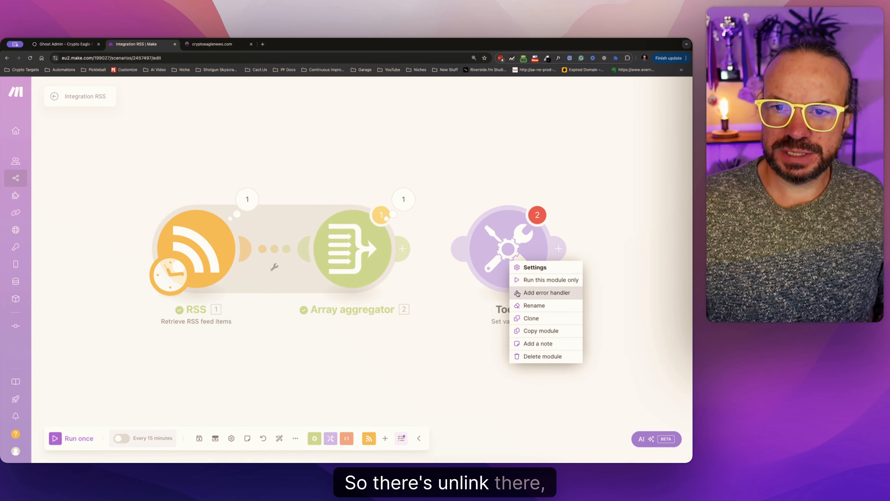
pyautogui.click(526, 356)
# Add a second Retrieve RSS feed items module and place it directly after the Array aggregator.
pyautogui.click(369, 445)
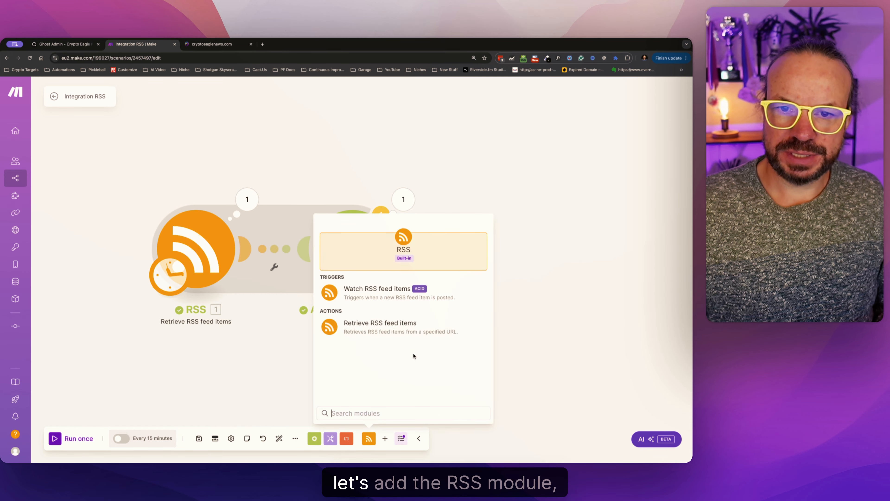
pyautogui.click(384, 330)
pyautogui.moveTo(385, 329); pyautogui.dragTo(475, 253)
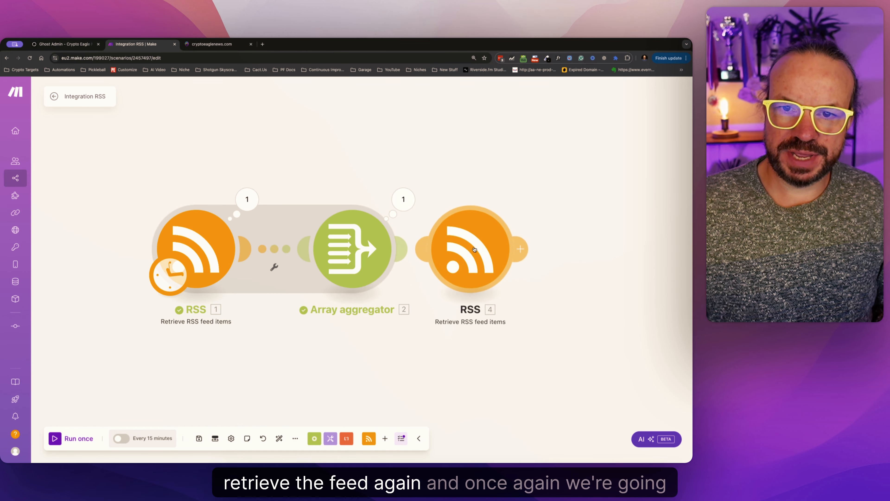
pyautogui.click(487, 250)
pyautogui.click(542, 357)
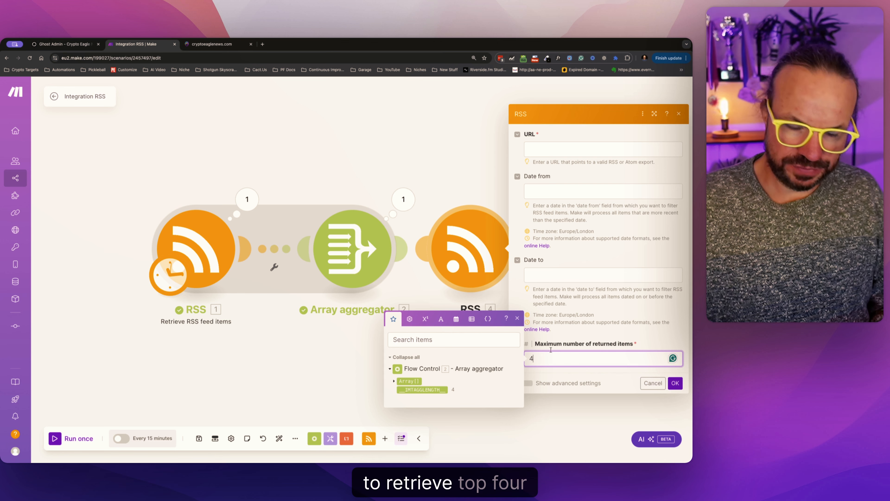
pyautogui.click(547, 150)
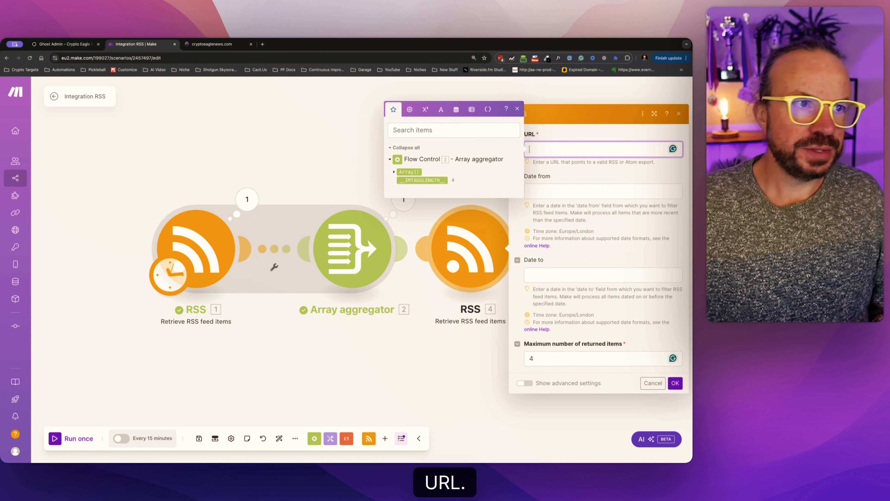
pyautogui.press('super+Tab')
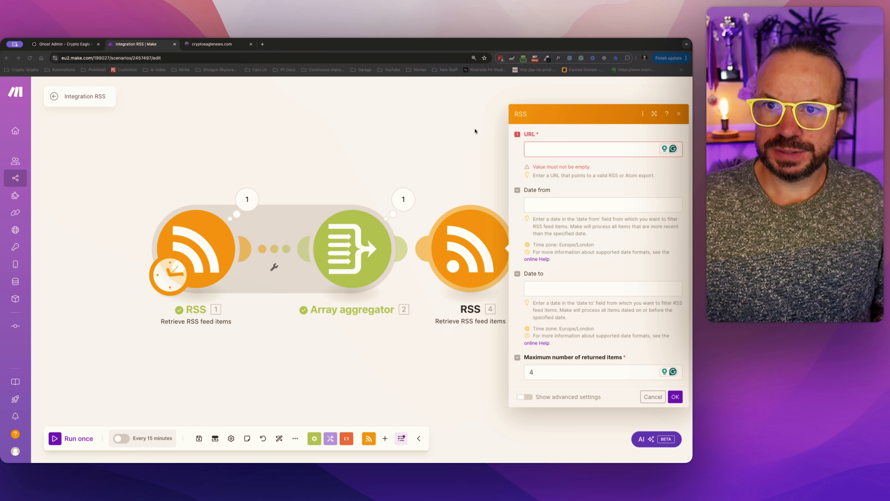
pyautogui.click(527, 149)
pyautogui.write('https://cryptoeaglenews.com/feed/')
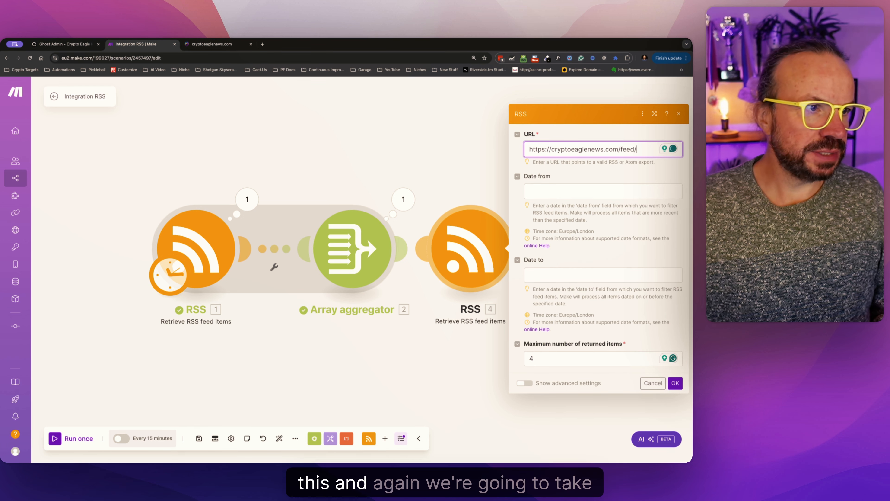
# Set the second RSS module's start date to the formula addDays(now; -1) and save its settings.
pyautogui.press('super+Tab')
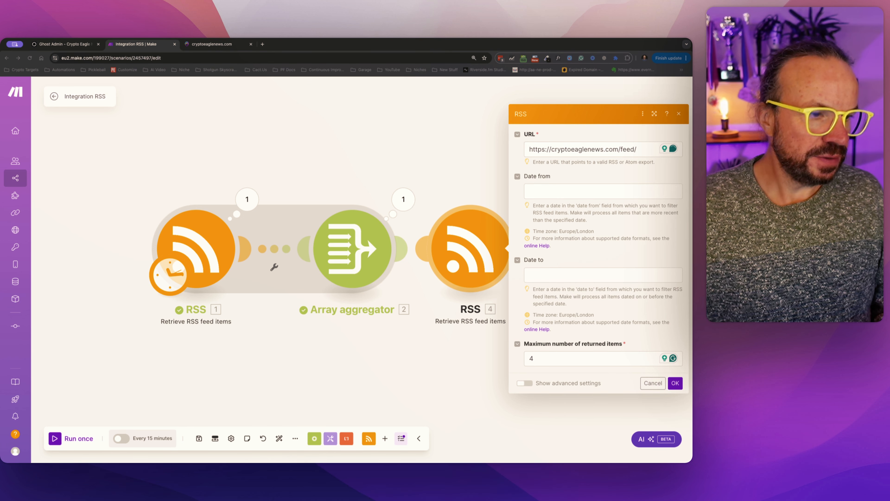
pyautogui.press('super+Tab')
pyautogui.click(557, 192)
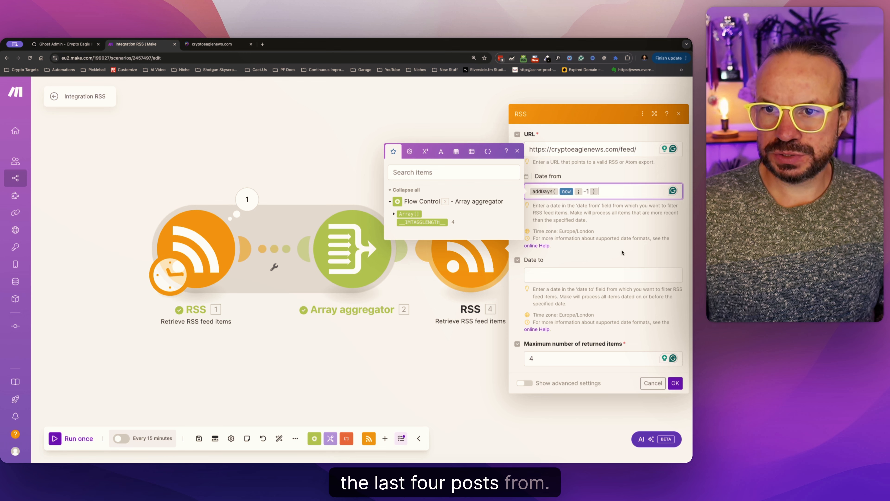
pyautogui.click(609, 217)
pyautogui.moveTo(608, 192); pyautogui.dragTo(528, 190)
pyautogui.click(638, 190)
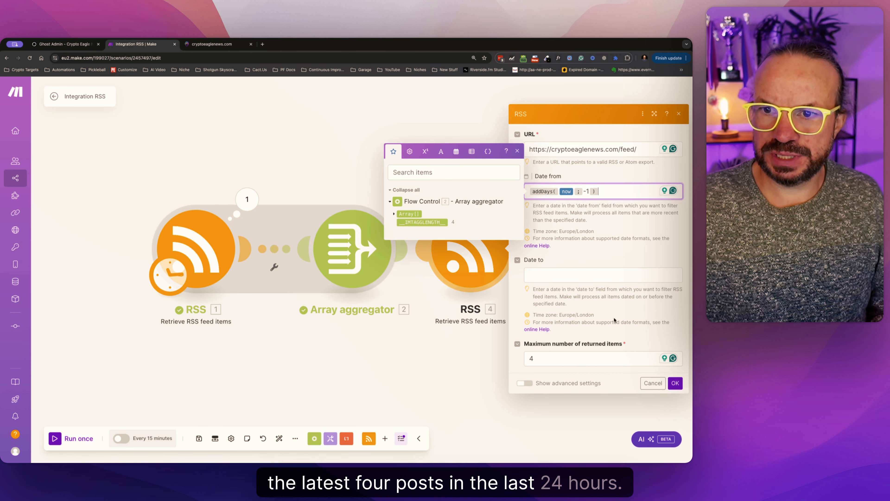
pyautogui.click(675, 382)
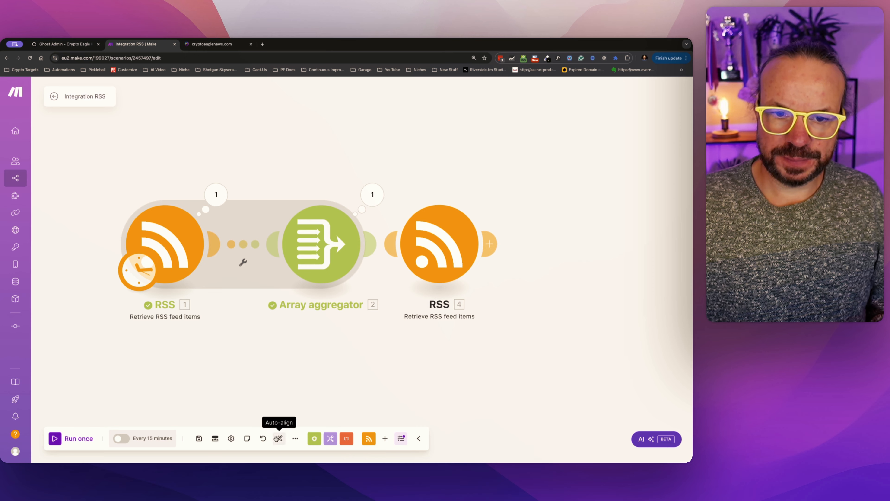
# Auto-align the scenario modules and add a Tools Set multiple variables module after the second RSS module.
pyautogui.click(278, 438)
pyautogui.moveTo(500, 384); pyautogui.dragTo(316, 373)
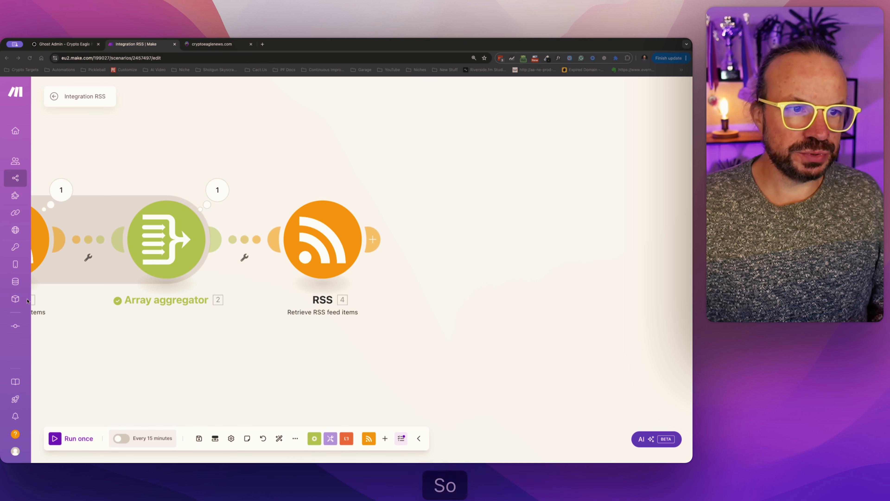
pyautogui.click(374, 240)
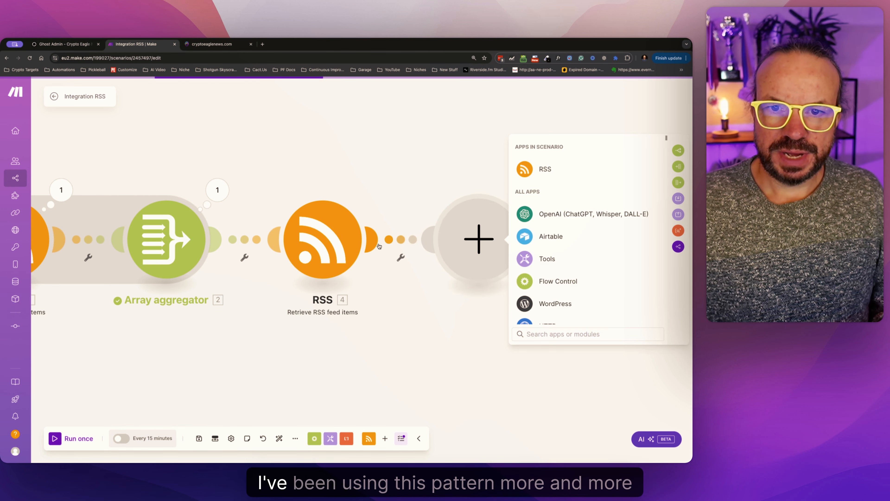
pyautogui.click(537, 259)
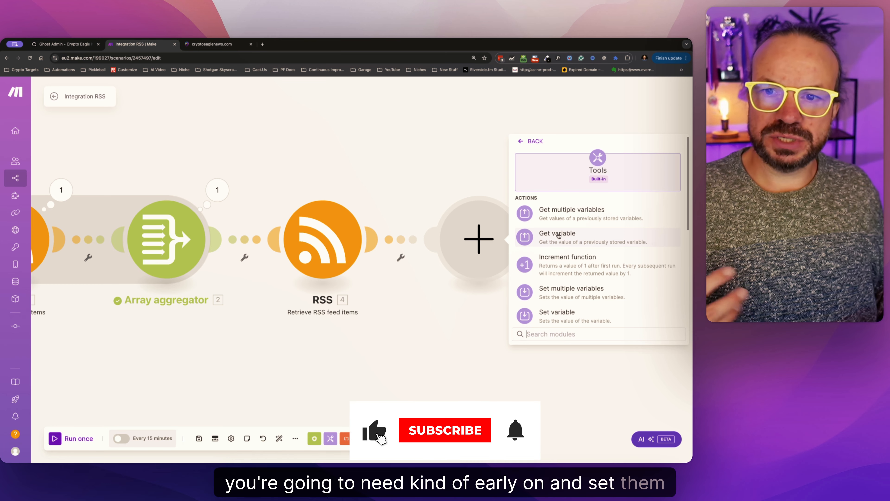
pyautogui.click(563, 292)
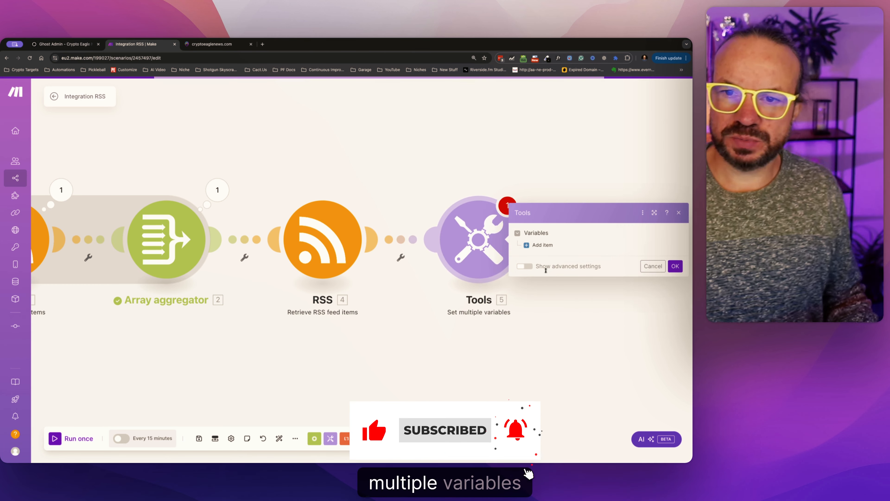
# Add a first variable item named FirstHeading to the Set multiple variables module.
pyautogui.click(542, 244)
pyautogui.click(571, 228)
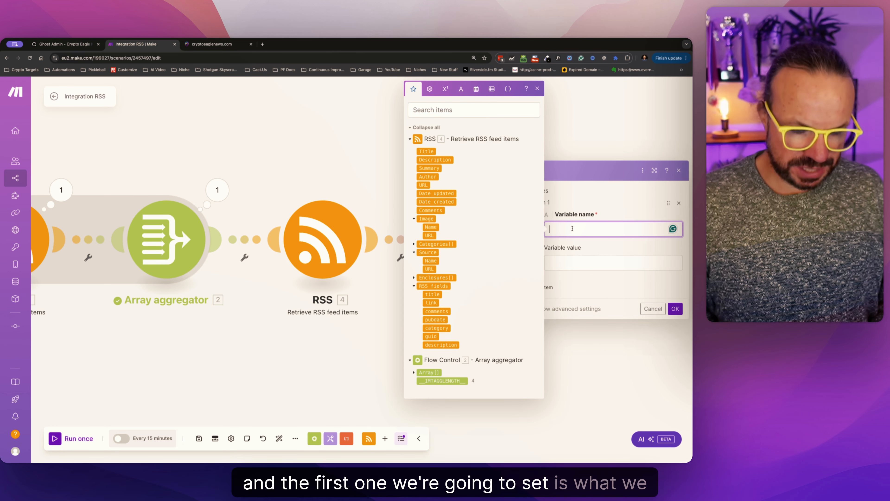
pyautogui.write('First')
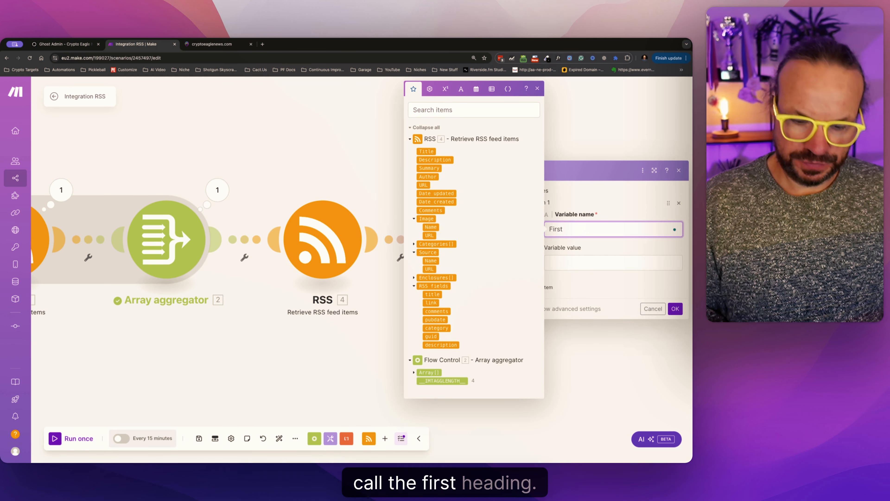
pyautogui.write('Heading')
pyautogui.press('Tab')
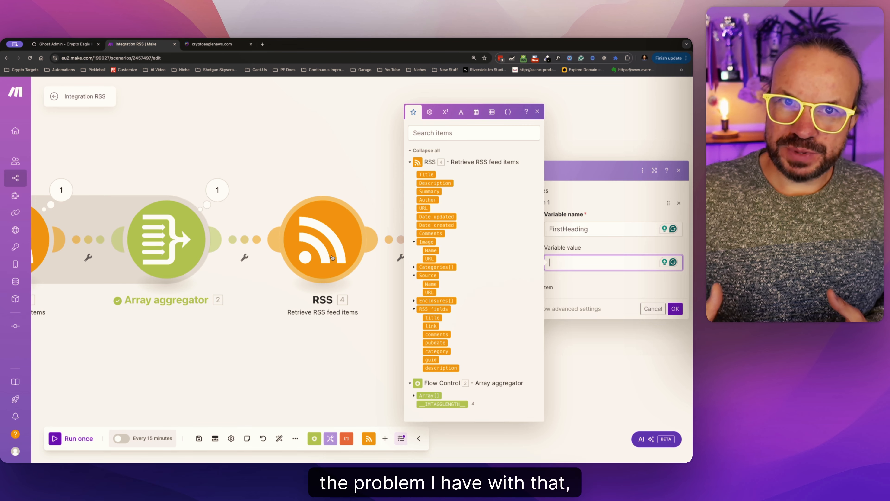
# Switch to the cryptoeaglenews.com tab and examine the coin prices and body of the article "Bitcoin and Solana Surge as Trump Nears U.S. Presidency".
pyautogui.click(212, 44)
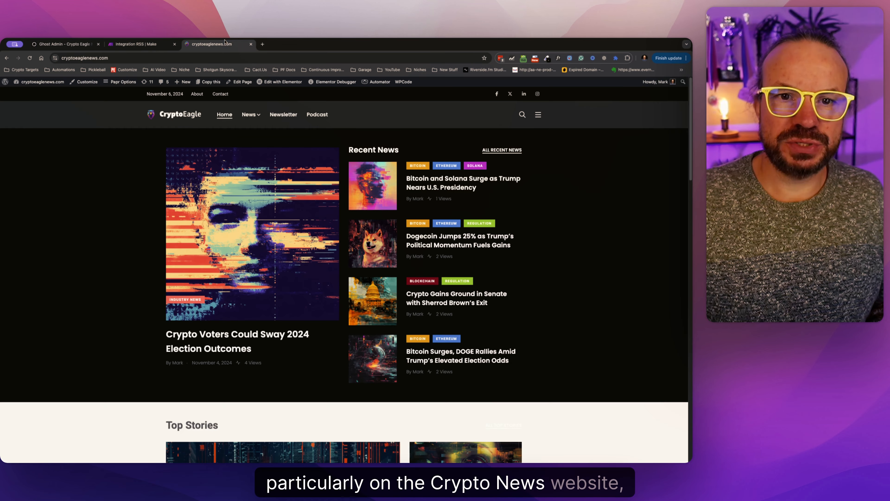
pyautogui.click(435, 179)
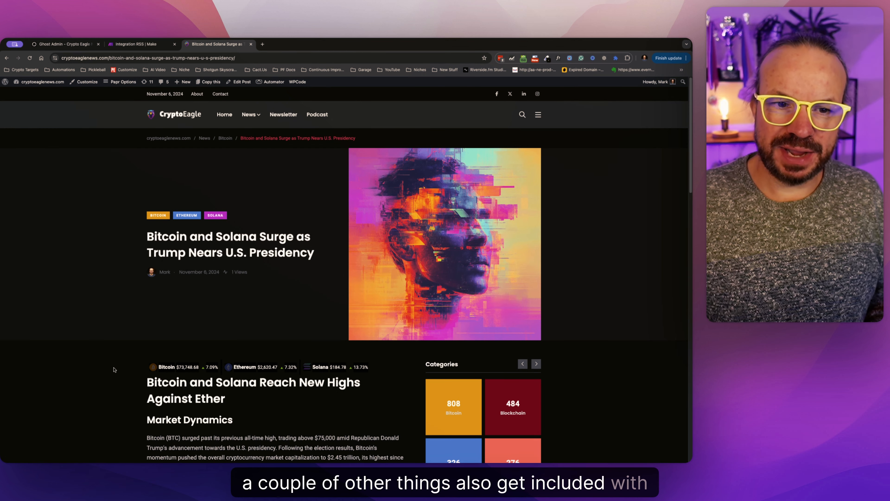
pyautogui.scroll(-3, 269, 404)
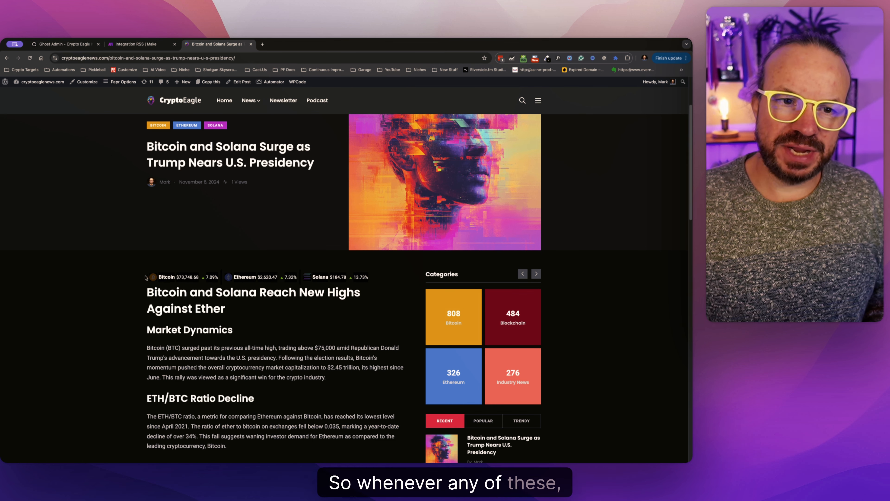
pyautogui.scroll(2, 221, 380)
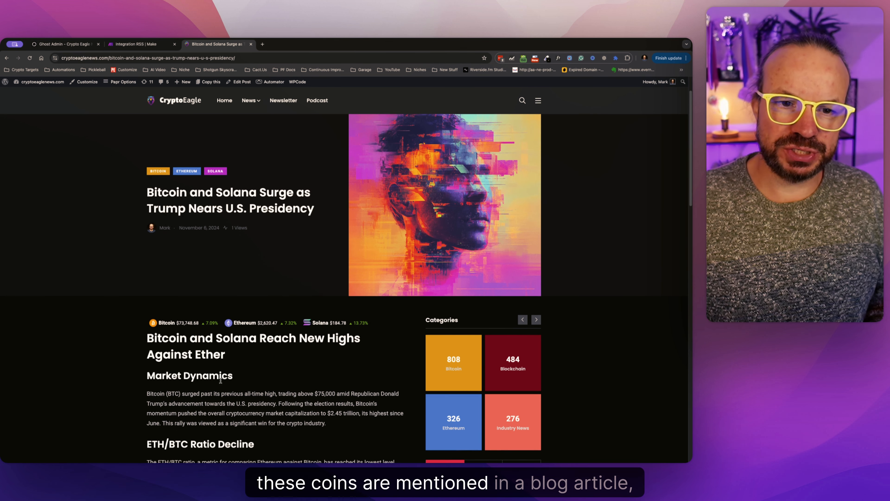
pyautogui.scroll(-1, 265, 373)
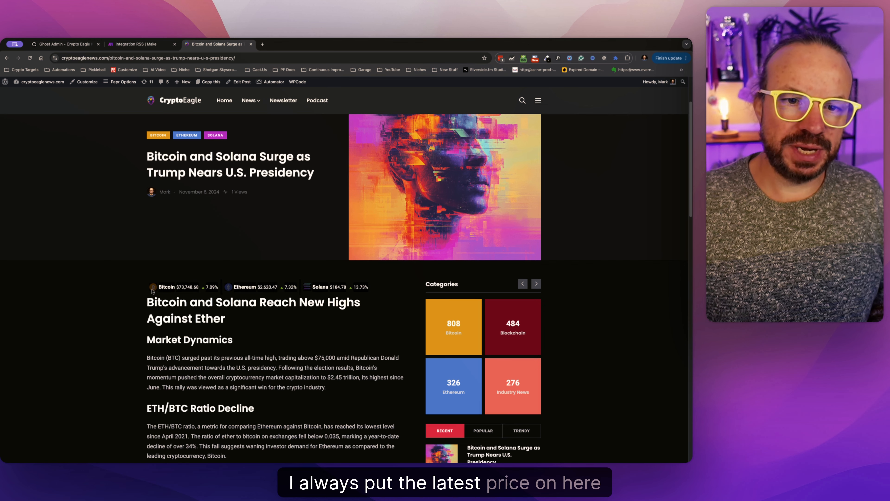
pyautogui.scroll(-5, 203, 305)
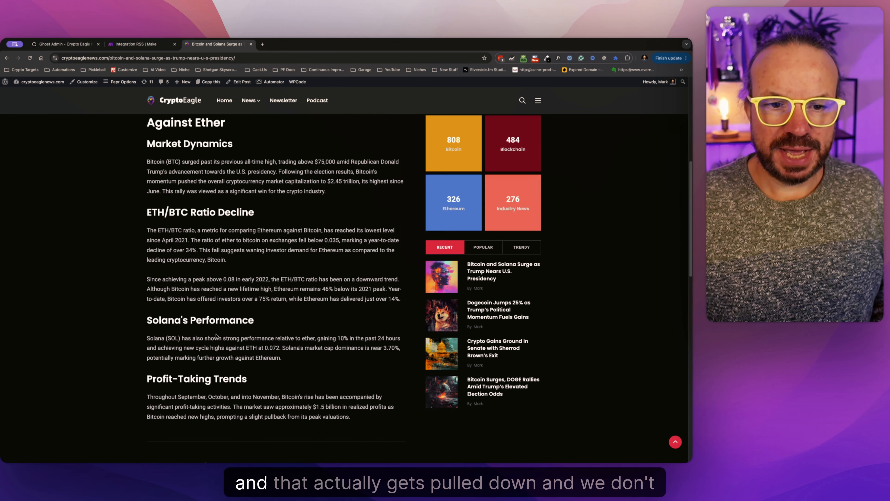
# Examine where the article's first heading begins below the coin prices, and return to the Make scenario.
pyautogui.scroll(5, 212, 319)
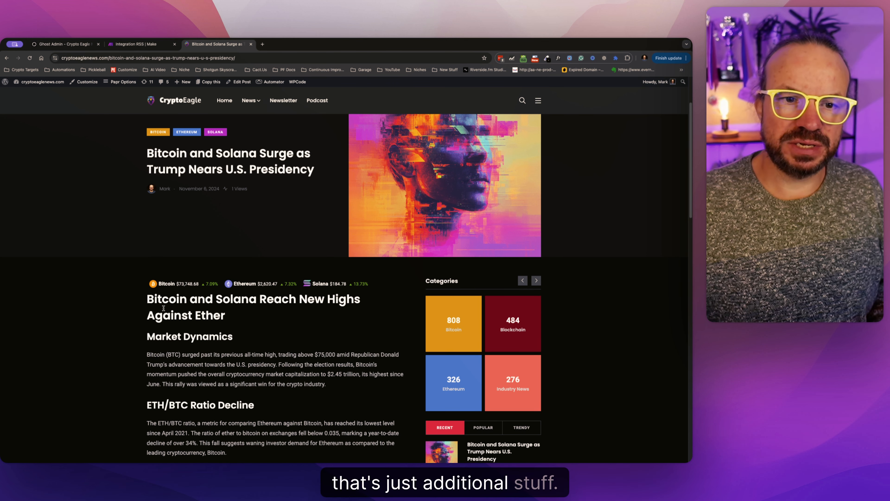
pyautogui.click(147, 44)
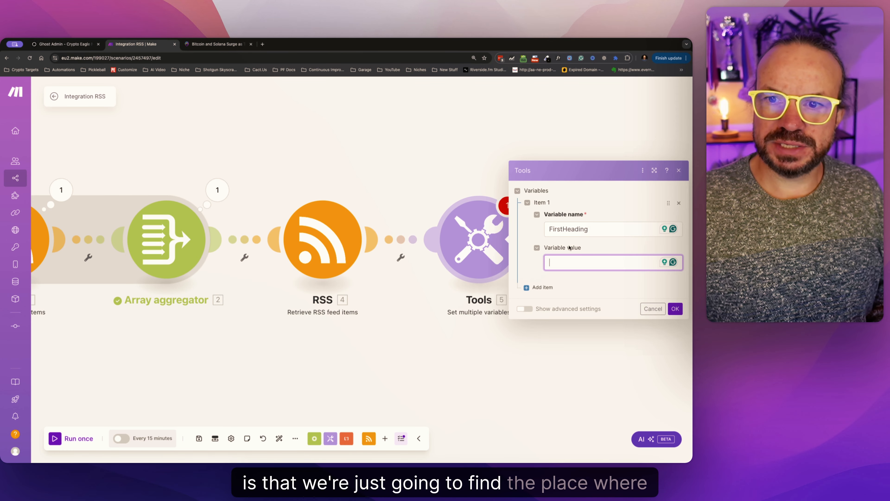
pyautogui.click(215, 44)
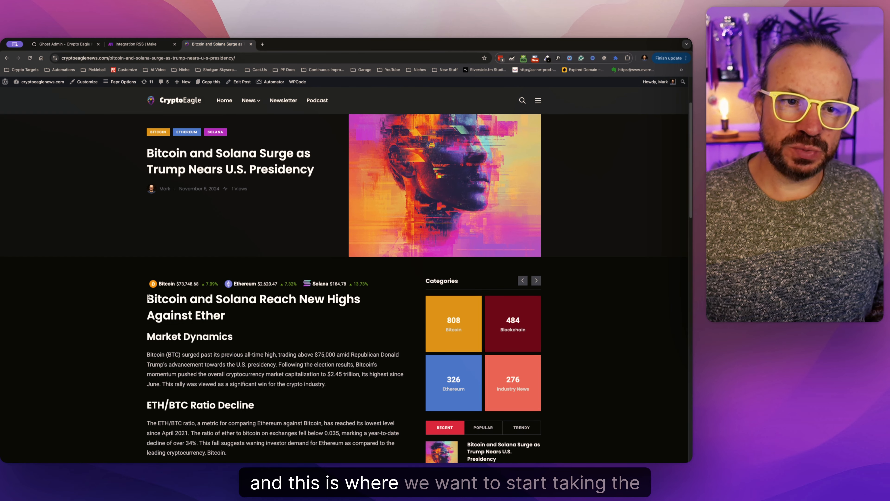
pyautogui.moveTo(147, 299); pyautogui.dragTo(235, 396)
pyautogui.click(237, 397)
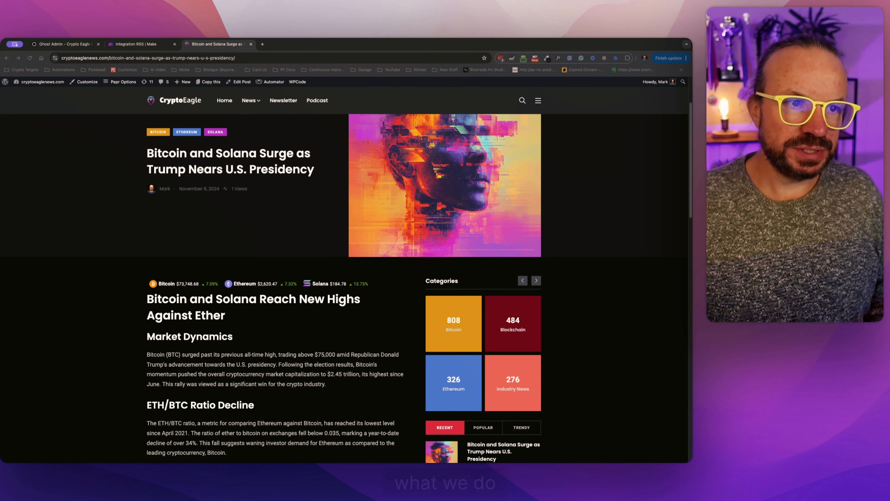
pyautogui.click(158, 49)
pyautogui.click(157, 49)
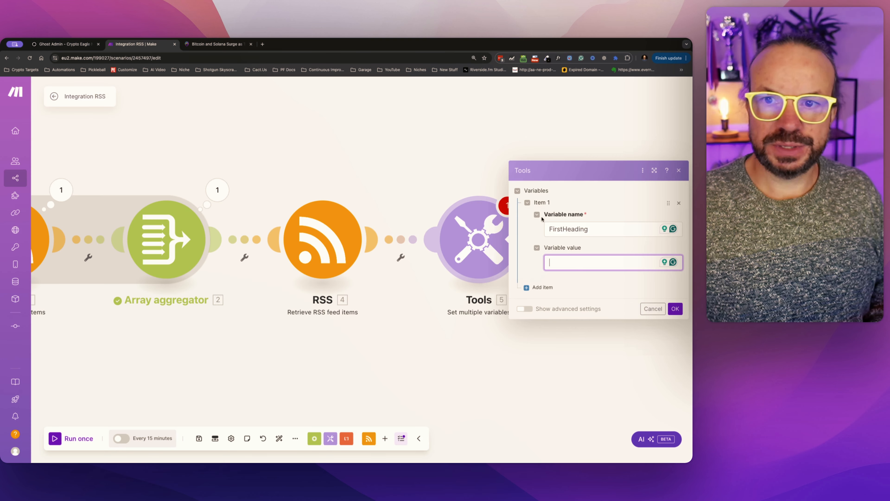
# Set the FirstHeading value to indexOf(4. Description; <h), using the Description from the second RSS module.
pyautogui.click(573, 266)
pyautogui.write('indexOf(75.description;<h)')
pyautogui.click(579, 277)
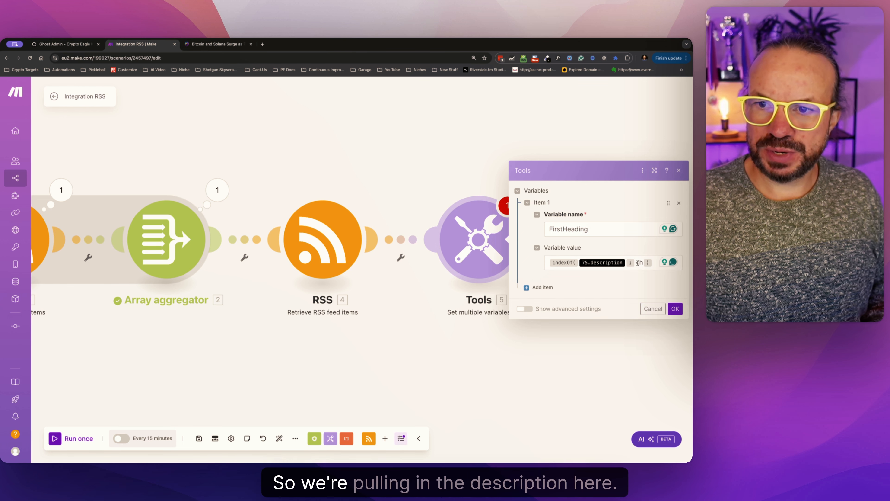
pyautogui.click(624, 262)
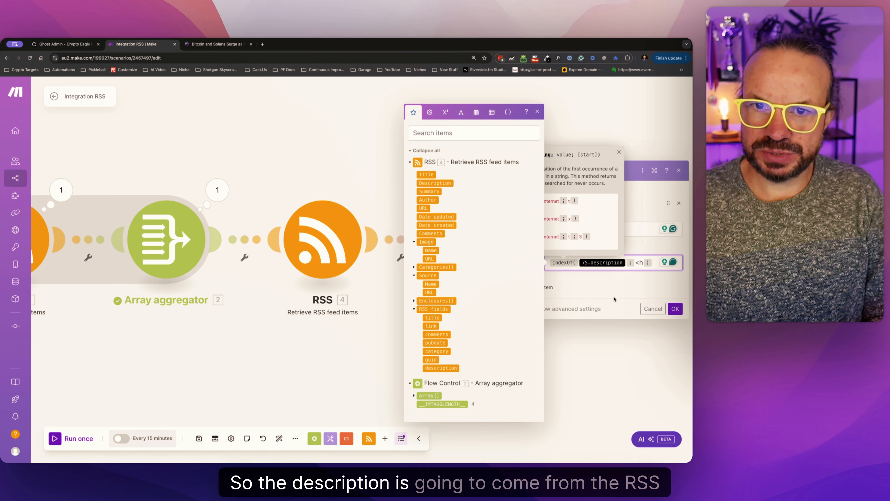
pyautogui.press('BackSpace')
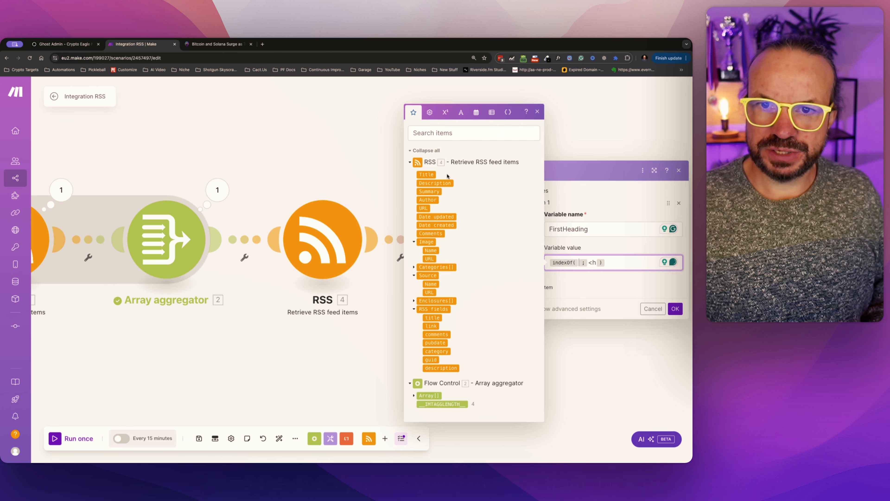
pyautogui.click(445, 182)
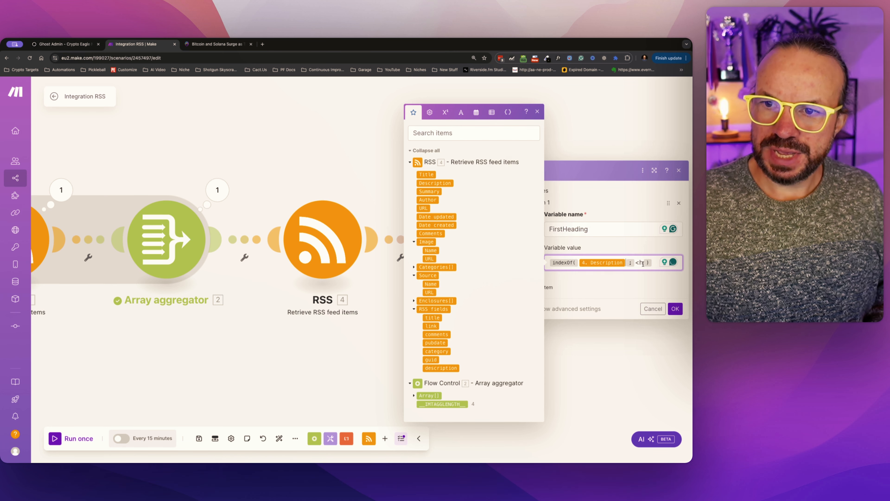
# Write the sample heading markup <h2>Title</h2> after FirstHeading in the first item's variable name.
pyautogui.moveTo(643, 263); pyautogui.dragTo(637, 263)
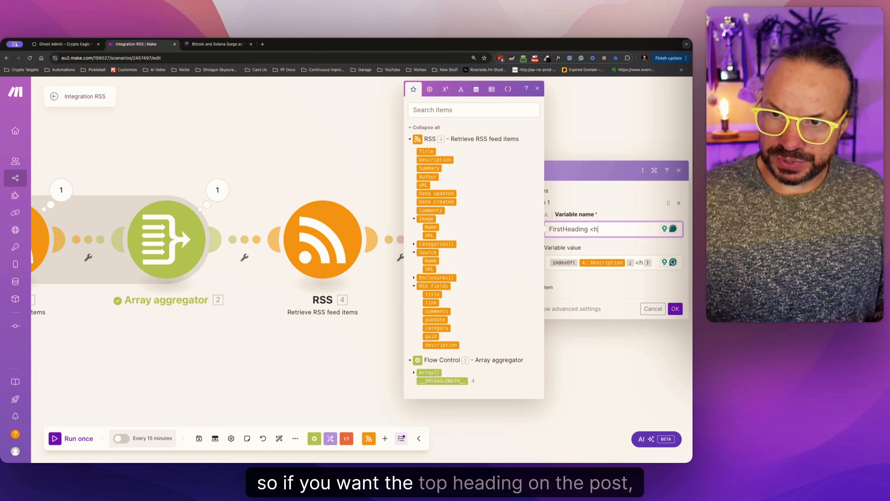
pyautogui.write('t')
pyautogui.press('BackSpace')
pyautogui.write('1>Title')
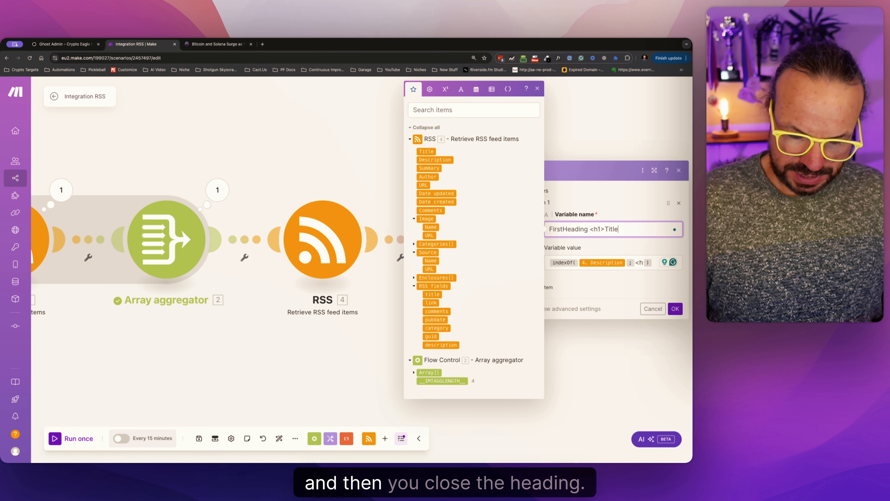
pyautogui.write('</')
pyautogui.write('h1>')
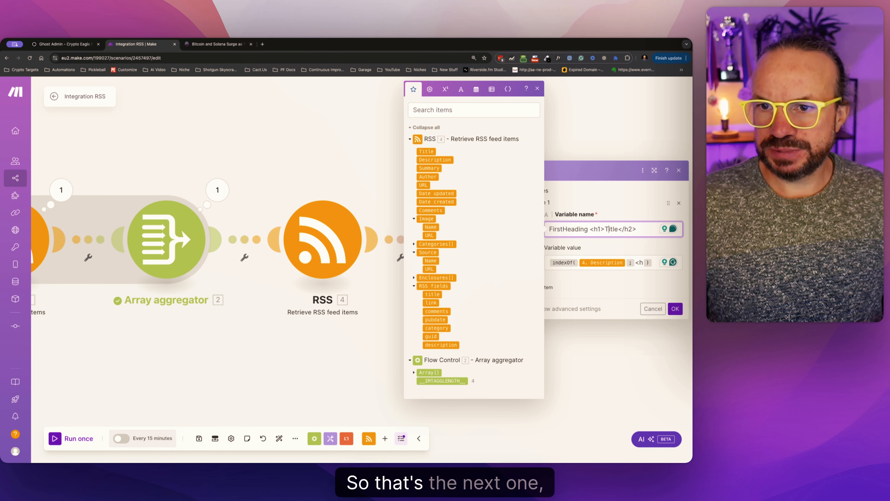
pyautogui.press('BackSpace')
pyautogui.write('2')
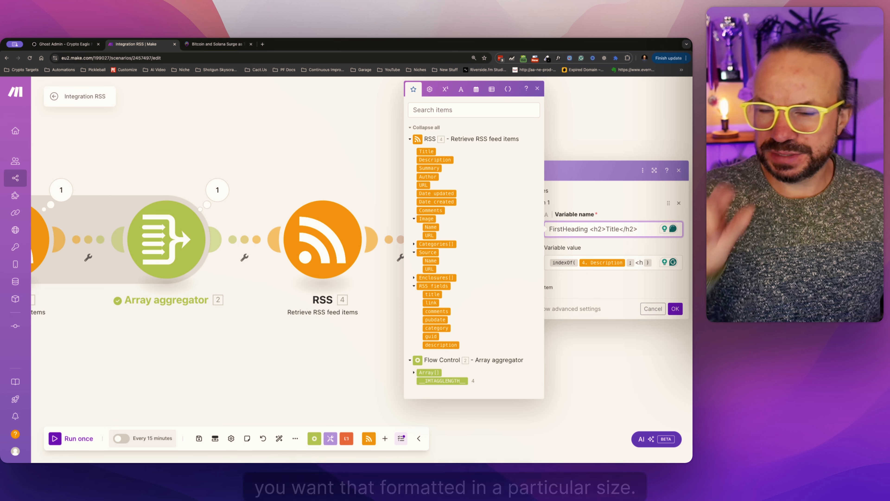
# Remove the sample heading markup from the first variable's name, leaving FirstHeading.
pyautogui.click(642, 262)
pyautogui.click(640, 232)
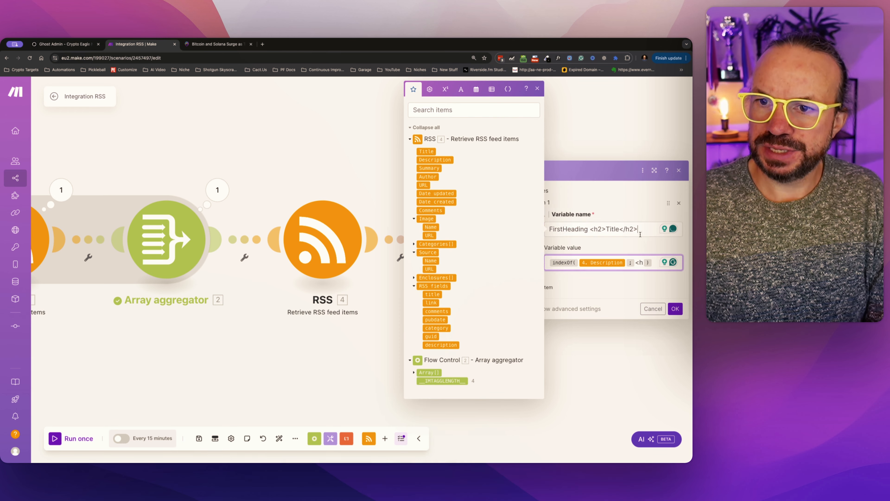
pyautogui.click(642, 262)
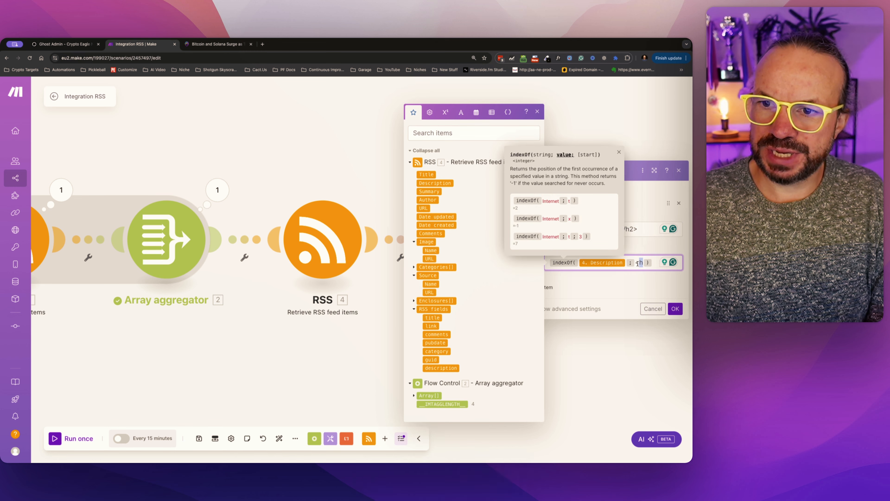
pyautogui.click(642, 250)
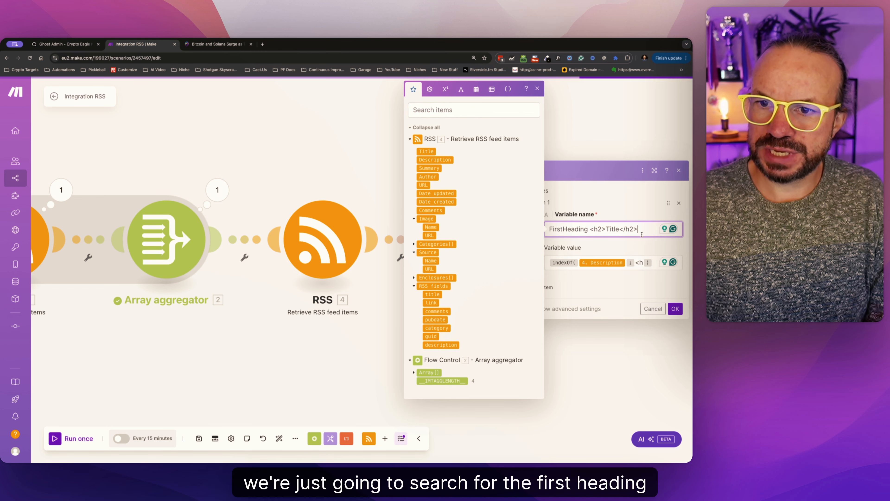
pyautogui.moveTo(638, 228); pyautogui.dragTo(590, 228)
pyautogui.press('BackSpace')
pyautogui.press('BackSpace')
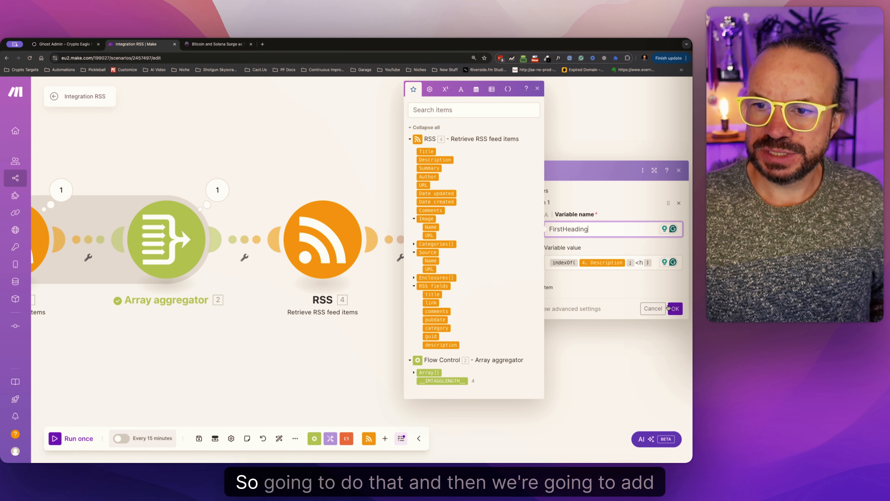
# Add a second variable item named ImageURL to the Set multiple variables module.
pyautogui.click(542, 287)
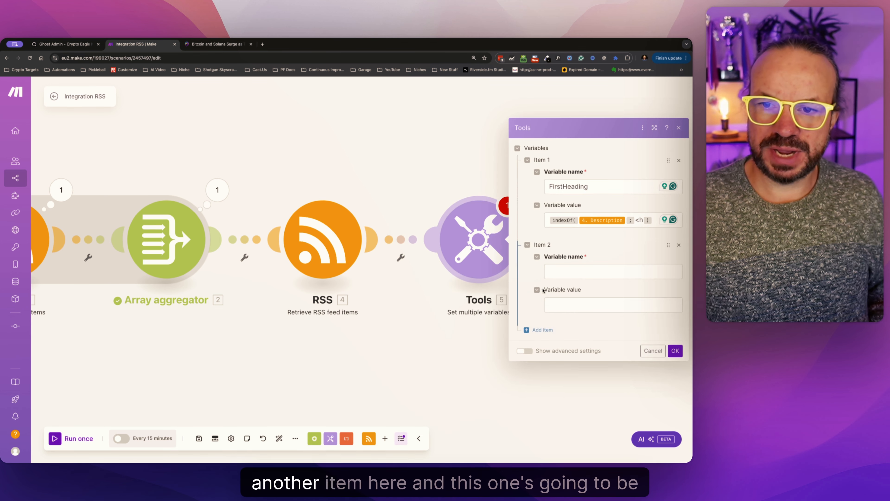
pyautogui.click(570, 270)
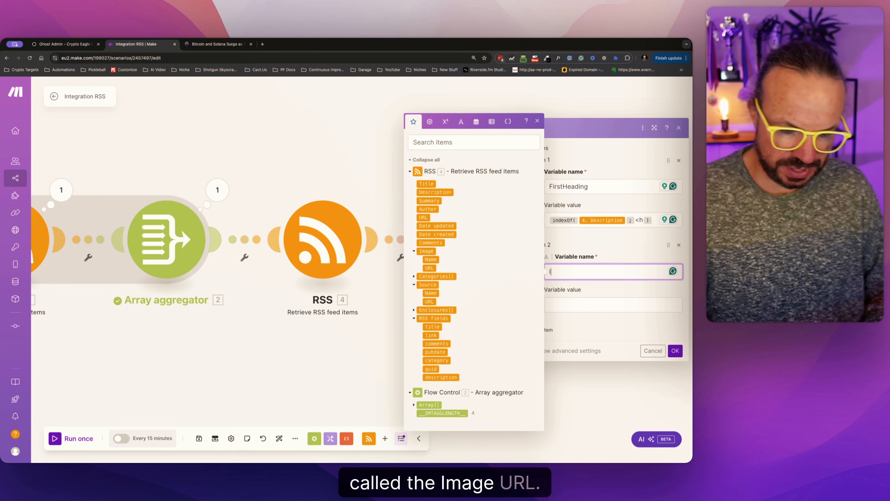
pyautogui.write('Imague')
pyautogui.press('BackSpace')
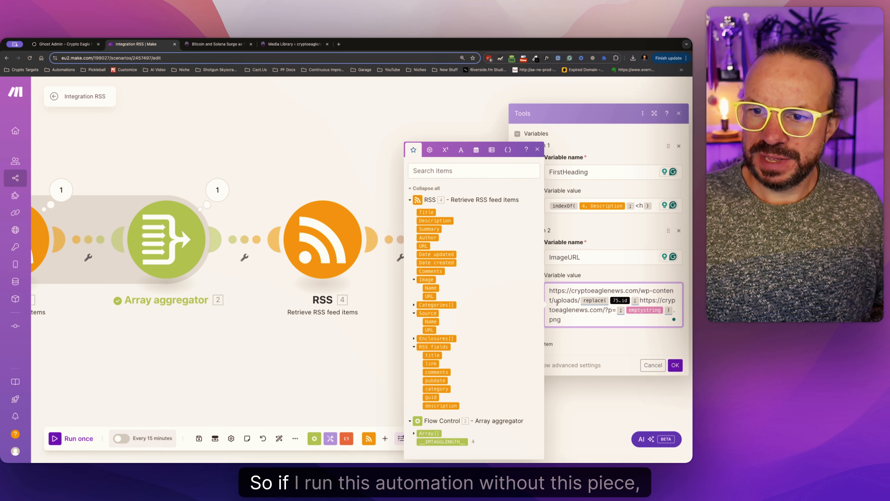
# Cancel the Tools settings, unlink the Set multiple variables module from the second RSS module, and run the scenario once.
pyautogui.click(645, 364)
pyautogui.click(400, 257)
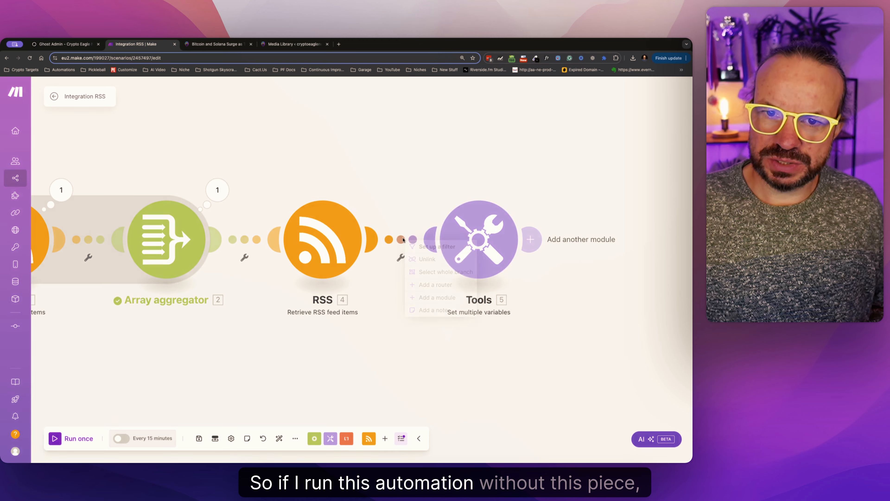
pyautogui.click(427, 256)
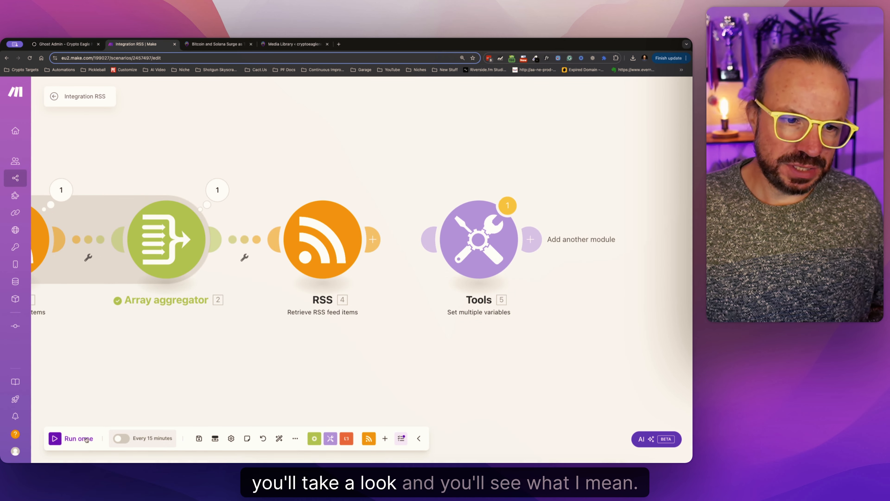
pyautogui.click(78, 439)
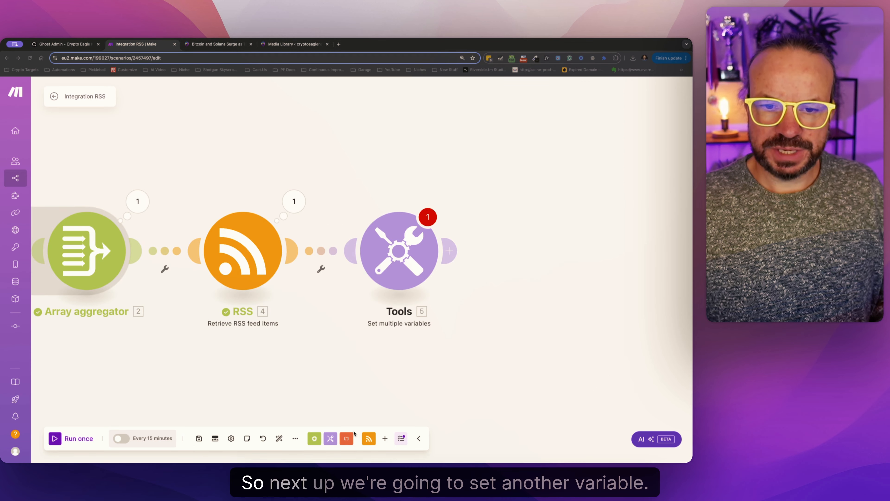
# Add a Tools Set variable module after the Set multiple variables module and name its variable Content.
pyautogui.click(333, 439)
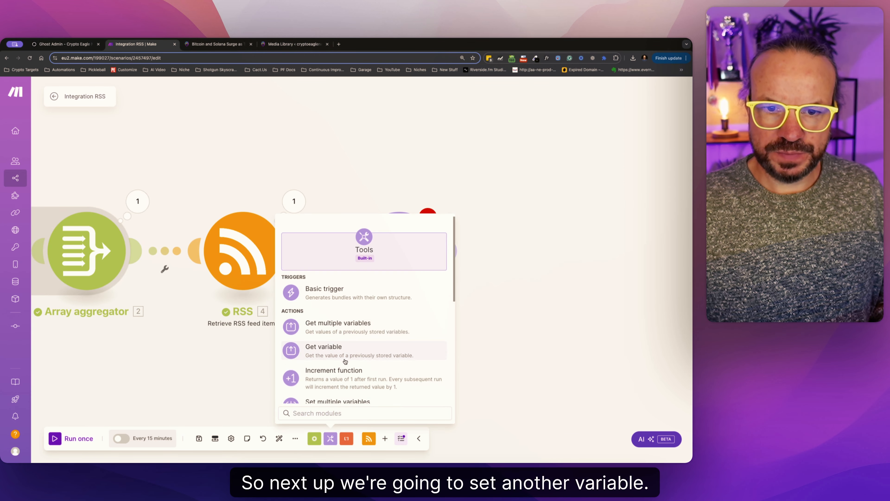
pyautogui.scroll(-3, 345, 361)
pyautogui.click(357, 380)
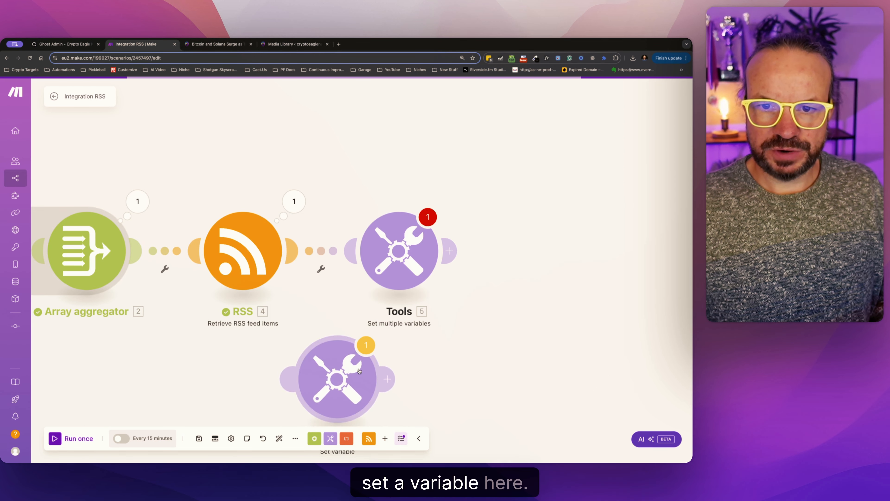
pyautogui.click(526, 246)
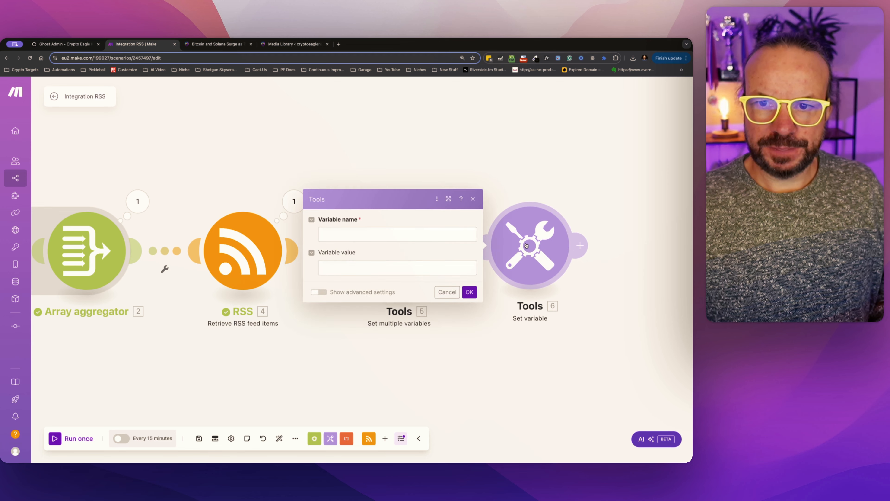
pyautogui.click(418, 235)
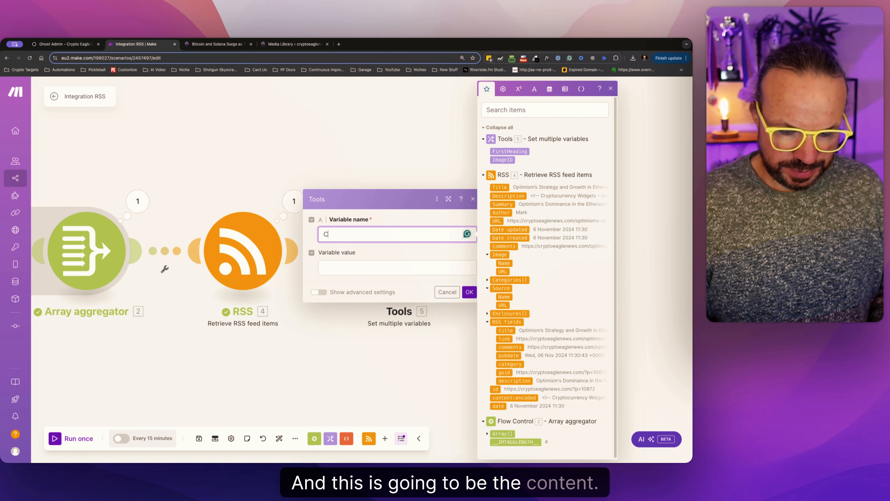
pyautogui.write('Content')
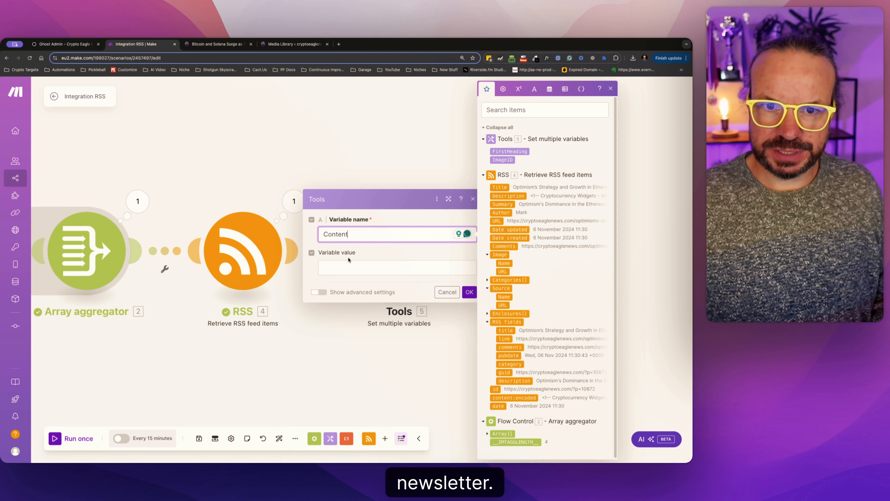
# Set the Content variable's value to substring(4. Description; 5. FirstHeading - 1; length(4. Description)).
pyautogui.click(342, 267)
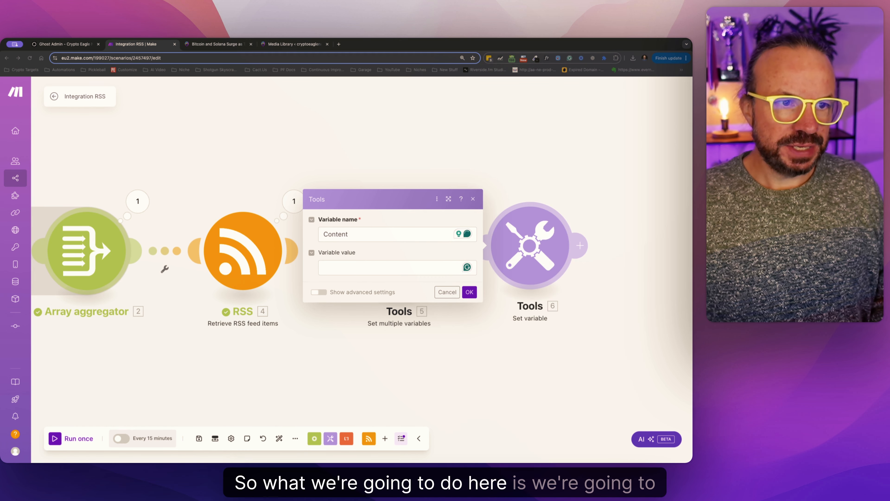
pyautogui.click(343, 267)
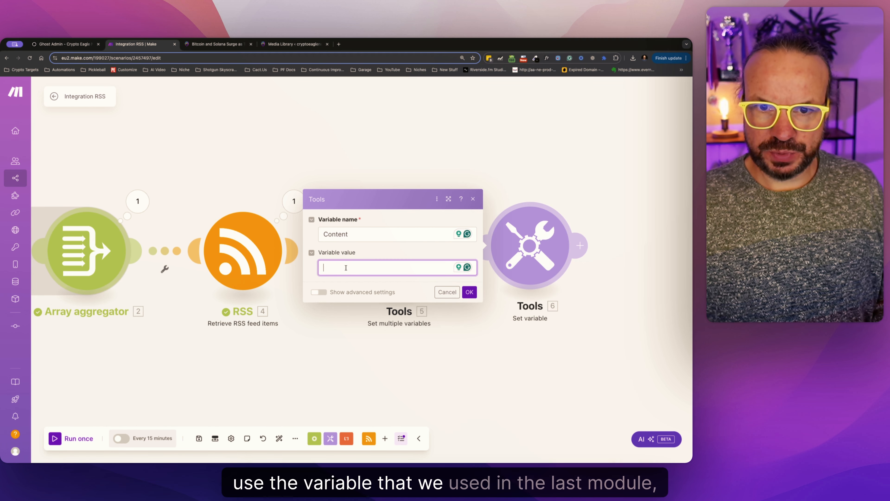
pyautogui.write('substring(75.description; 68.FirstHeading - 1; length(75.description))')
pyautogui.click(407, 267)
pyautogui.press('BackSpace')
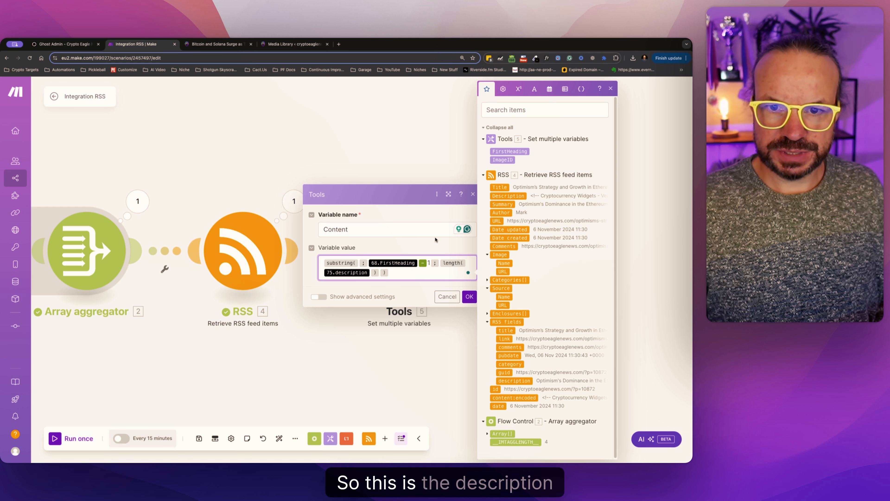
pyautogui.click(507, 196)
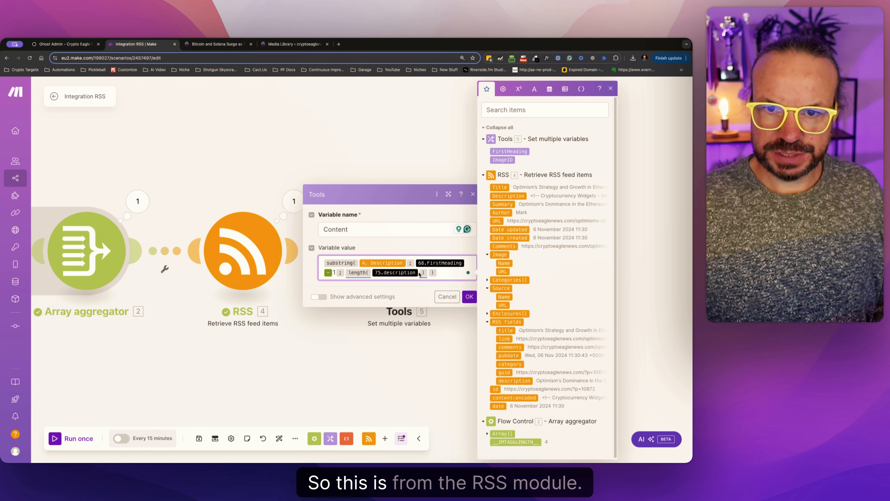
pyautogui.moveTo(423, 273)
pyautogui.click(508, 196)
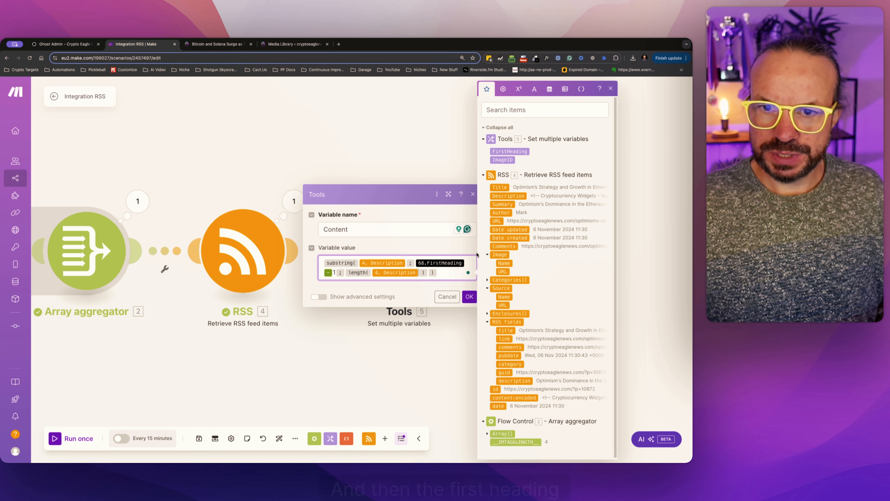
pyautogui.press('BackSpace')
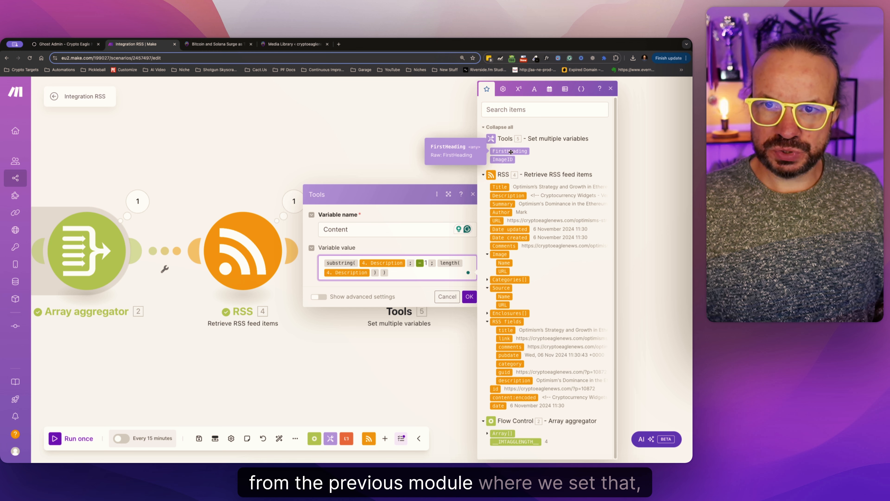
pyautogui.moveTo(513, 151); pyautogui.dragTo(440, 265)
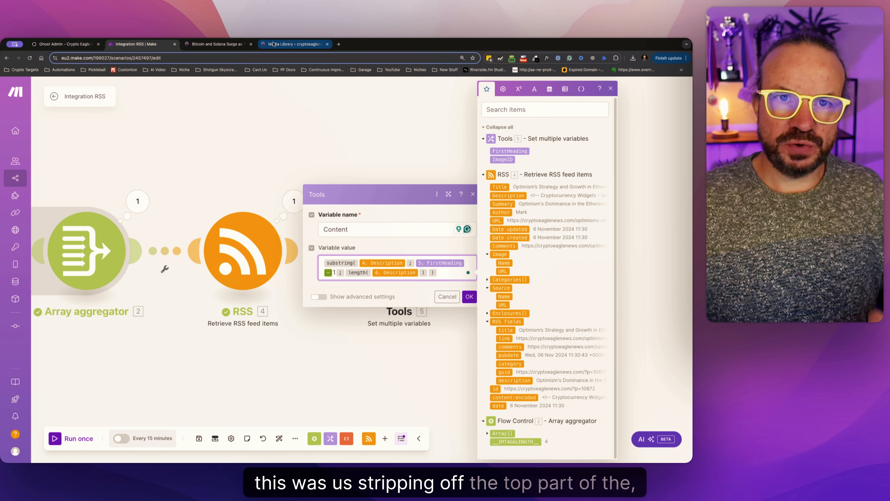
# Compare the Content formula with the top of the published Bitcoin and Solana article, and confirm the Set variable module's settings.
pyautogui.click(245, 47)
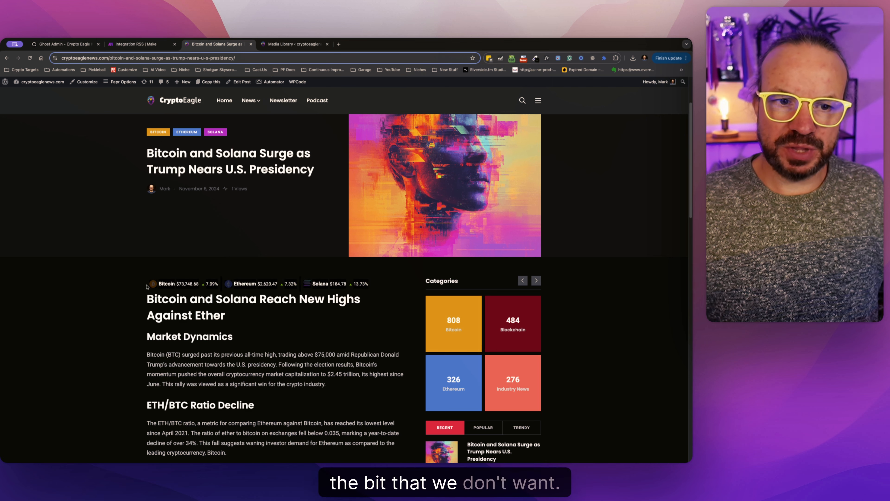
pyautogui.click(136, 44)
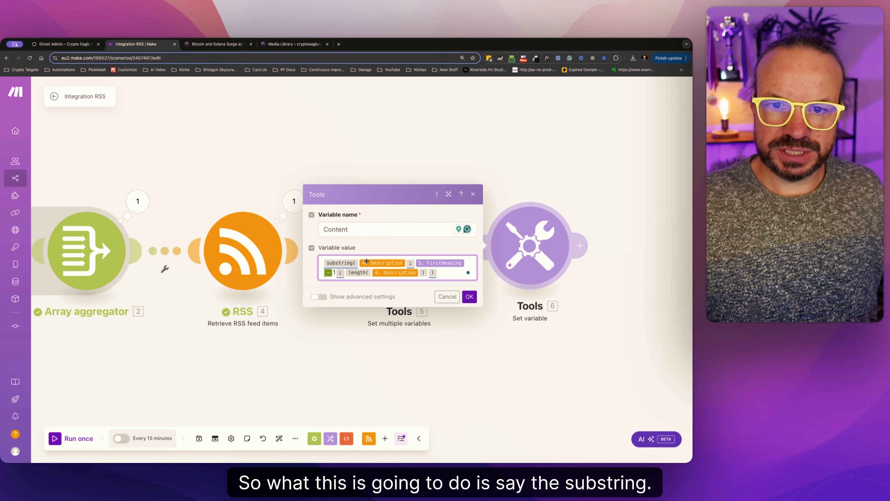
pyautogui.click(380, 263)
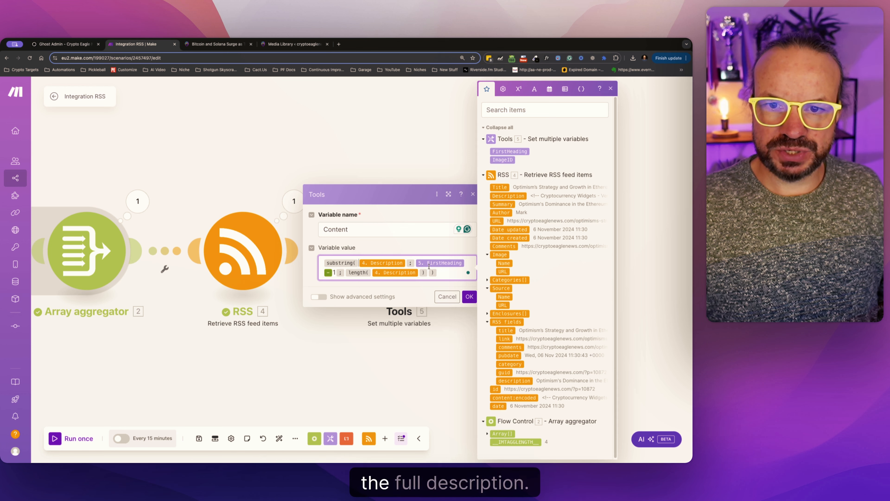
pyautogui.moveTo(410, 259)
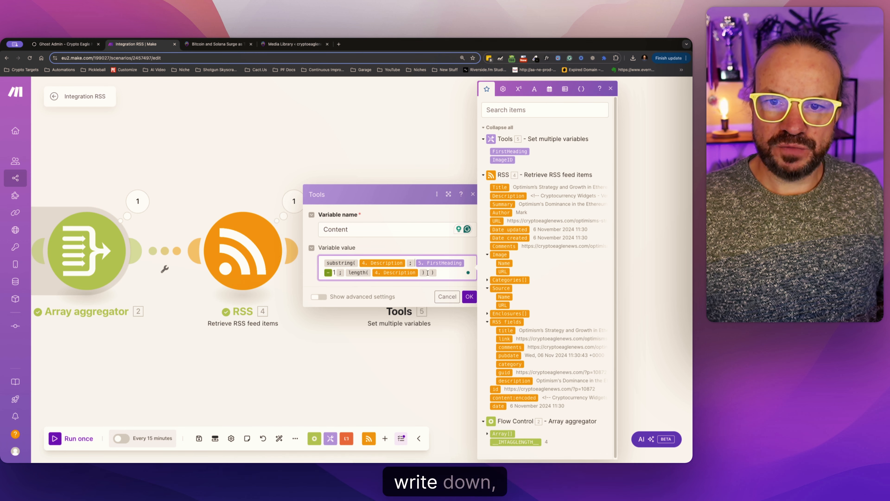
pyautogui.moveTo(343, 273)
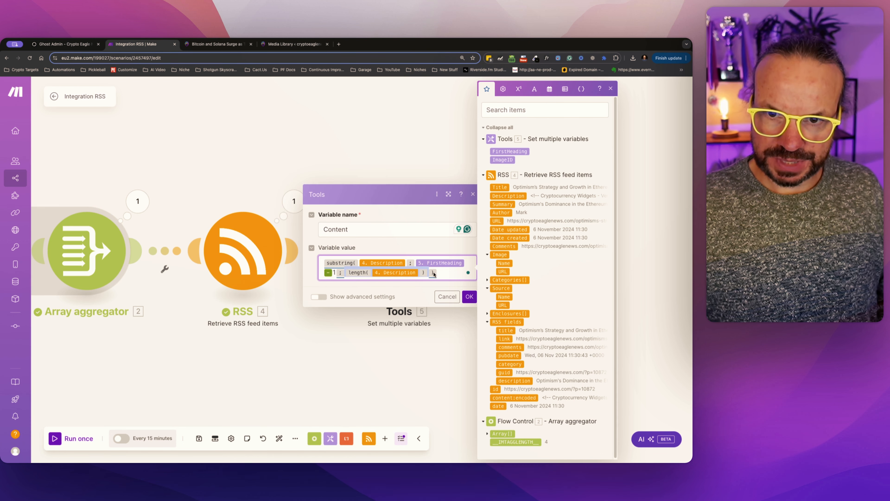
pyautogui.click(469, 296)
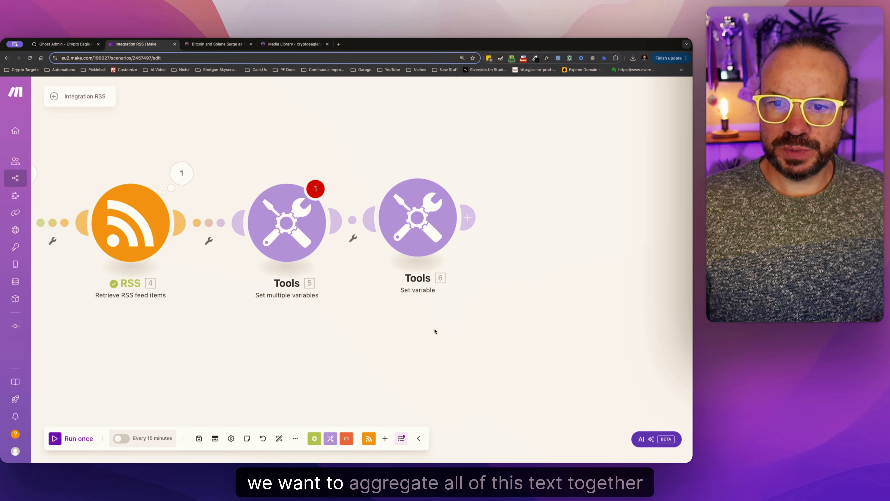
pyautogui.click(310, 260)
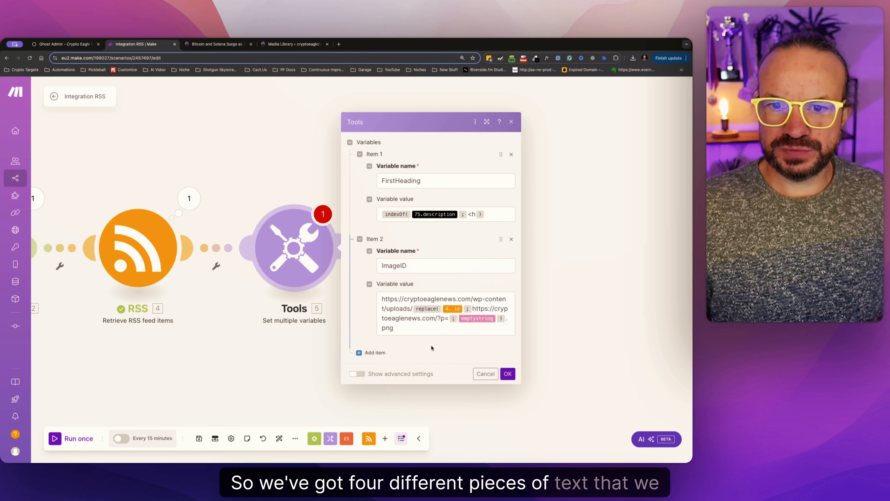
pyautogui.click(480, 375)
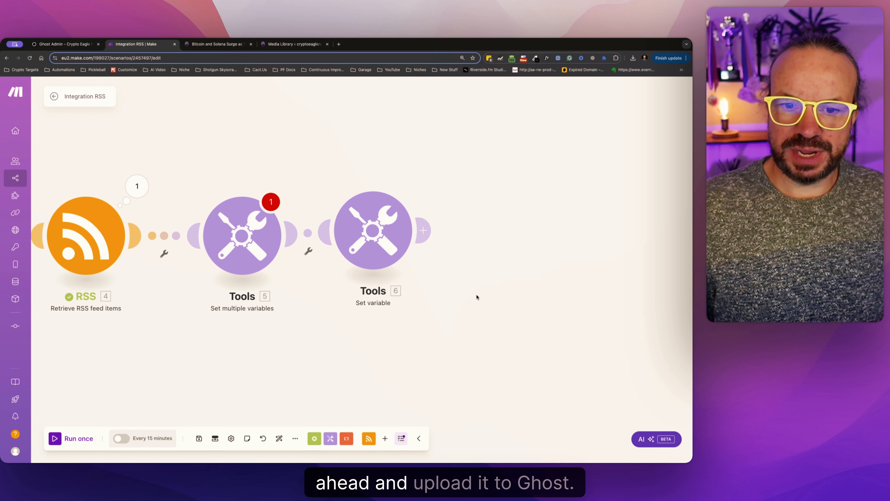
# Add a Tools Text aggregator after the Set variable module, with RSS - Retrieve RSS feed items [4] as its source module.
pyautogui.click(330, 439)
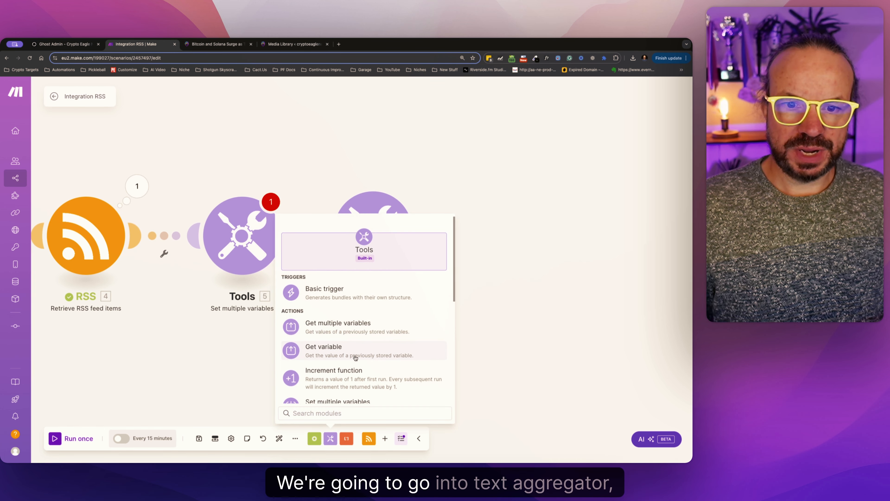
pyautogui.scroll(-2, 354, 367)
pyautogui.scroll(-3, 354, 368)
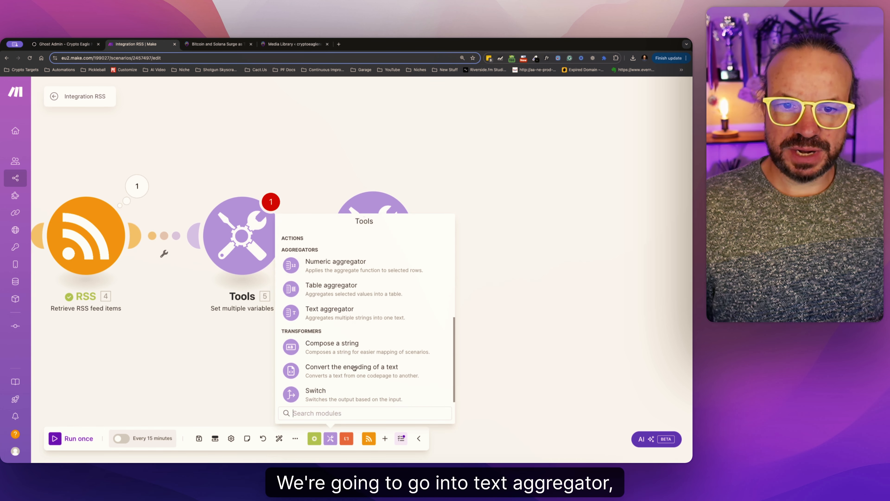
pyautogui.click(344, 312)
pyautogui.moveTo(344, 312); pyautogui.dragTo(511, 231)
pyautogui.click(511, 232)
pyautogui.click(573, 215)
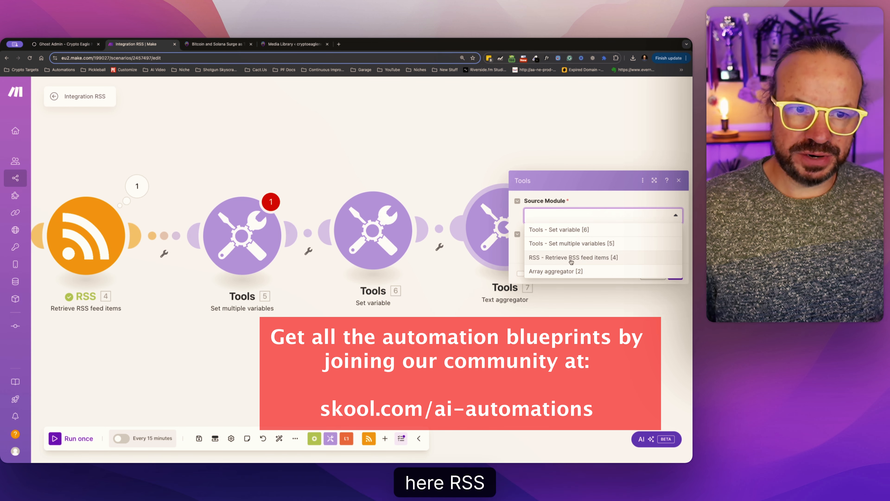
pyautogui.click(571, 259)
# Paste the copied HTML story template with a linked h2 title, image, content and <hr> into the Text aggregator's Text.
pyautogui.click(556, 249)
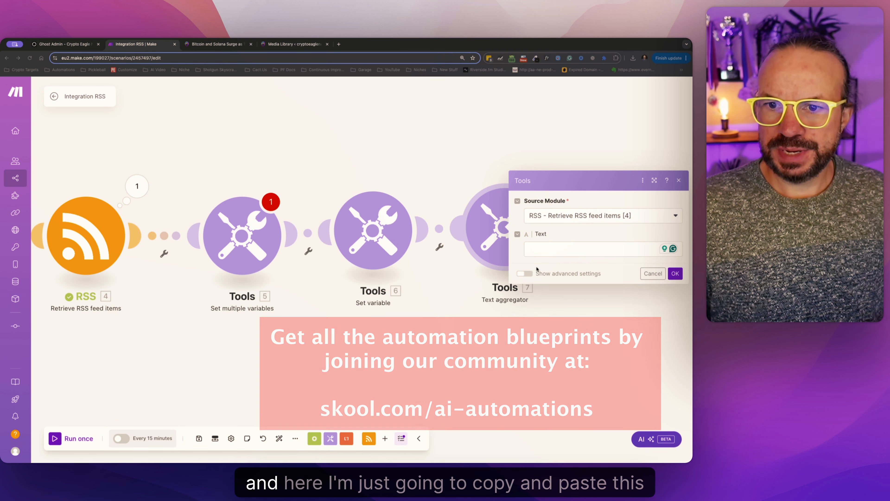
pyautogui.click(544, 253)
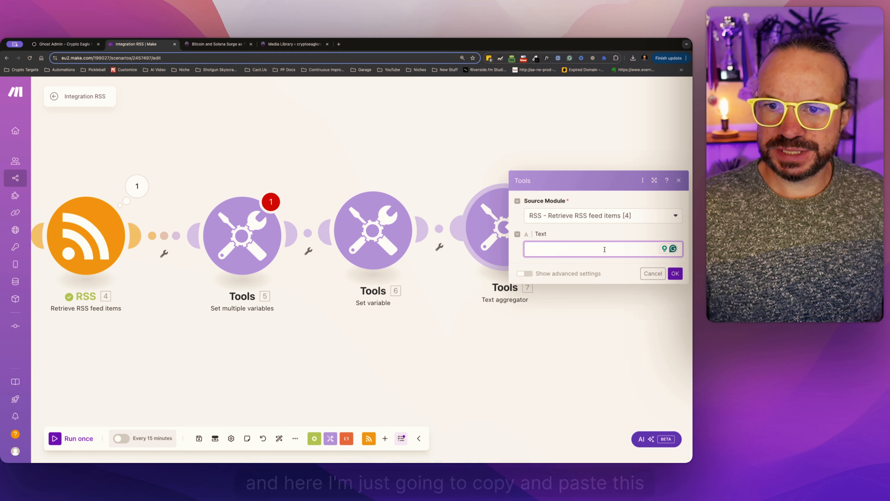
pyautogui.write('<h2><strong><a href="75.url" target="_blank">75.title</a></strong></h2> <img src="68.ImageURL" alt="75.title"> 69.Content<hr>')
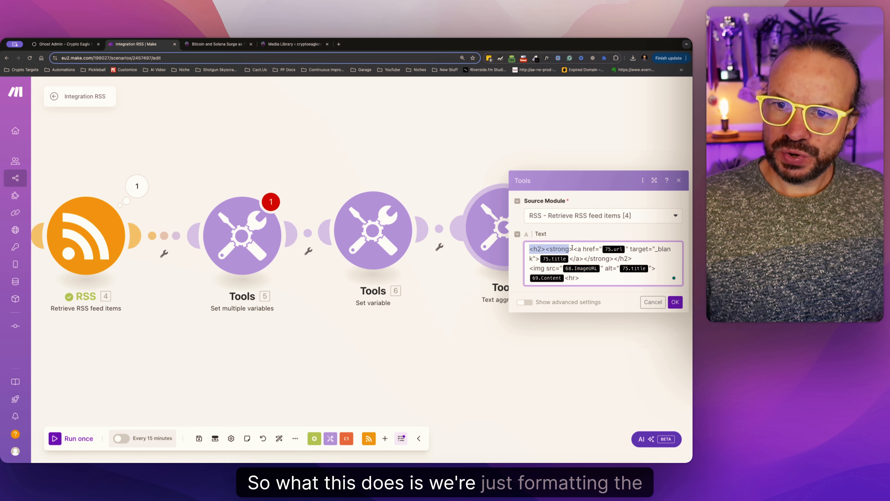
pyautogui.moveTo(589, 248); pyautogui.dragTo(602, 282)
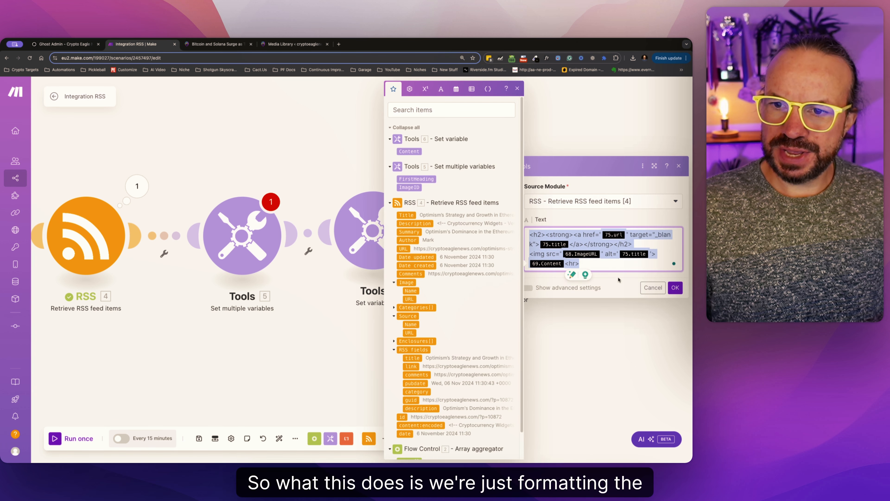
pyautogui.click(605, 265)
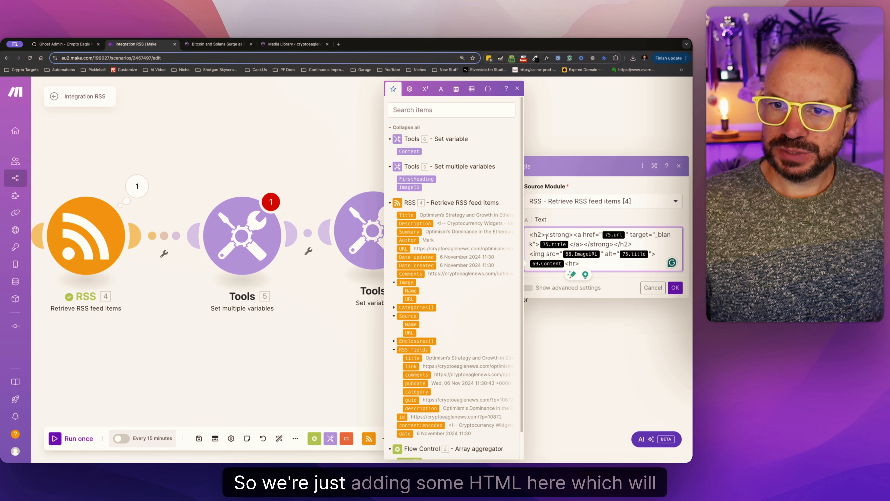
pyautogui.moveTo(586, 232); pyautogui.dragTo(612, 265)
pyautogui.click(622, 266)
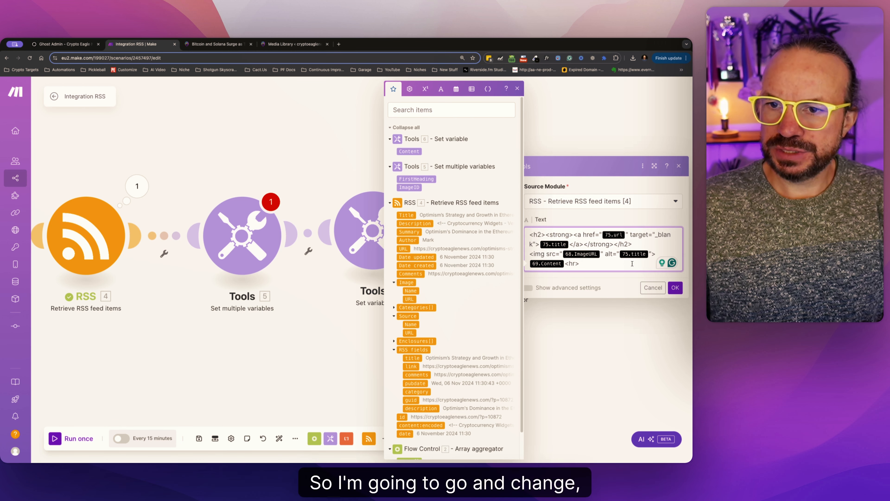
# Remap the template's placeholders to 4. URL, 4. Title, 5. ImageURL and 6. Content, and confirm the Text aggregator.
pyautogui.click(627, 234)
pyautogui.press('BackSpace')
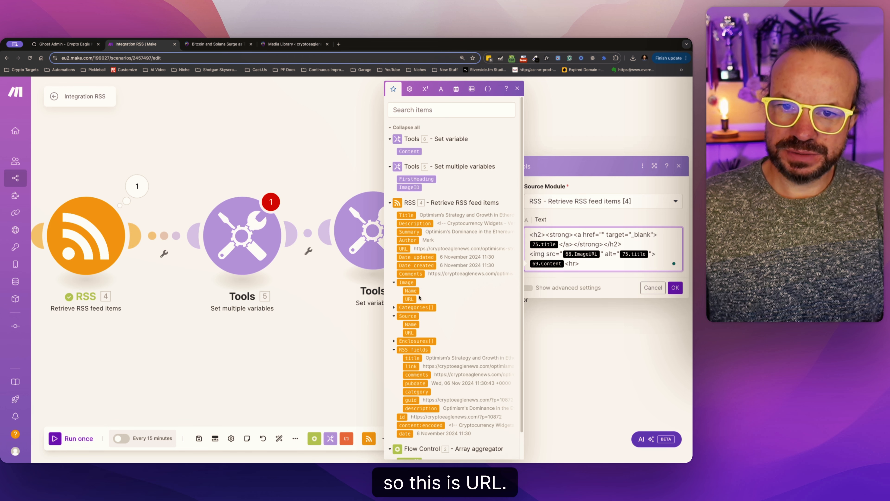
pyautogui.click(409, 299)
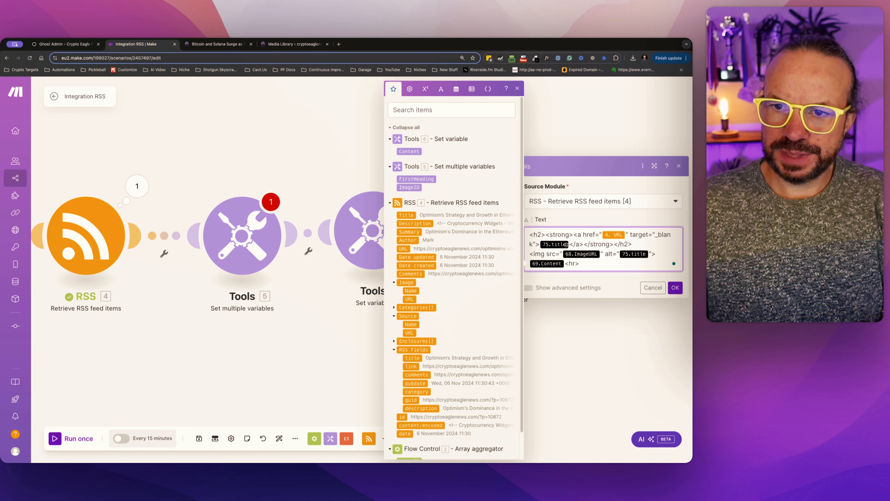
pyautogui.press('BackSpace')
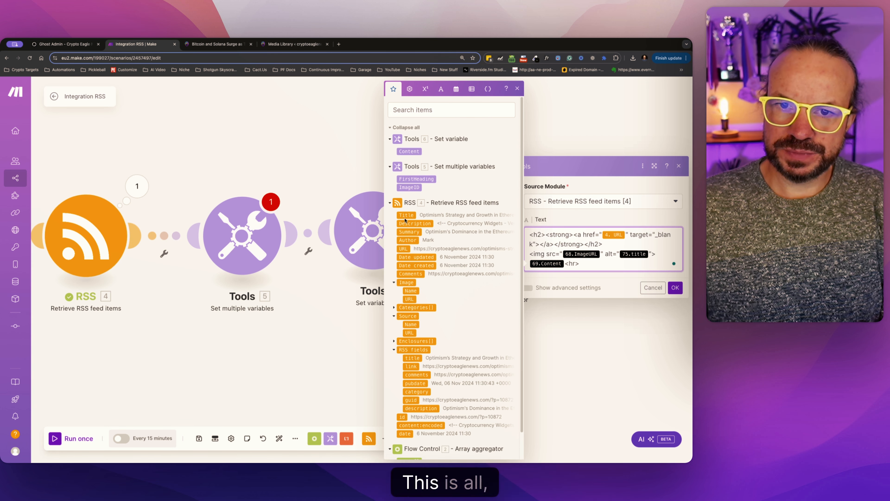
pyautogui.click(406, 214)
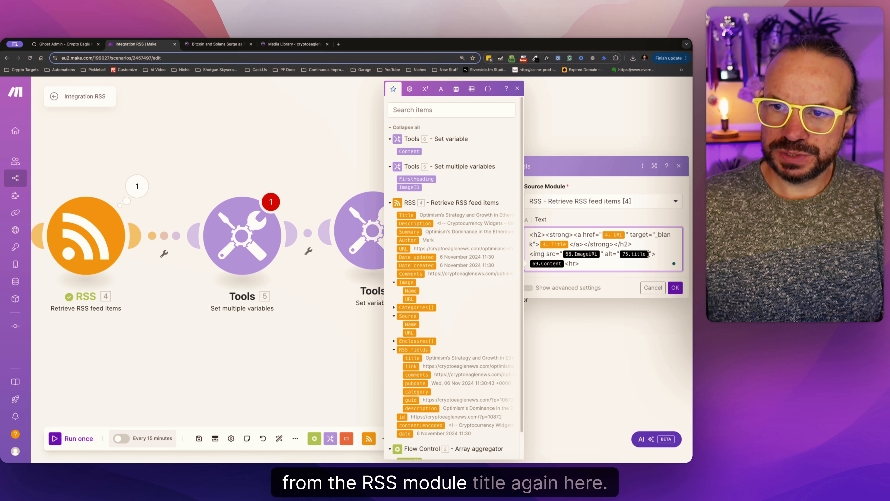
pyautogui.click(406, 214)
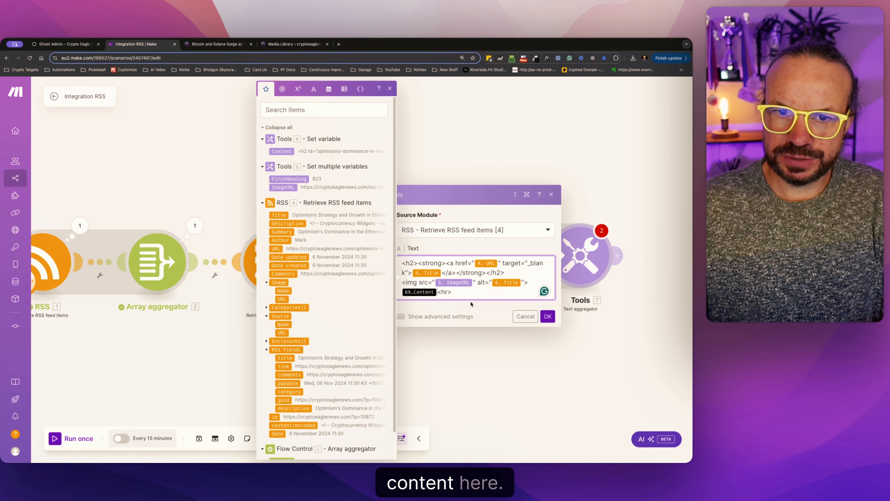
pyautogui.click(300, 152)
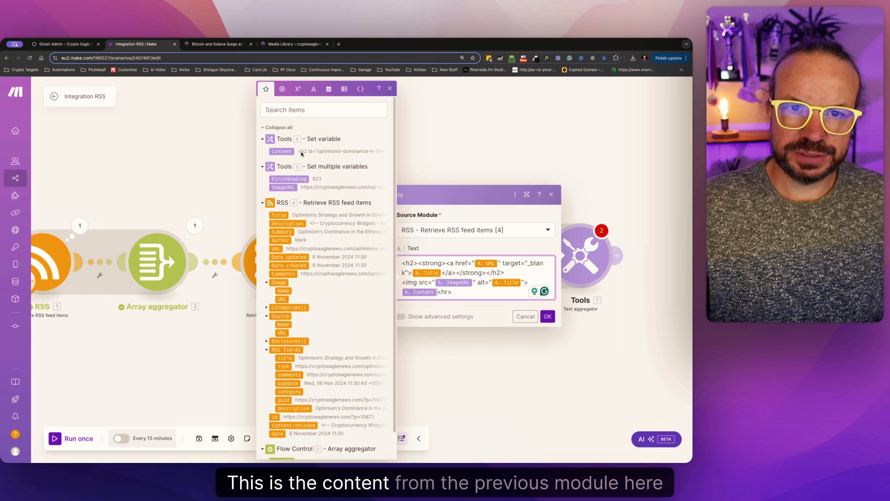
pyautogui.click(547, 316)
# Check the Set variable module's settings, save the scenario and run it once.
pyautogui.click(486, 261)
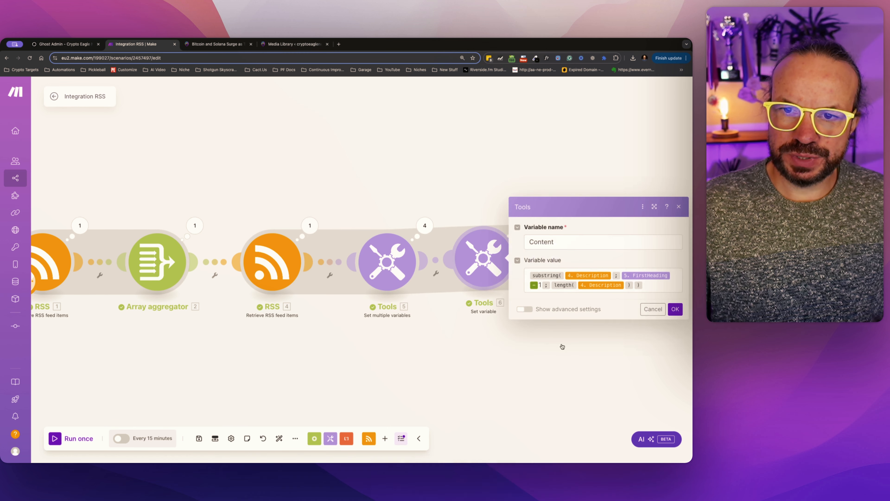
pyautogui.click(562, 346)
pyautogui.click(199, 438)
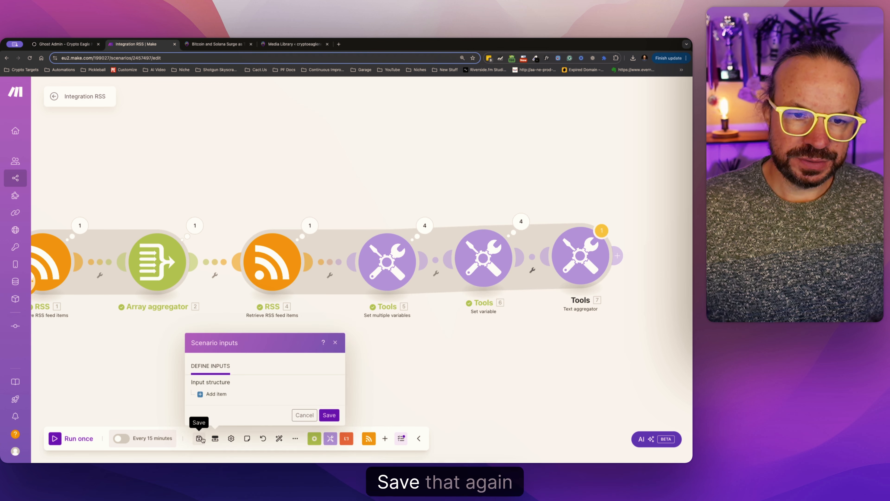
pyautogui.click(338, 449)
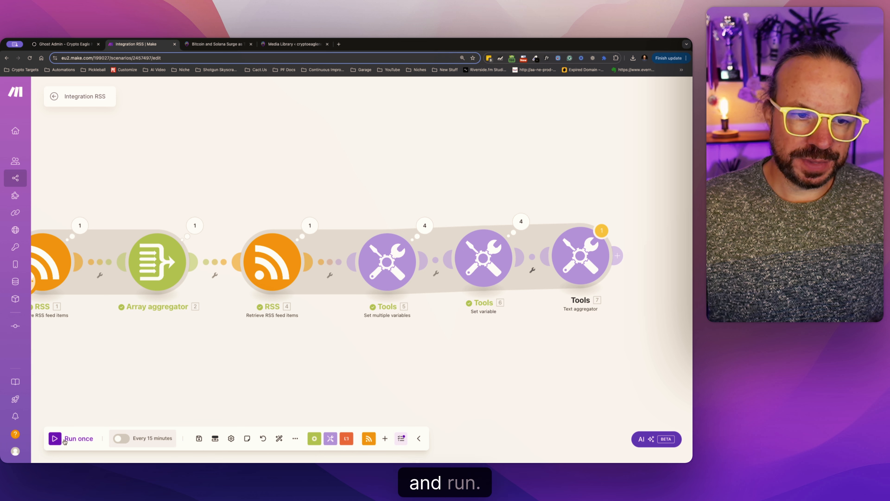
pyautogui.click(56, 439)
pyautogui.click(409, 303)
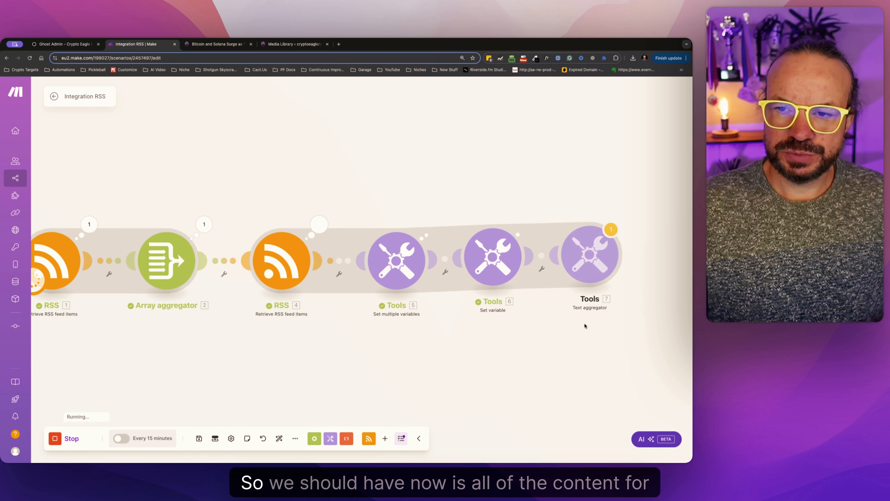
# Examine the Text aggregator's output text to see how the stories are joined together.
pyautogui.click(580, 225)
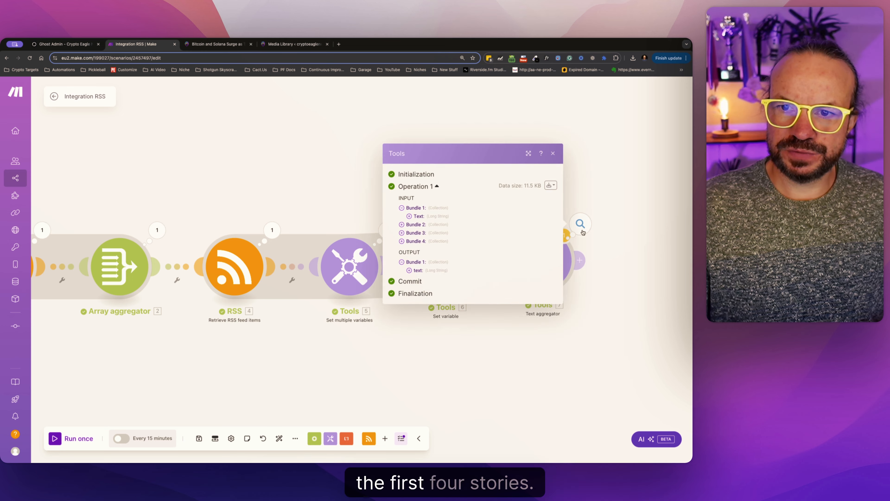
pyautogui.click(409, 270)
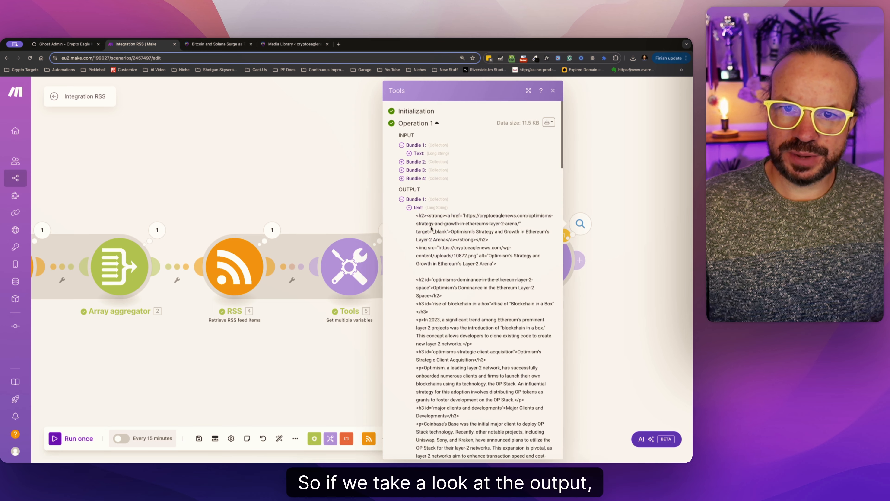
pyautogui.moveTo(416, 214); pyautogui.dragTo(481, 304)
pyautogui.scroll(-14, 484, 367)
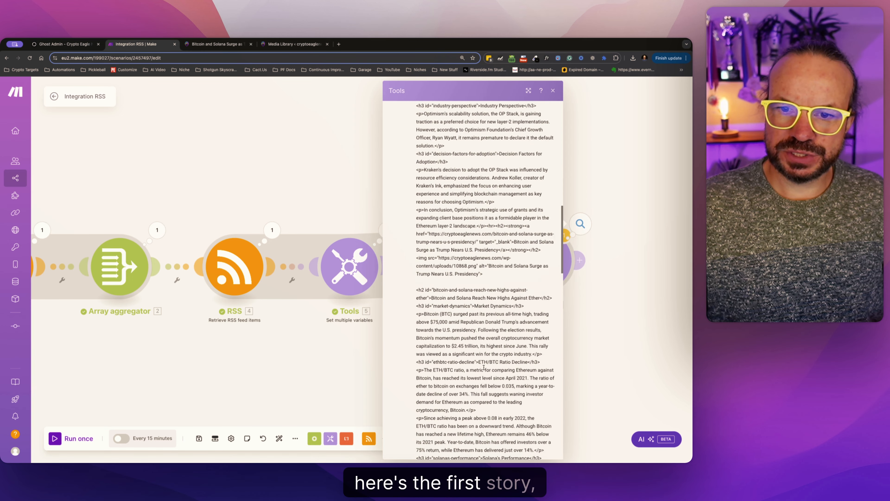
pyautogui.scroll(-15, 484, 366)
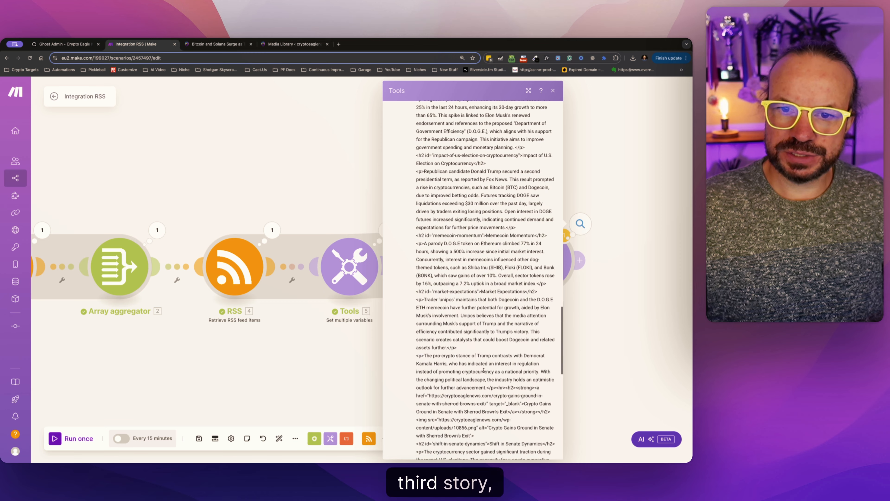
pyautogui.scroll(-4, 484, 369)
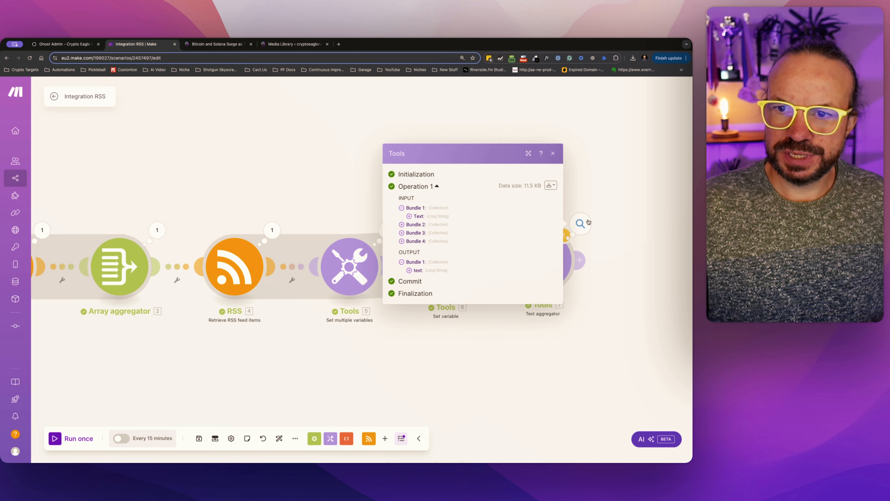
pyautogui.click(589, 224)
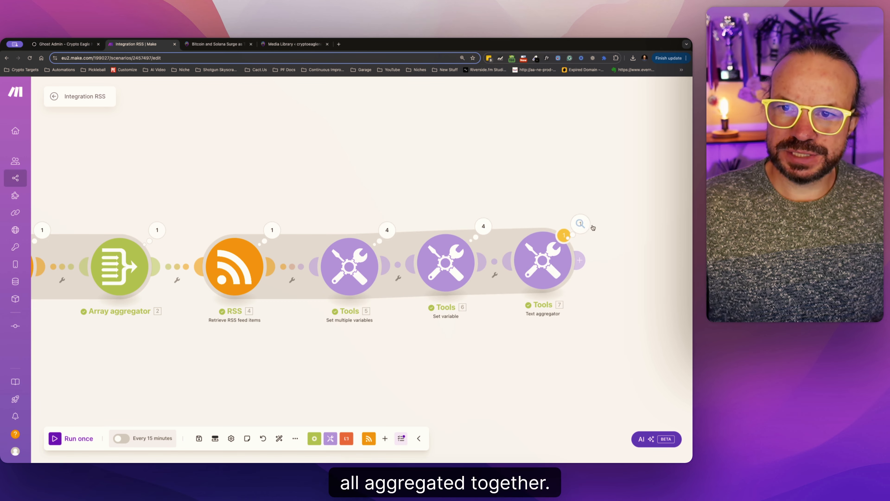
# Expand the Text aggregator's input bundles 2, 3 and 4 and compare them with its combined output text.
pyautogui.click(582, 224)
pyautogui.click(401, 241)
pyautogui.click(402, 229)
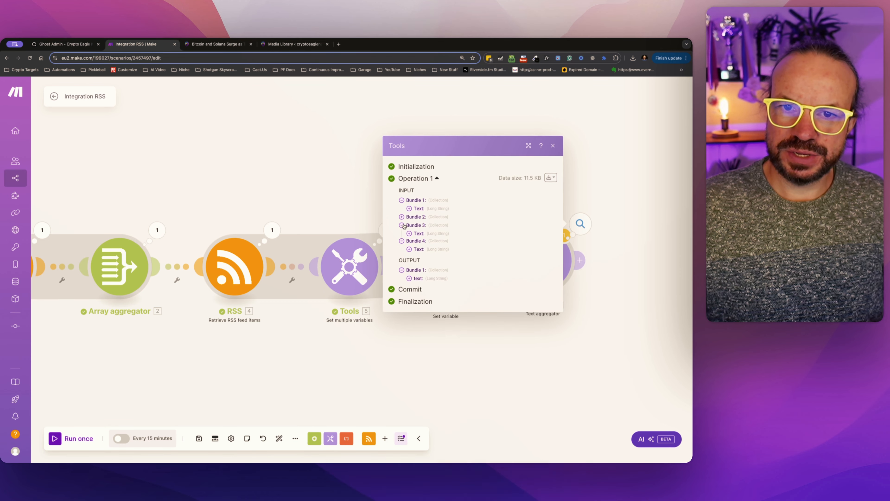
pyautogui.click(401, 217)
pyautogui.click(409, 283)
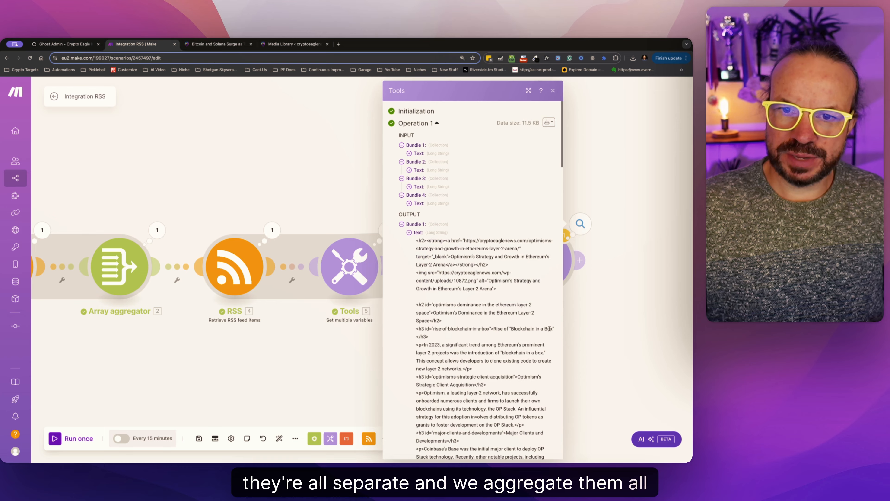
pyautogui.click(626, 280)
# Switch to the Crypto News Daily e-mail in Gmail and examine its layout from the main stories down to the Other Stories links.
pyautogui.click(553, 260)
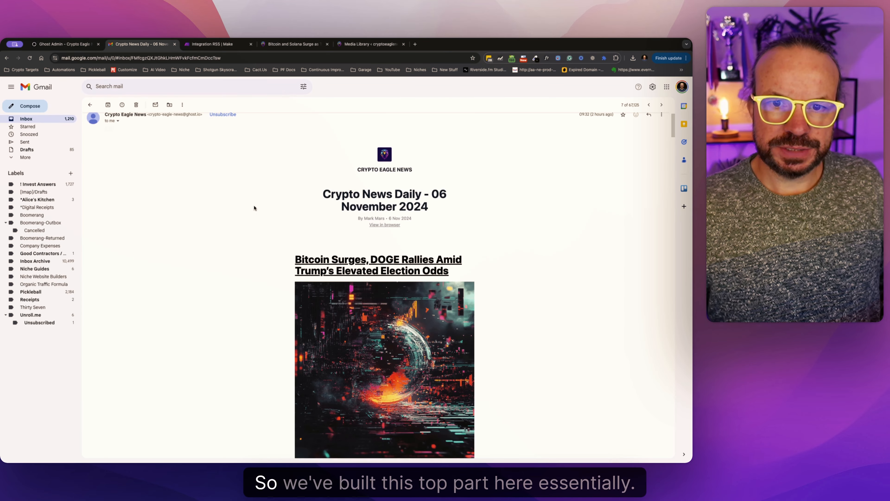
pyautogui.scroll(-15, 267, 281)
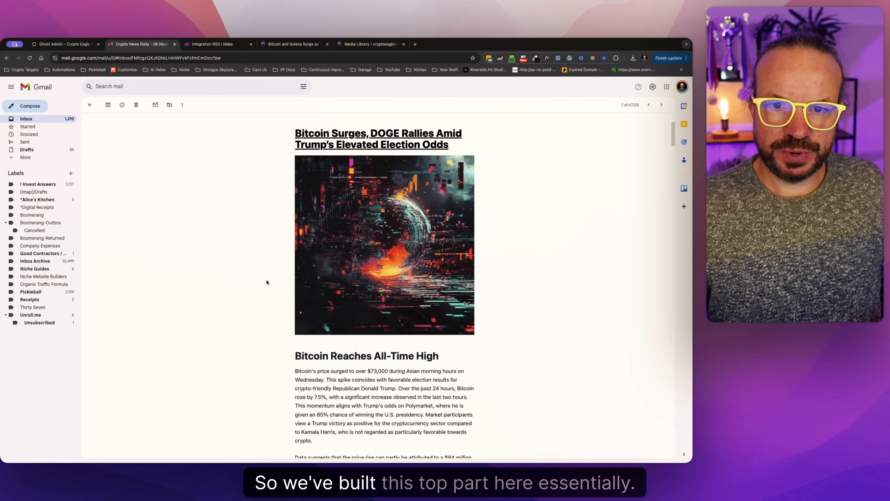
pyautogui.scroll(-20, 312, 305)
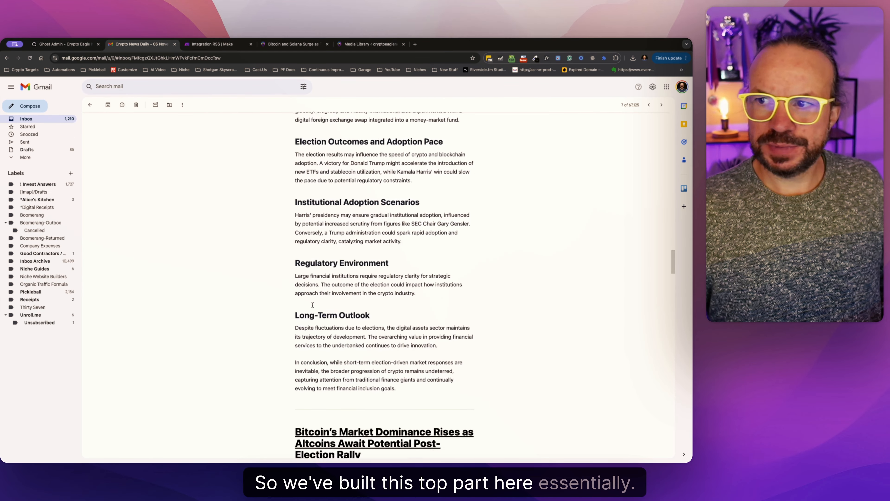
pyautogui.moveTo(276, 234)
pyautogui.mouseDown()
pyautogui.moveTo(469, 363)
pyautogui.moveTo(289, 223)
pyautogui.mouseUp()
pyautogui.click(481, 359)
pyautogui.click(290, 223)
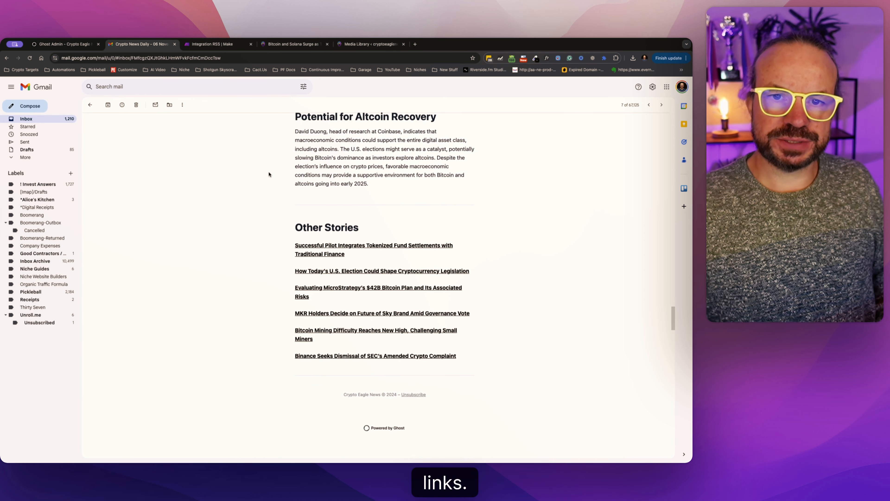
# Switch back to the Integration RSS scenario in Make and add a Retrieve RSS feed items module after the Text aggregator.
pyautogui.click(237, 49)
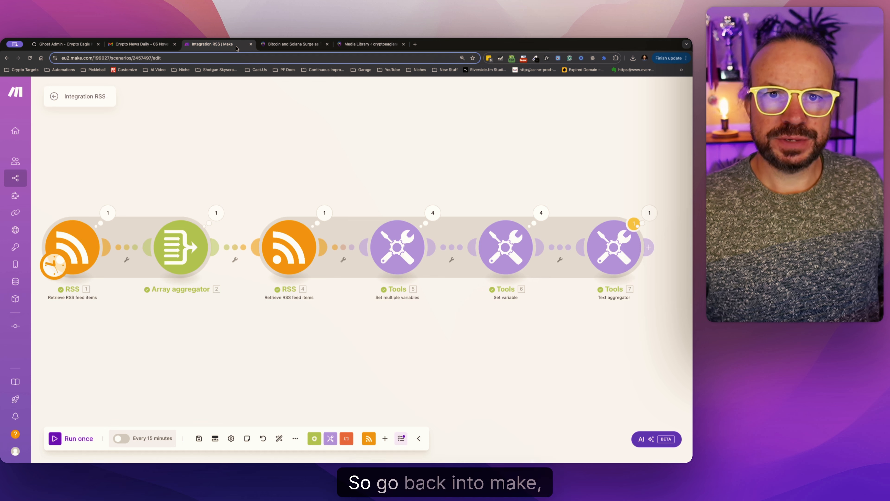
pyautogui.hscroll(5, 544, 277)
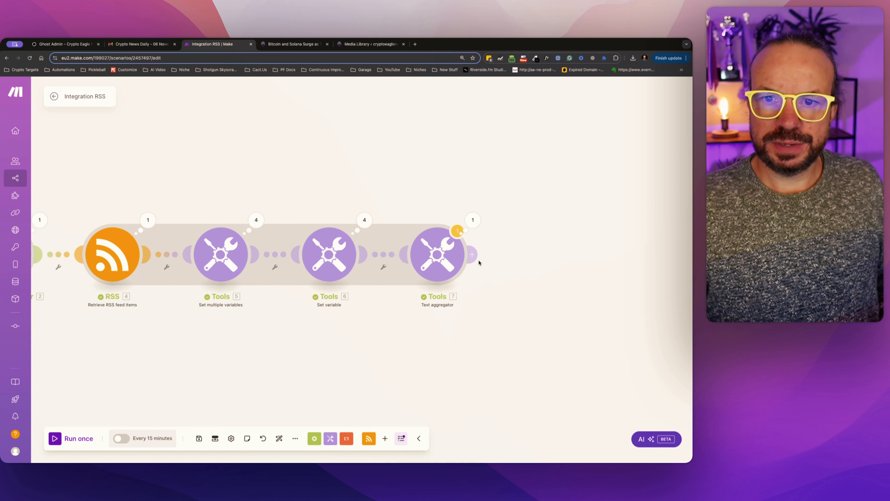
pyautogui.click(473, 256)
pyautogui.click(427, 185)
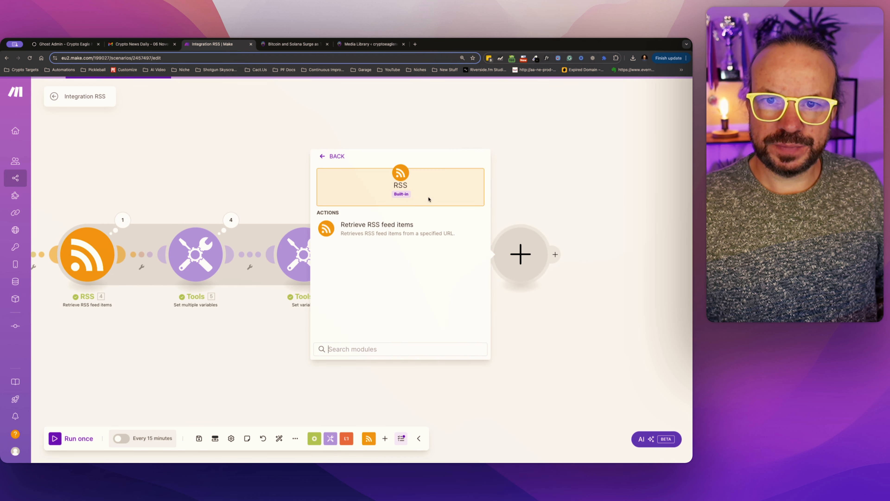
pyautogui.click(385, 227)
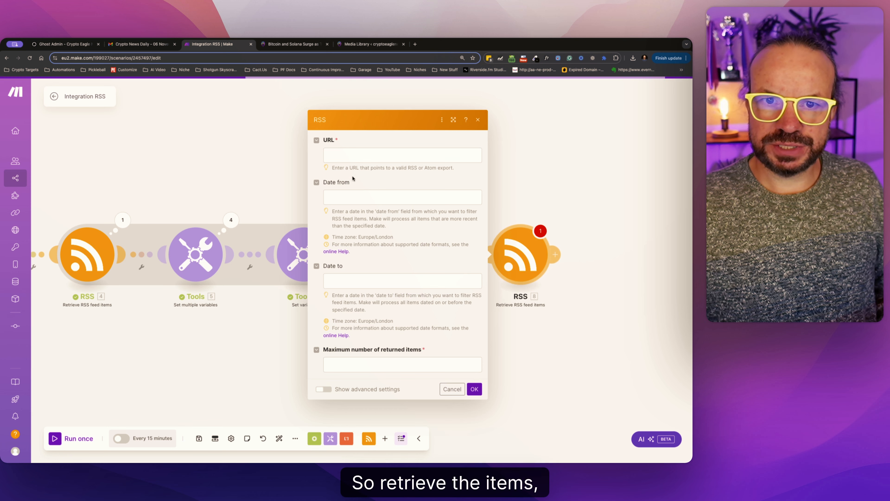
pyautogui.click(385, 155)
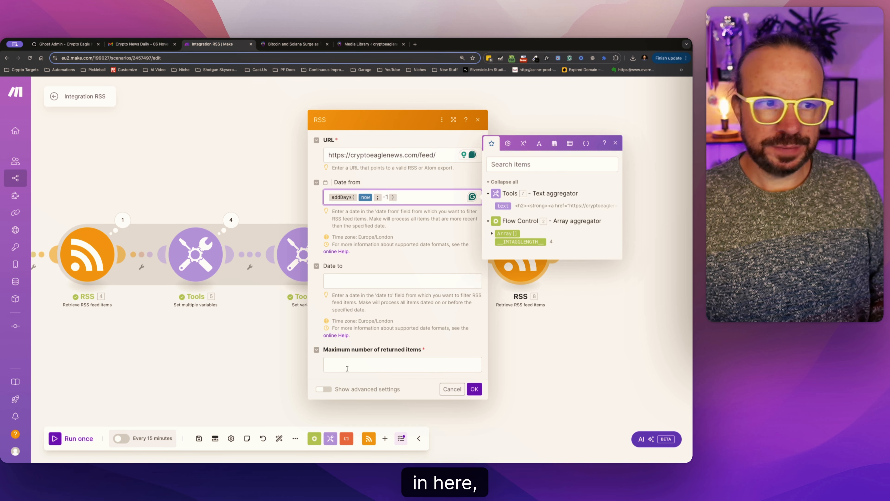
pyautogui.click(348, 366)
pyautogui.write('00')
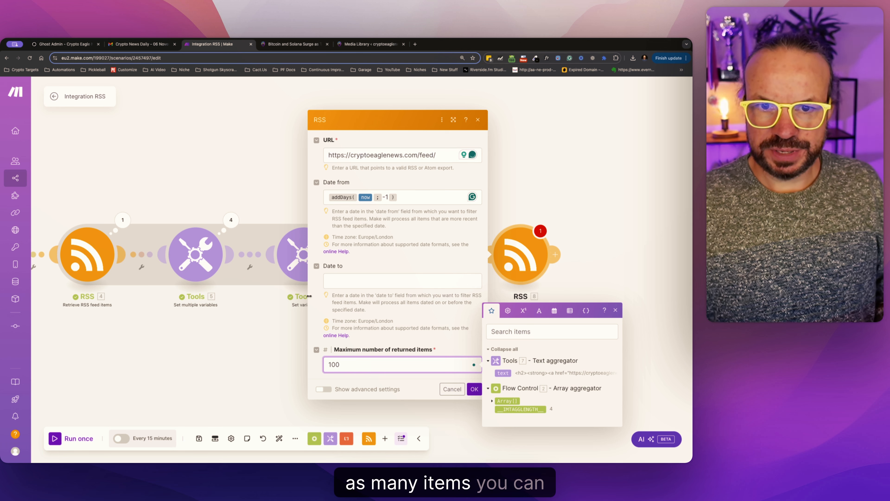
pyautogui.click(474, 389)
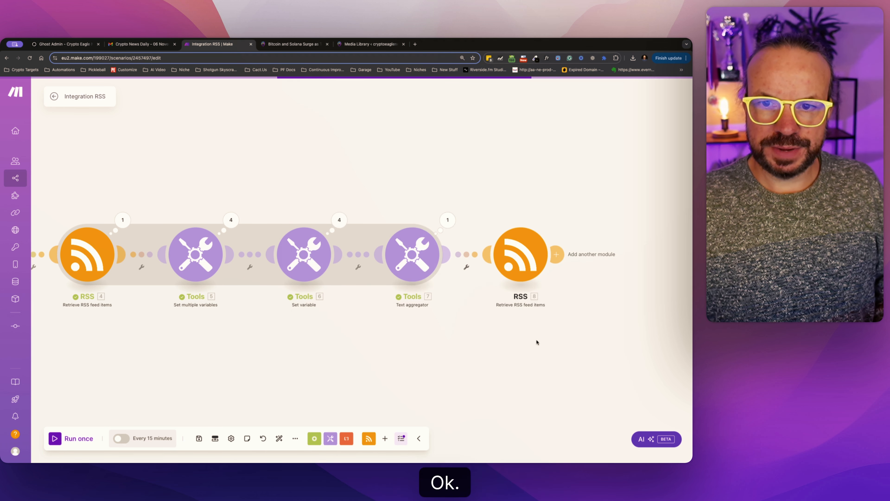
# Review the new RSS module's feed URL, date range and item limit.
pyautogui.click(482, 271)
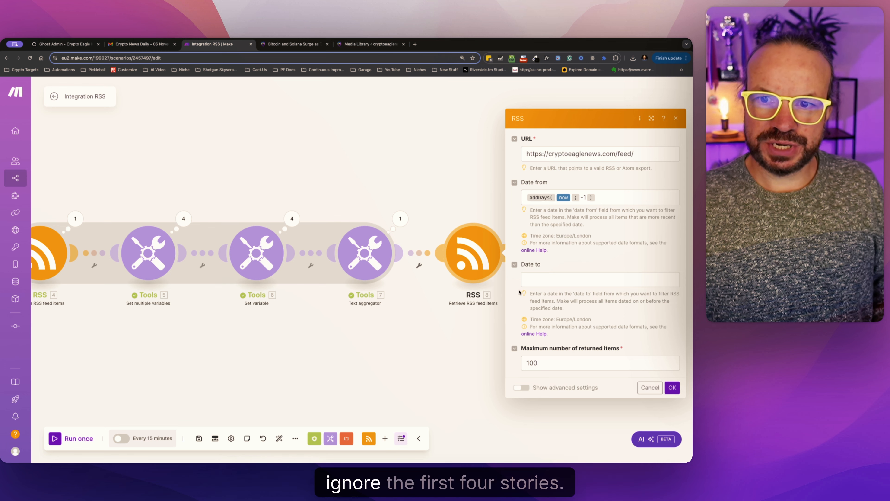
pyautogui.click(285, 329)
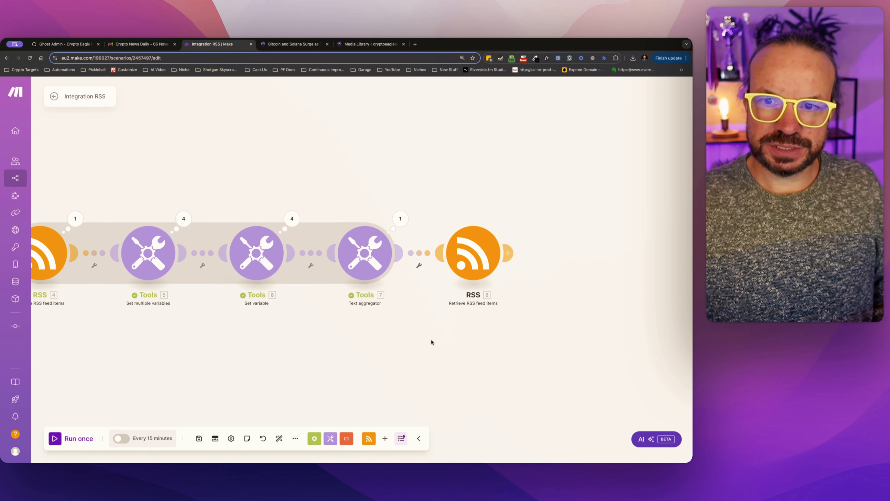
pyautogui.click(480, 257)
pyautogui.click(471, 328)
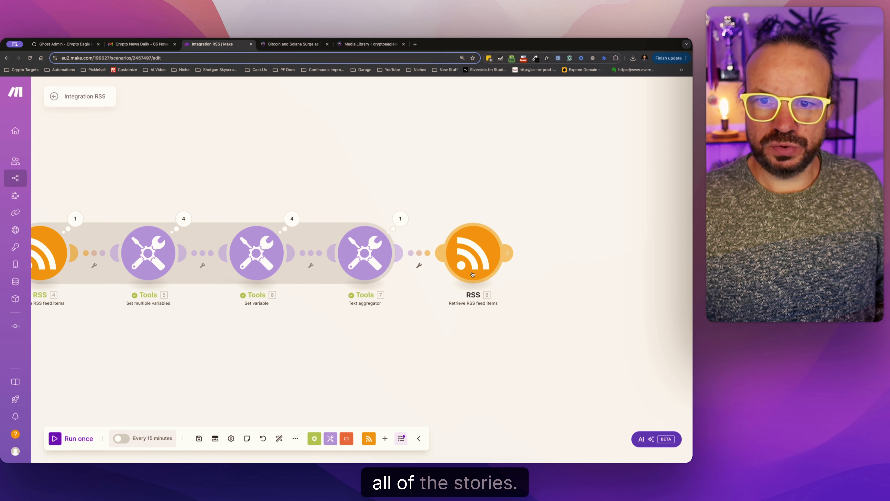
pyautogui.click(472, 273)
pyautogui.click(432, 372)
# Create a filter between the first Retrieve RSS feed items module after the Array aggregator and Set multiple variables, labelled CountStories.
pyautogui.moveTo(501, 325); pyautogui.dragTo(425, 324)
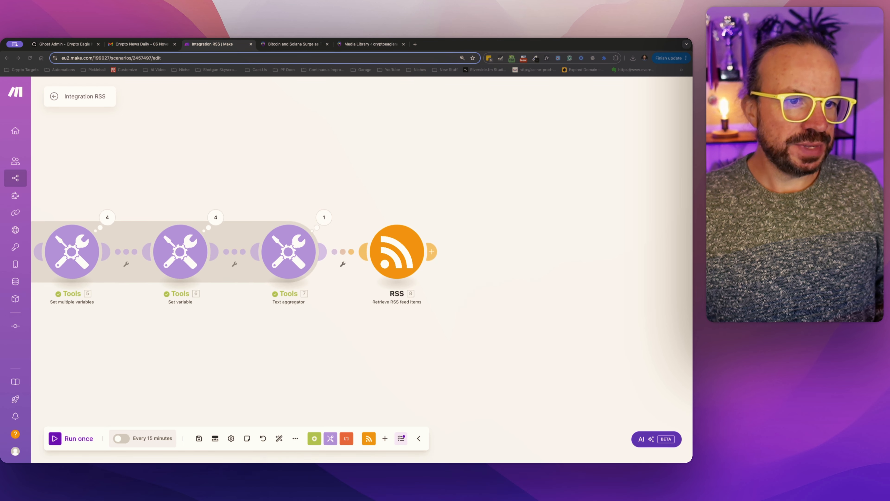
pyautogui.moveTo(45, 341); pyautogui.dragTo(1, 337)
pyautogui.moveTo(201, 335); pyautogui.dragTo(459, 328)
pyautogui.moveTo(310, 326); pyautogui.dragTo(411, 326)
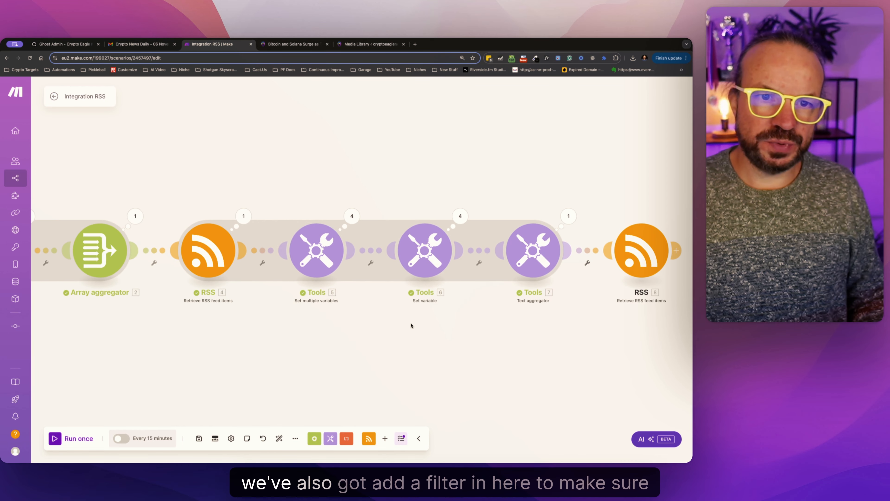
pyautogui.click(262, 252)
pyautogui.click(304, 219)
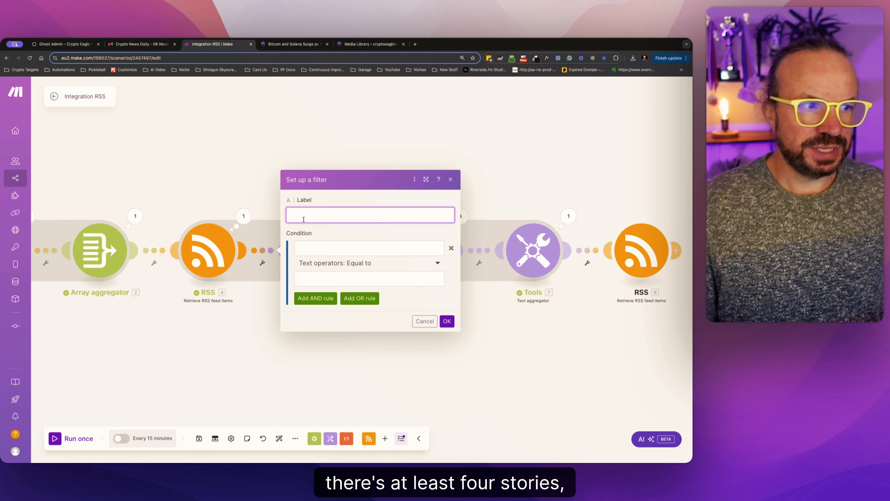
pyautogui.write('Count')
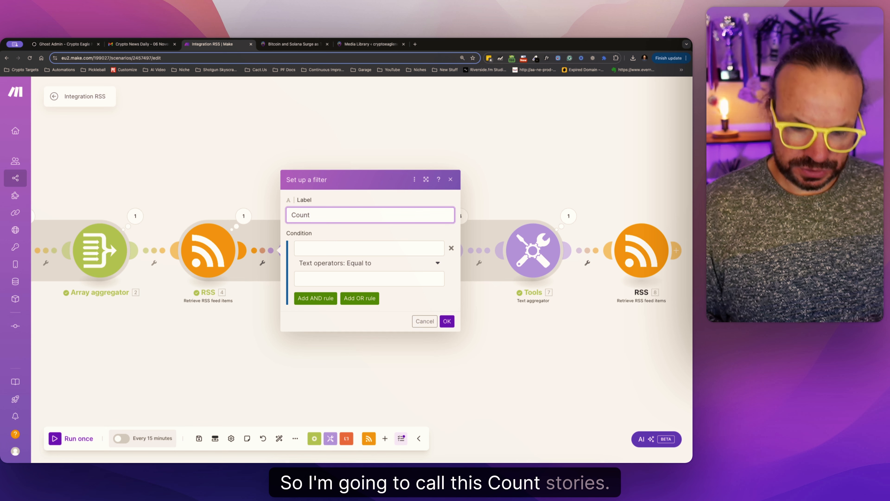
pyautogui.write('Stories')
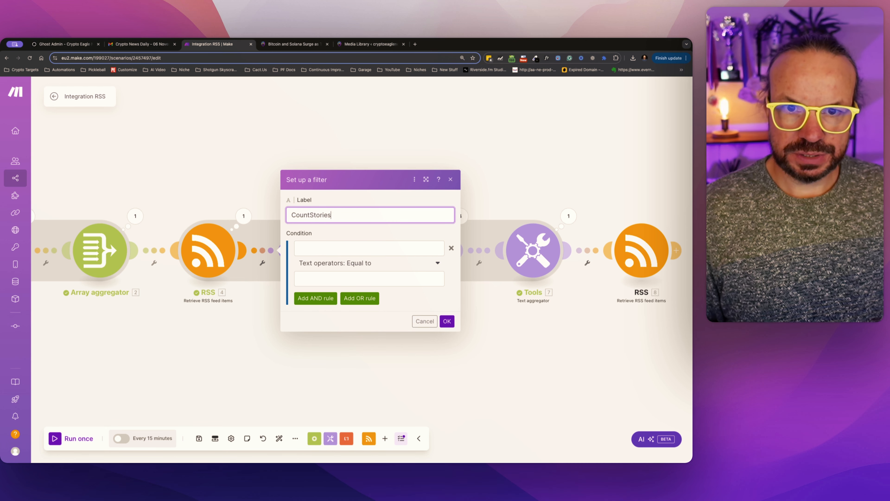
# Set the filter condition to the Array aggregator's __IMTAGGLENGTH__ numerically equal to 4, and confirm the filter.
pyautogui.click(334, 247)
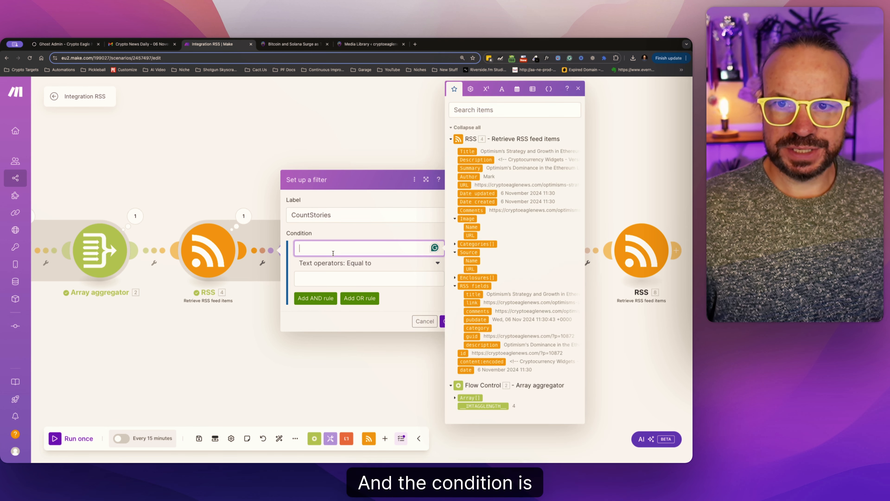
pyautogui.click(482, 406)
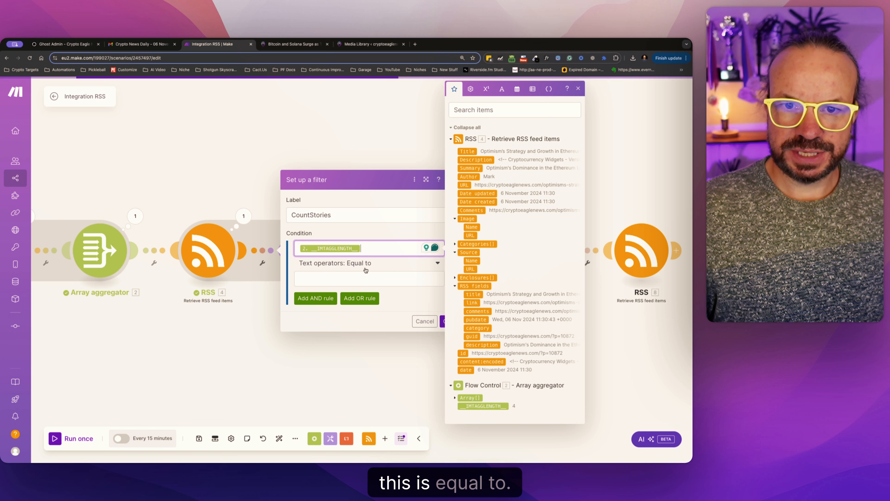
pyautogui.click(354, 262)
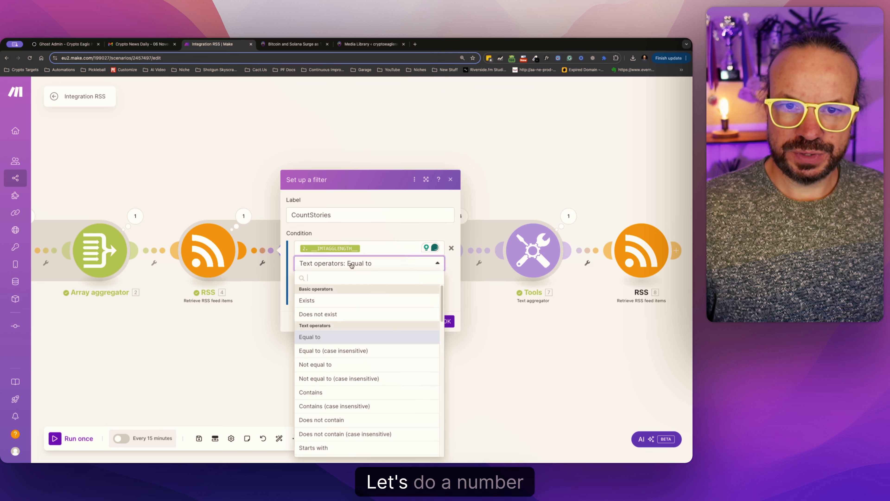
pyautogui.scroll(-5, 337, 374)
pyautogui.click(326, 431)
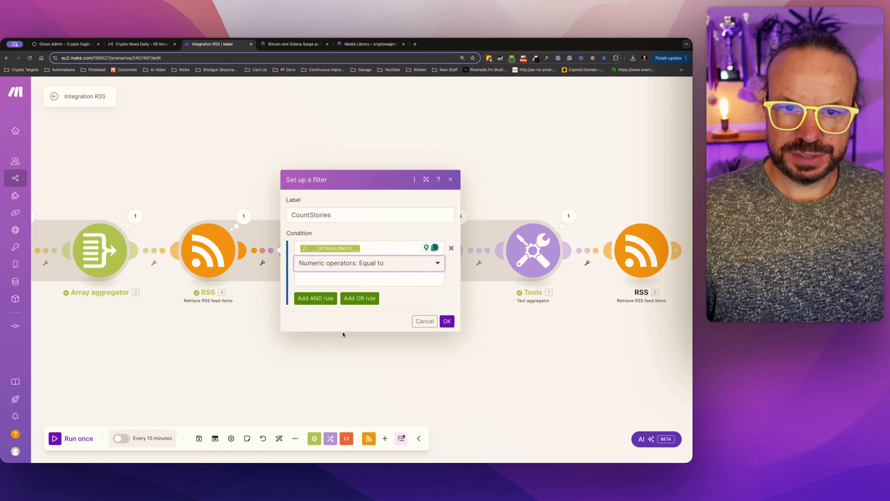
pyautogui.click(332, 279)
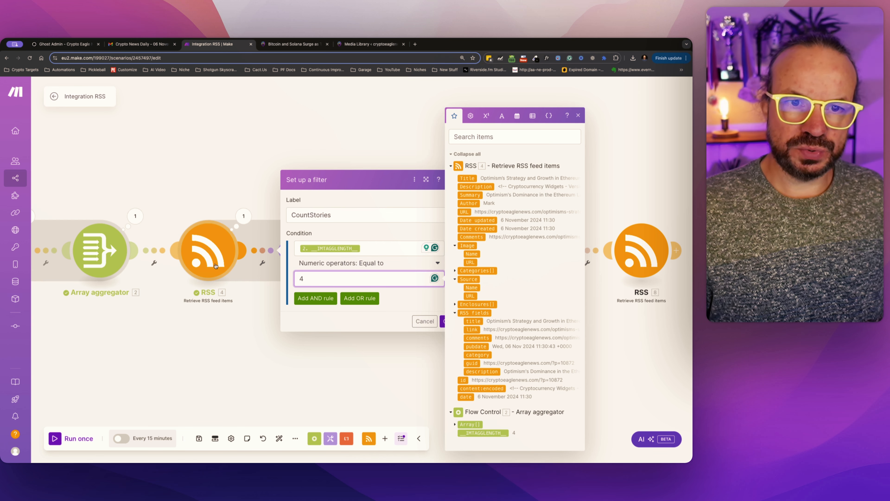
pyautogui.click(393, 305)
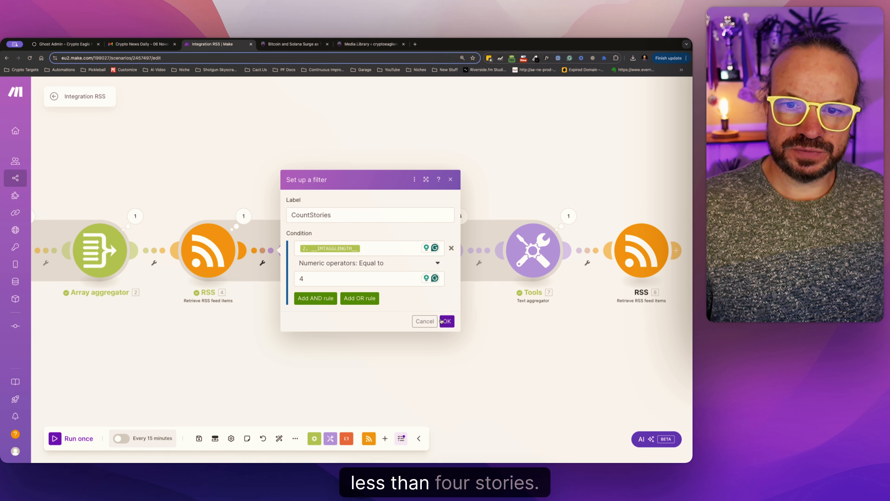
pyautogui.click(332, 279)
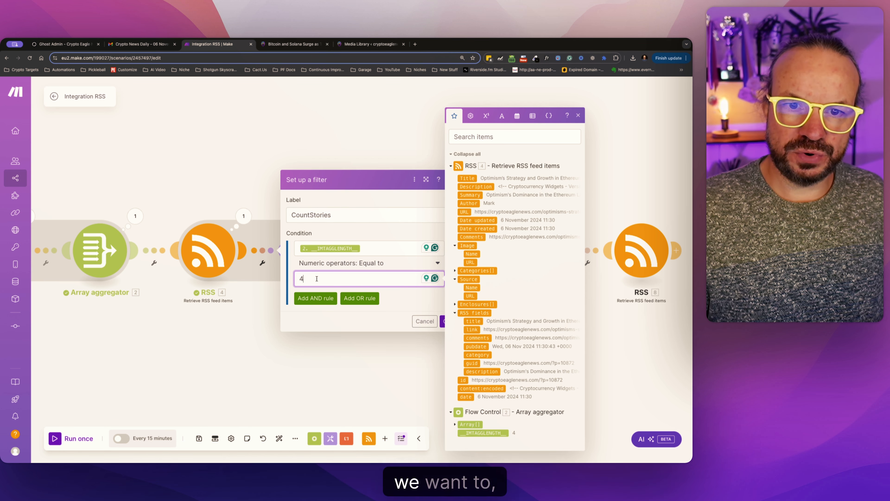
pyautogui.click(442, 322)
# Add a Tools Set multiple variables module after the last RSS module and create its first variable item.
pyautogui.moveTo(666, 333); pyautogui.dragTo(324, 323)
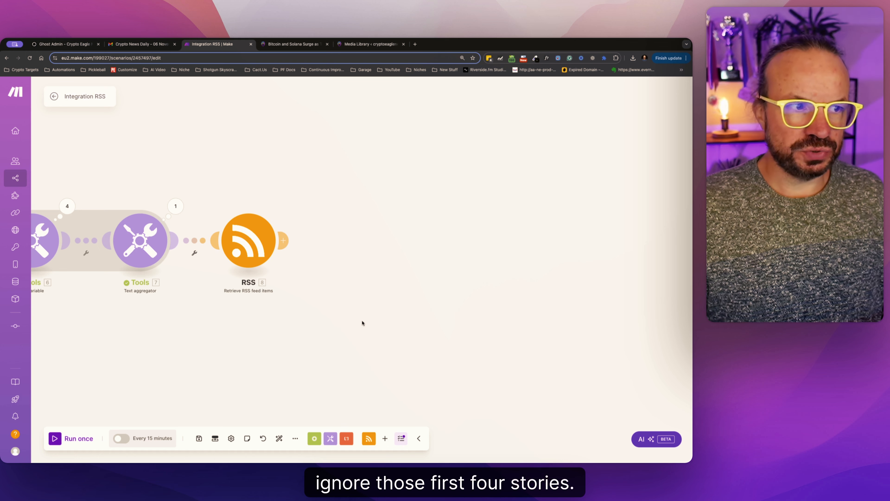
pyautogui.click(285, 242)
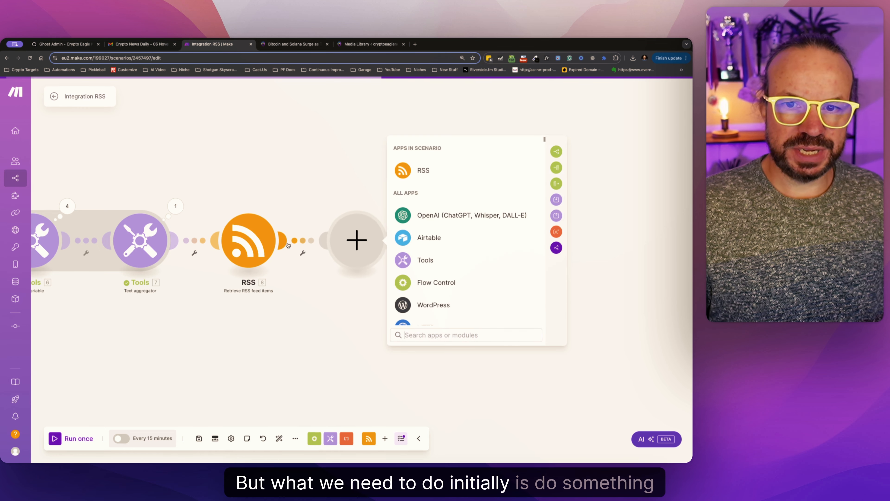
pyautogui.click(425, 260)
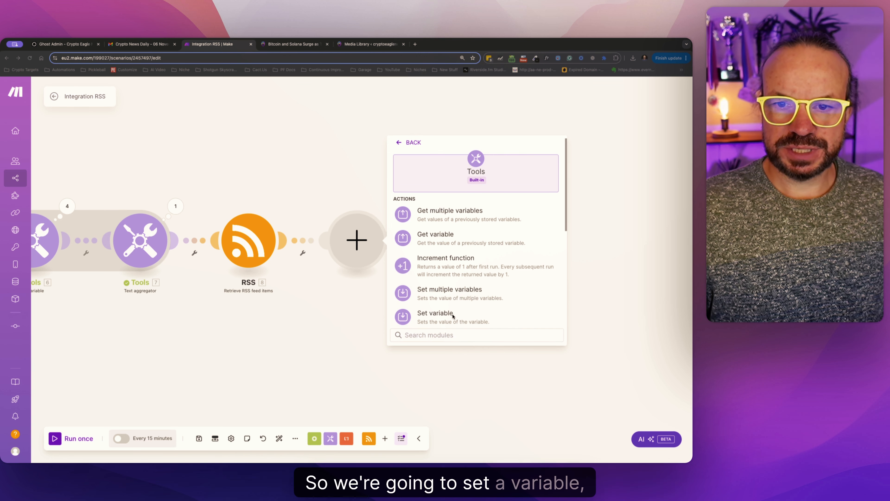
pyautogui.click(442, 292)
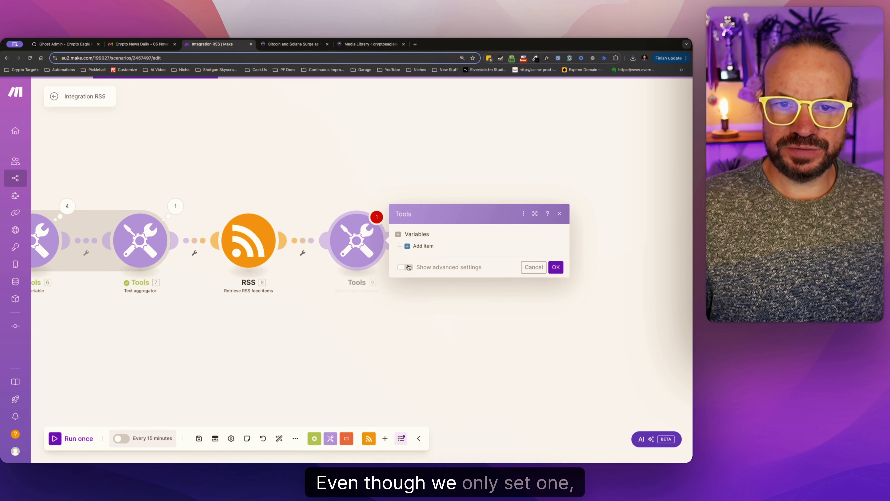
pyautogui.click(421, 245)
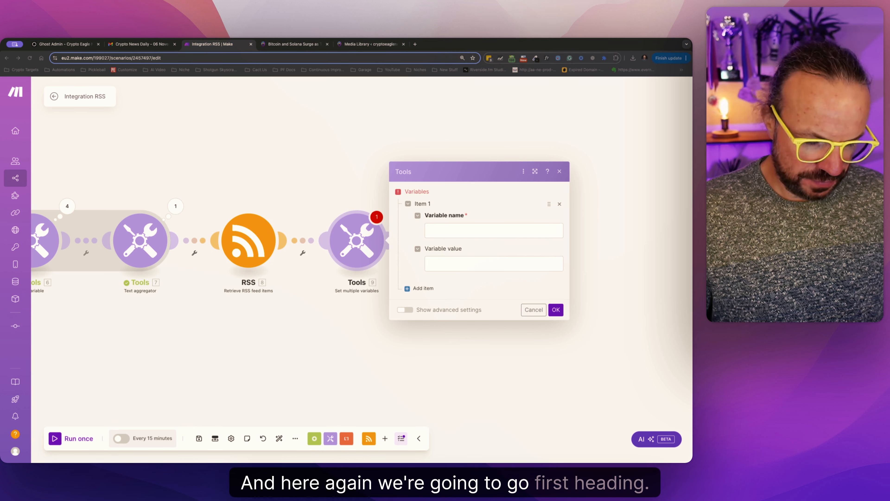
# Name the variable FirstHeading, set its value to indexOf(8. Description; <h) using the last RSS module's Description, and confirm.
pyautogui.click(479, 230)
pyautogui.write('FirstHeading')
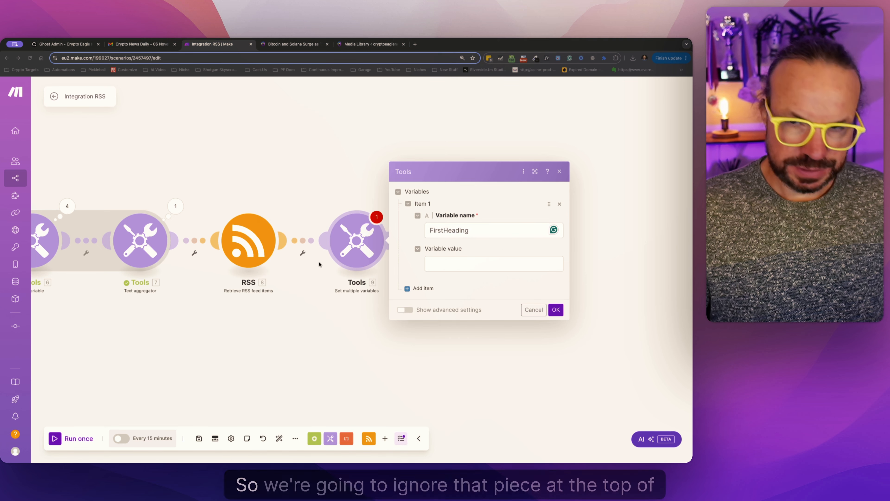
pyautogui.click(490, 263)
pyautogui.write('indexOf(6.description; <h)')
pyautogui.click(505, 268)
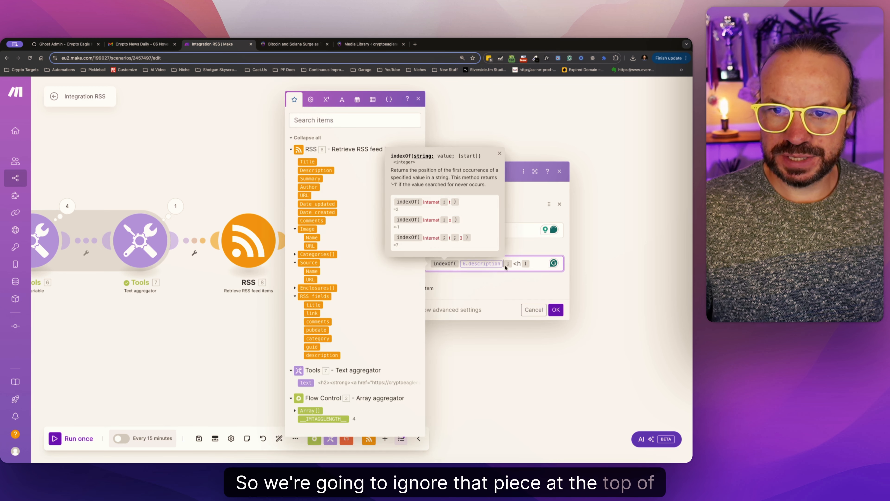
pyautogui.press('BackSpace')
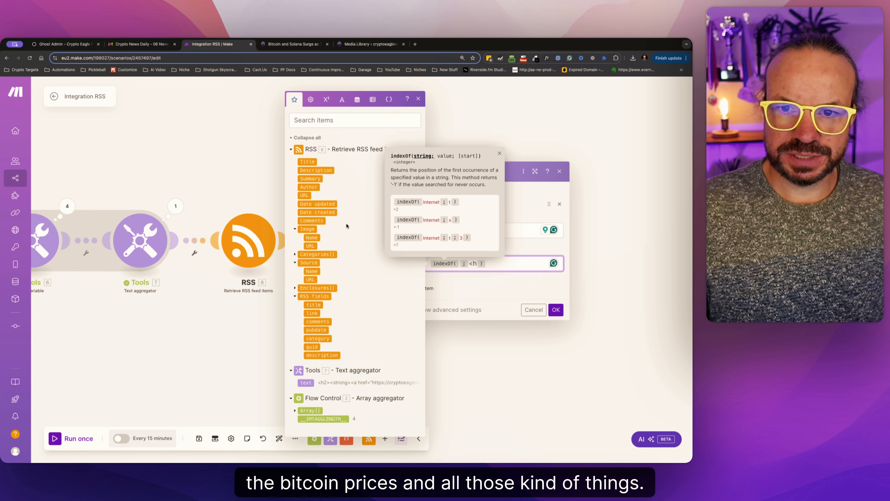
pyautogui.click(321, 173)
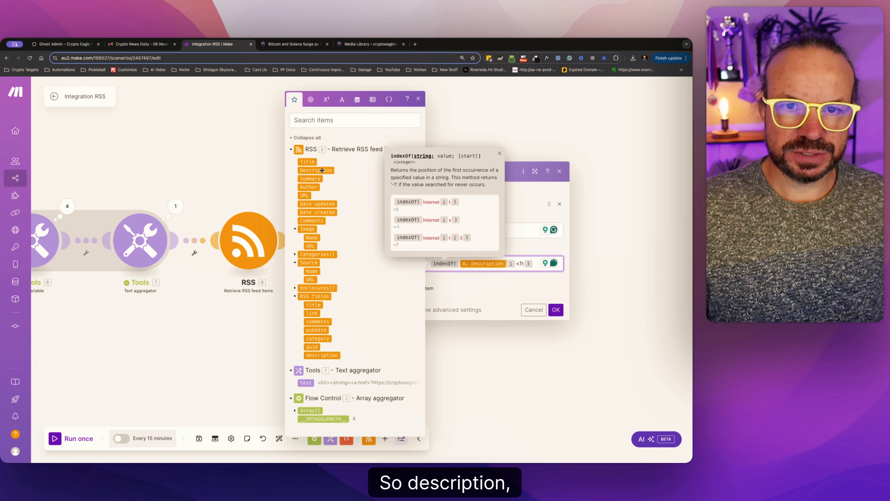
pyautogui.click(556, 309)
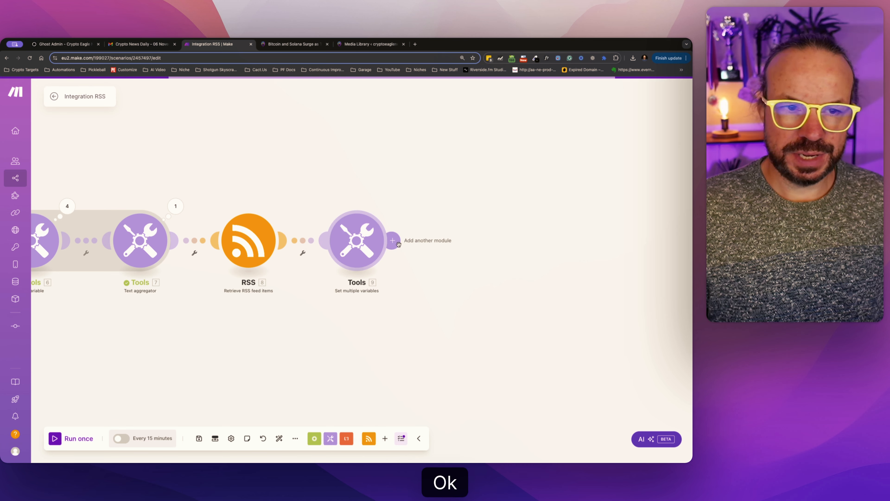
# Add a Tools Set variable module after the last Set multiple variables module and name its variable Content.
pyautogui.click(426, 241)
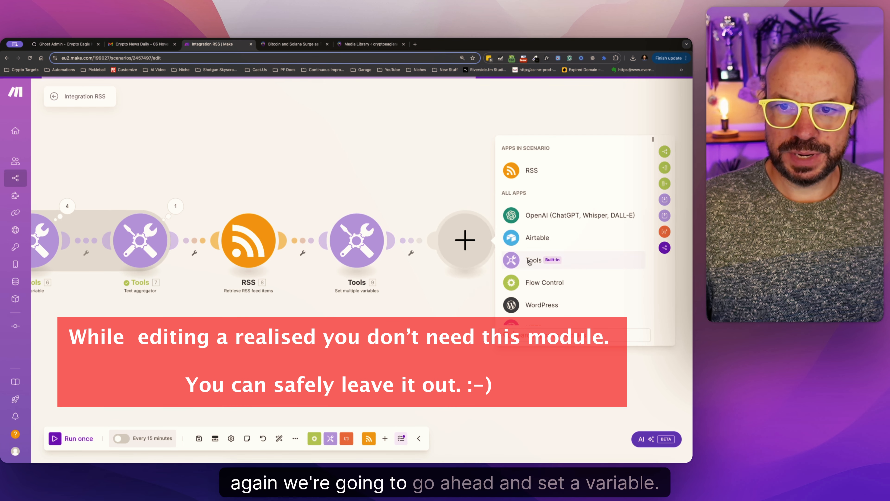
pyautogui.click(546, 258)
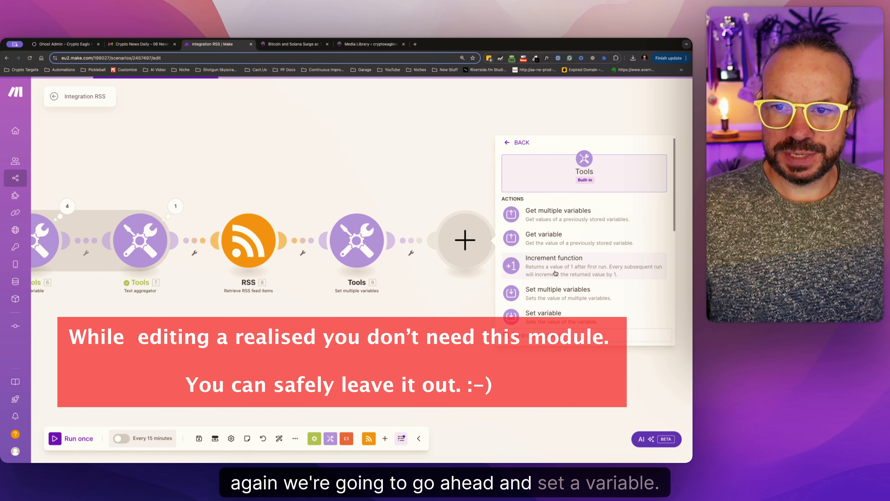
pyautogui.click(561, 310)
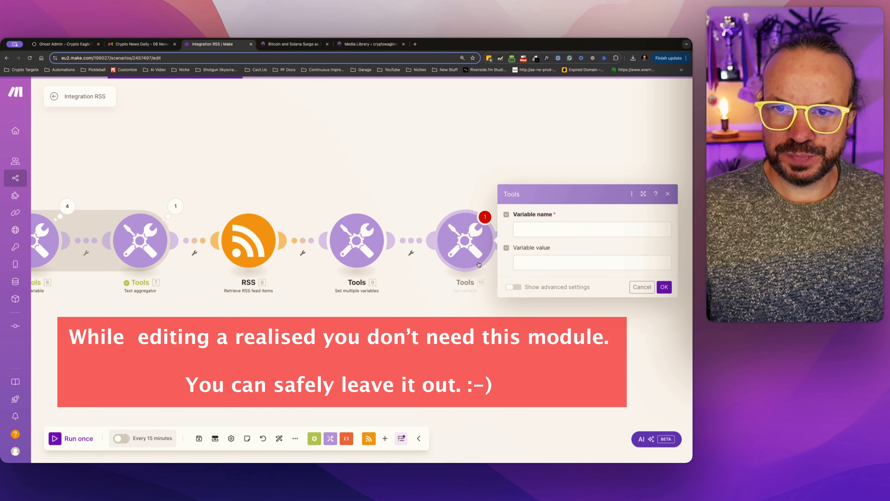
pyautogui.click(535, 229)
pyautogui.write('Content')
pyautogui.press('Escape')
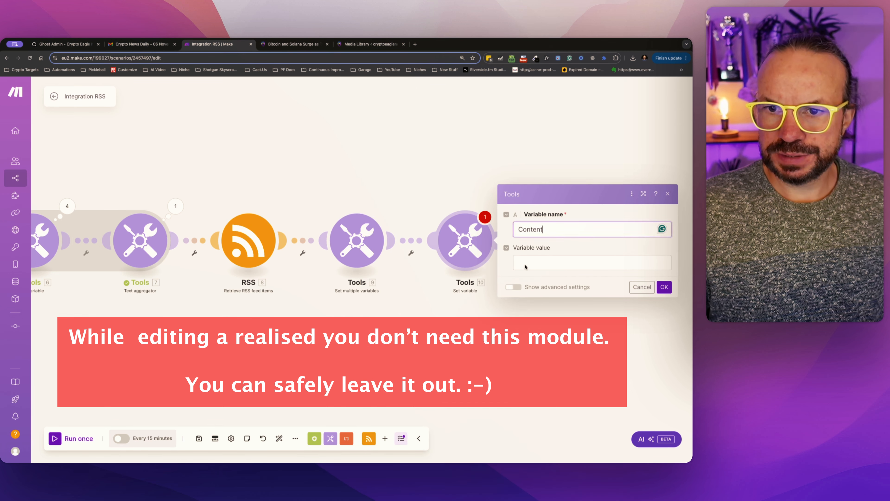
# Set the Content value to substring(8. Description; 9. FirstHeading - 1; length(8. Description)), replacing the pasted formula's old references, and confirm the module.
pyautogui.click(596, 263)
pyautogui.hotkey('ctrl', 'v')
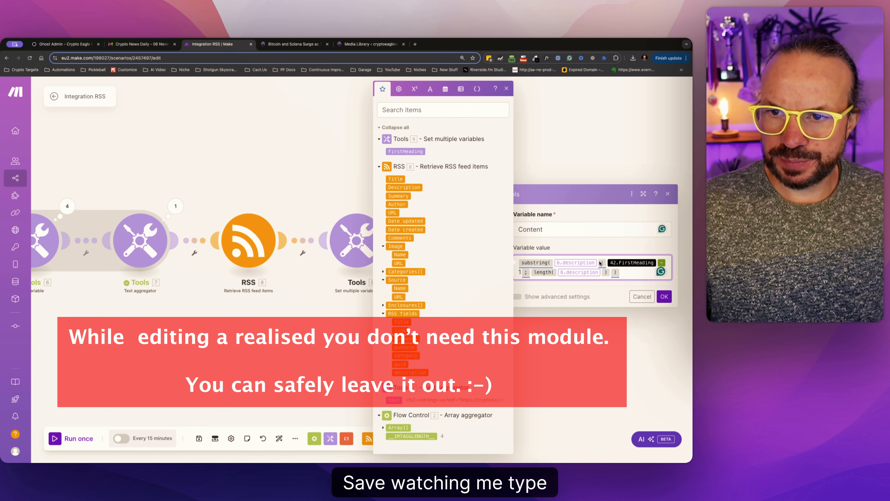
pyautogui.click(597, 259)
pyautogui.press('BackSpace')
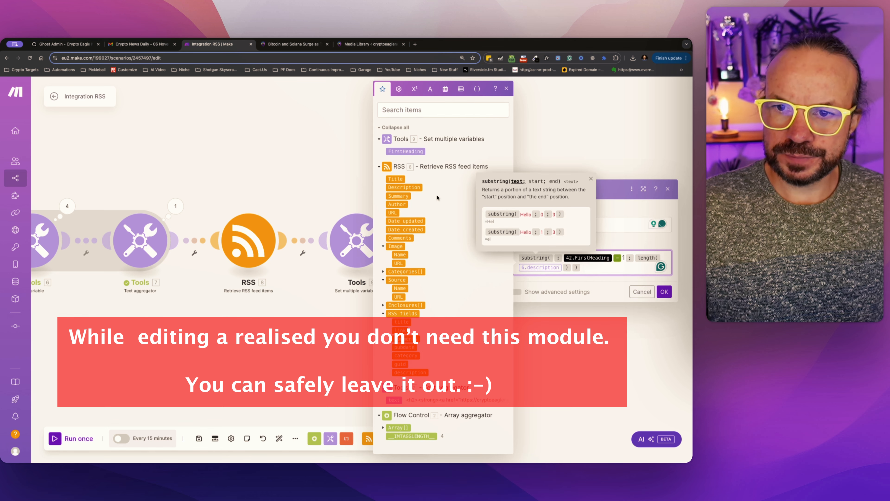
pyautogui.click(420, 188)
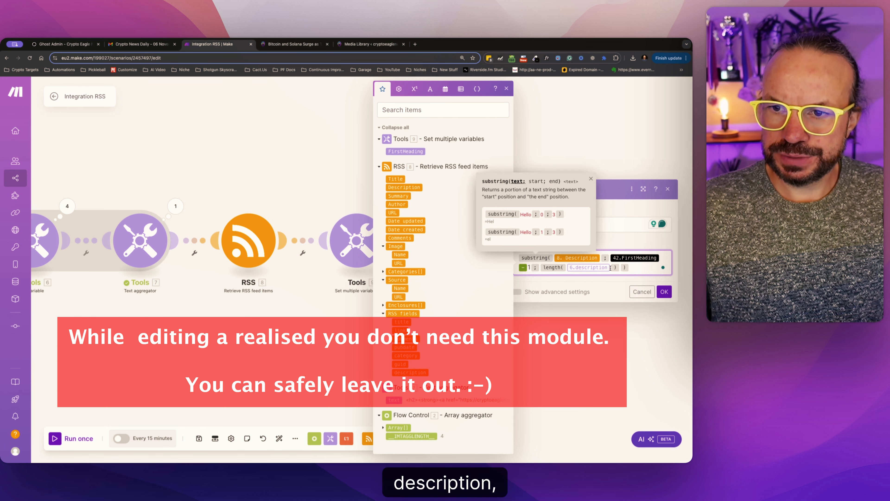
pyautogui.click(610, 268)
pyautogui.press('BackSpace')
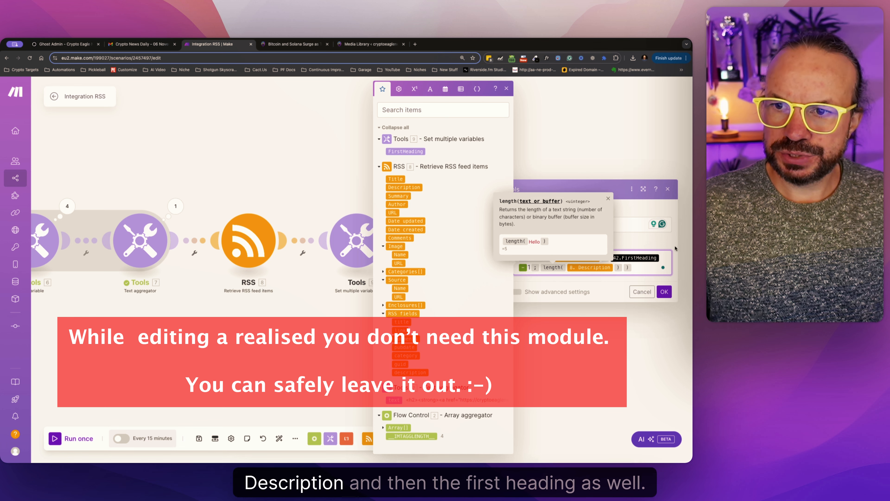
pyautogui.click(420, 188)
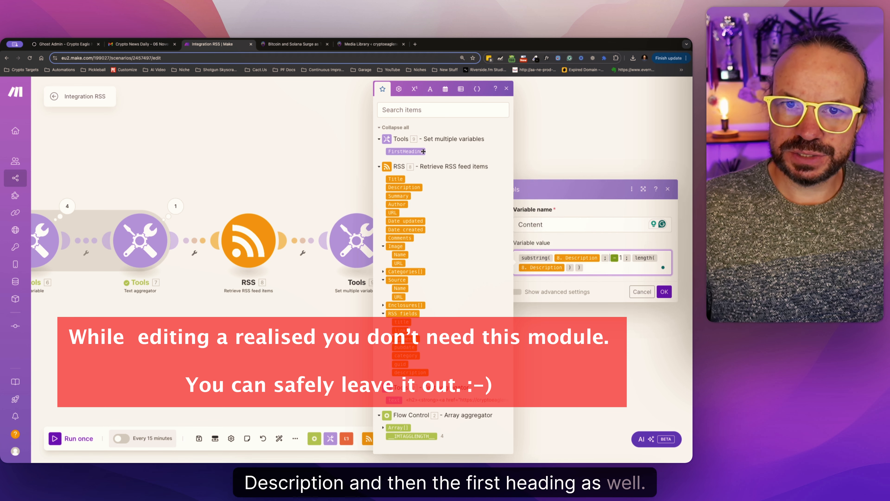
pyautogui.click(405, 151)
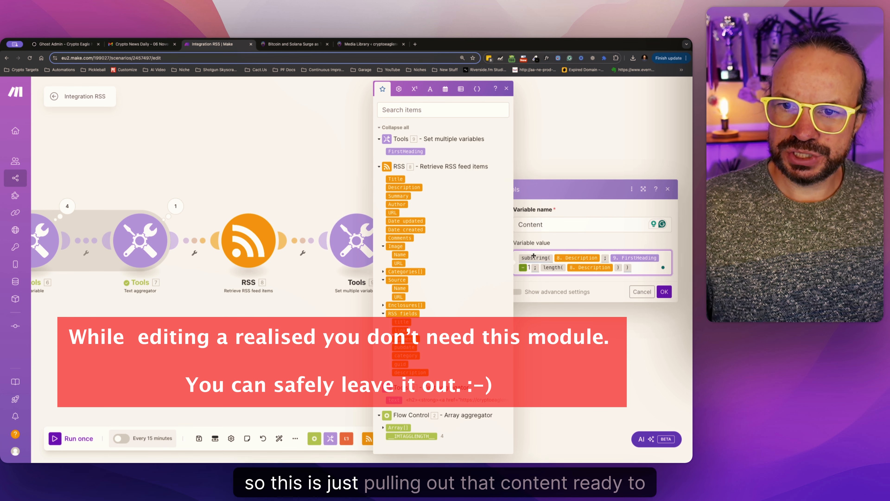
pyautogui.click(665, 294)
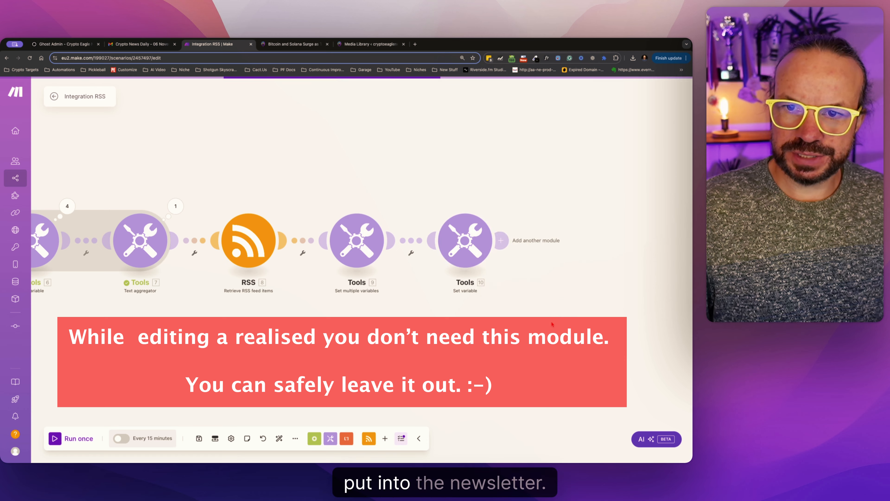
# Add a Tools Increment function module, attach it after the Set variable module, and open its settings.
pyautogui.moveTo(551, 321); pyautogui.dragTo(475, 321)
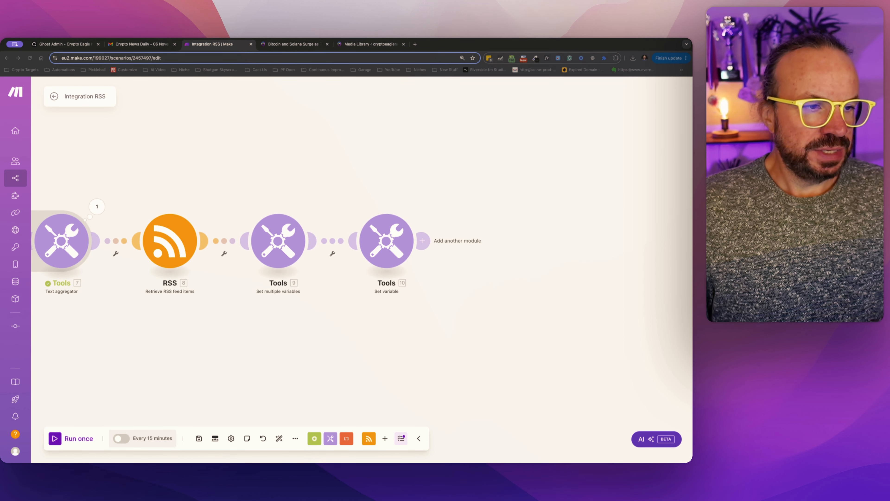
pyautogui.click(330, 438)
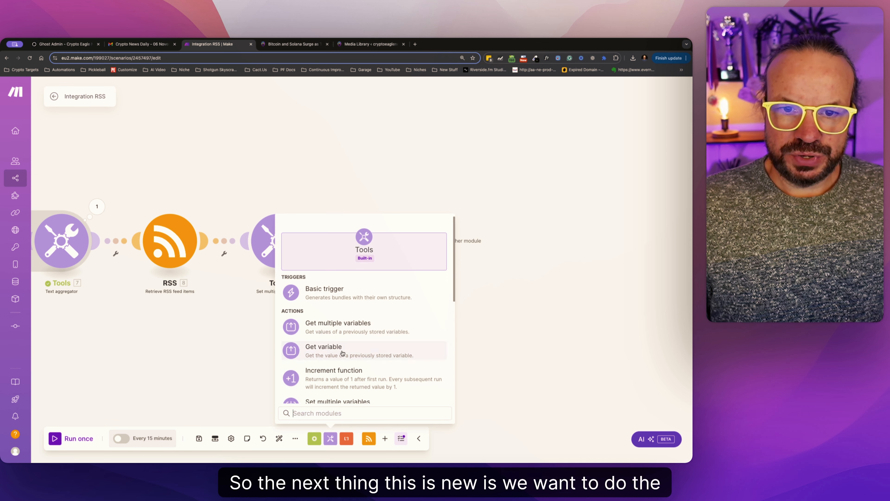
pyautogui.scroll(-2, 343, 353)
pyautogui.click(345, 352)
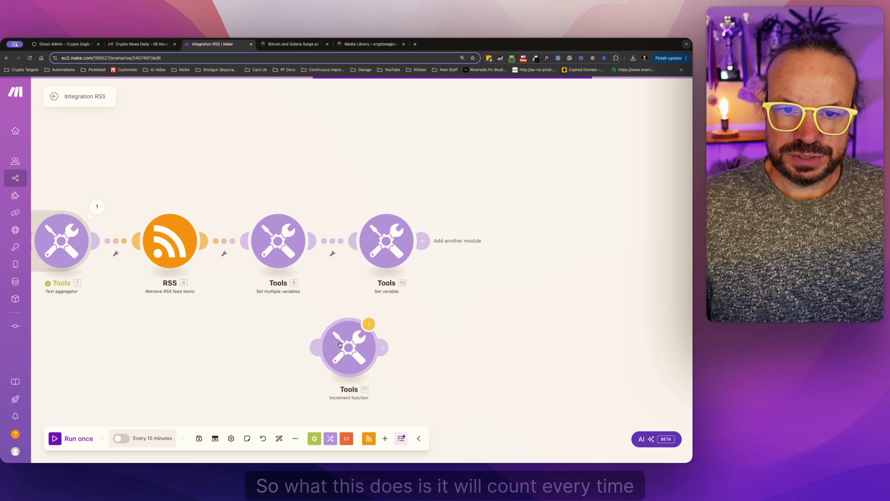
pyautogui.moveTo(340, 344); pyautogui.dragTo(476, 238)
pyautogui.click(483, 240)
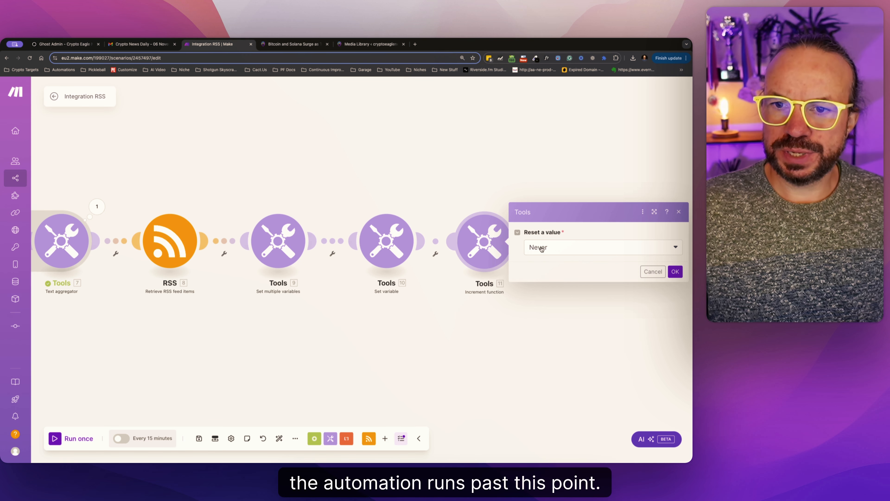
# Examine the Reset a value options of the Increment function module.
pyautogui.click(564, 248)
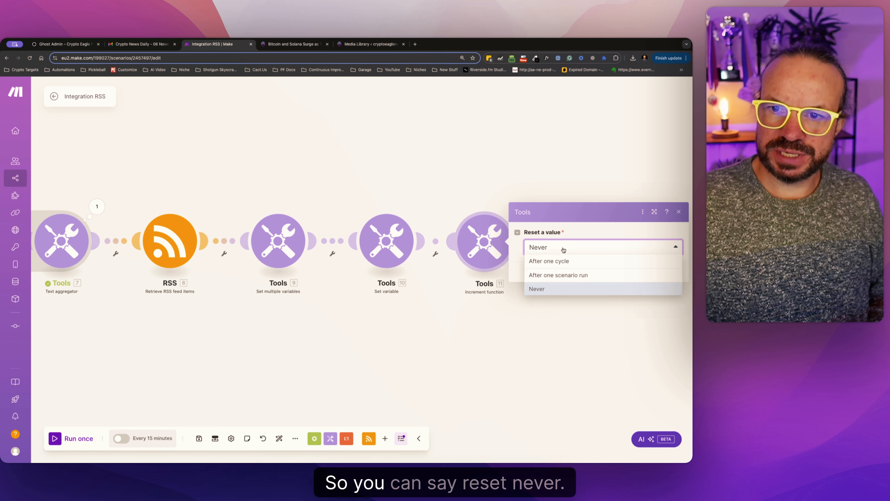
pyautogui.click(563, 248)
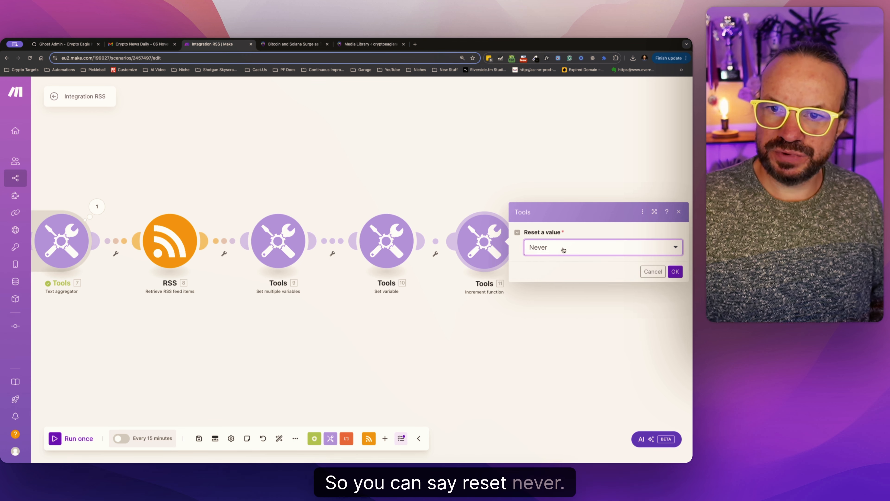
pyautogui.click(547, 246)
pyautogui.click(546, 247)
pyautogui.click(546, 247)
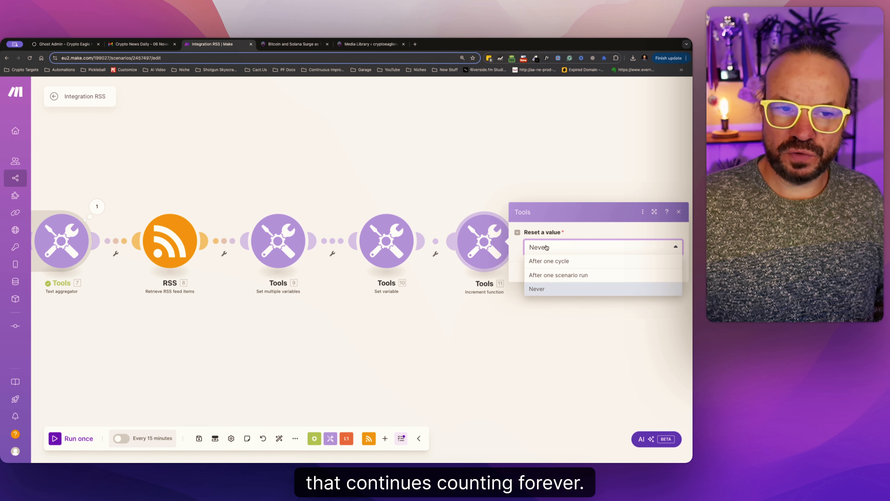
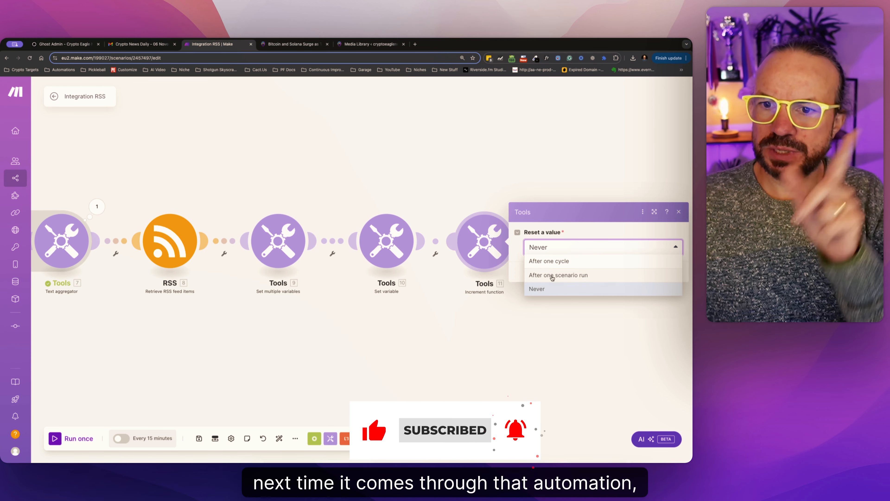
# Set the Increment function to reset after one scenario run, and attach a Tools Text aggregator module after it.
pyautogui.click(552, 275)
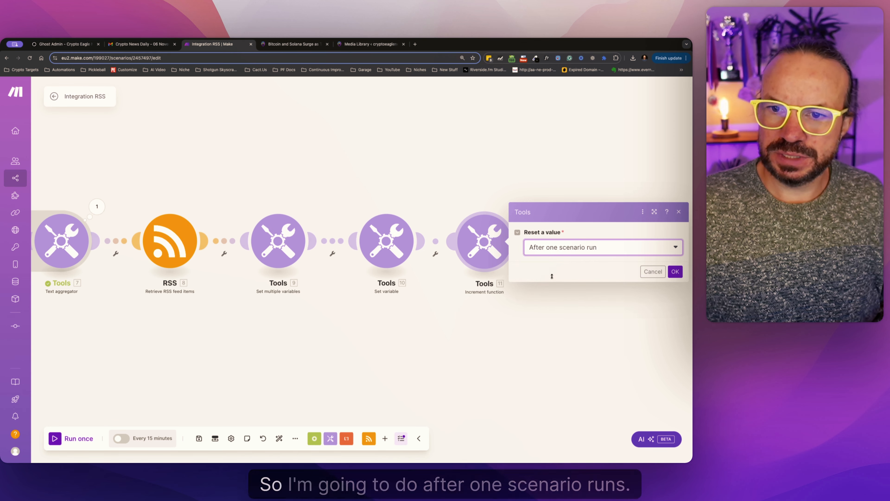
pyautogui.click(675, 271)
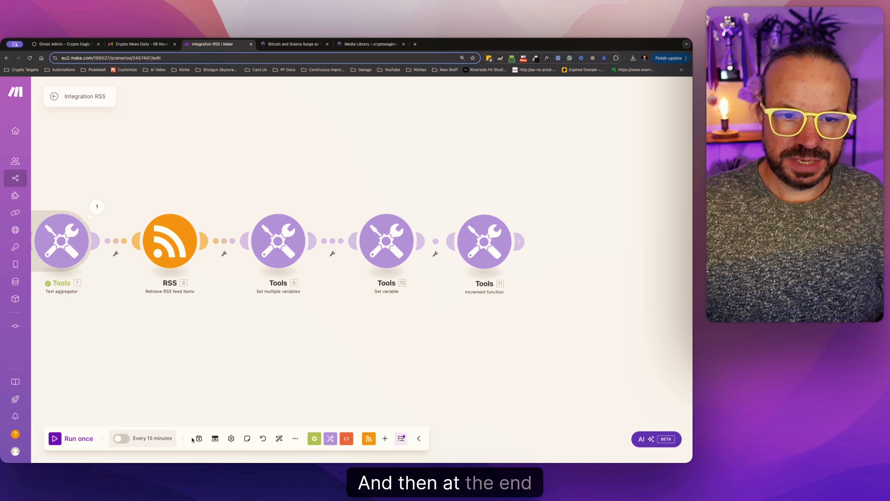
pyautogui.click(330, 437)
pyautogui.scroll(-5, 362, 363)
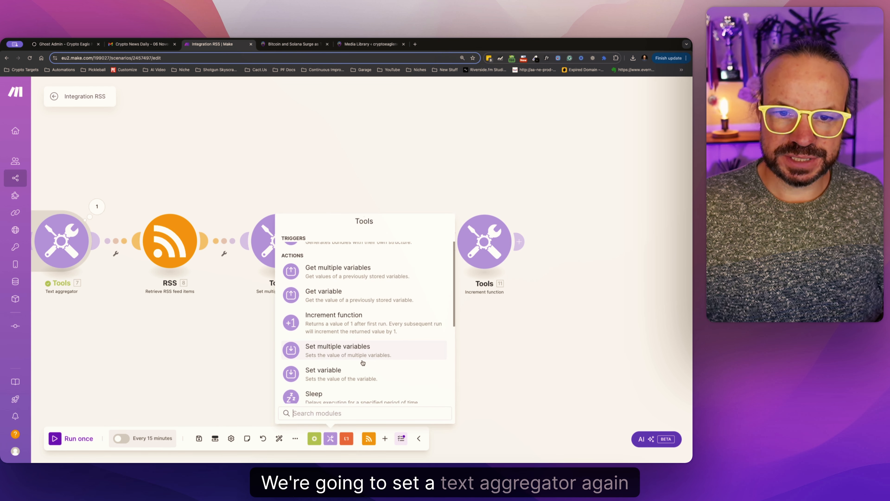
pyautogui.click(351, 380)
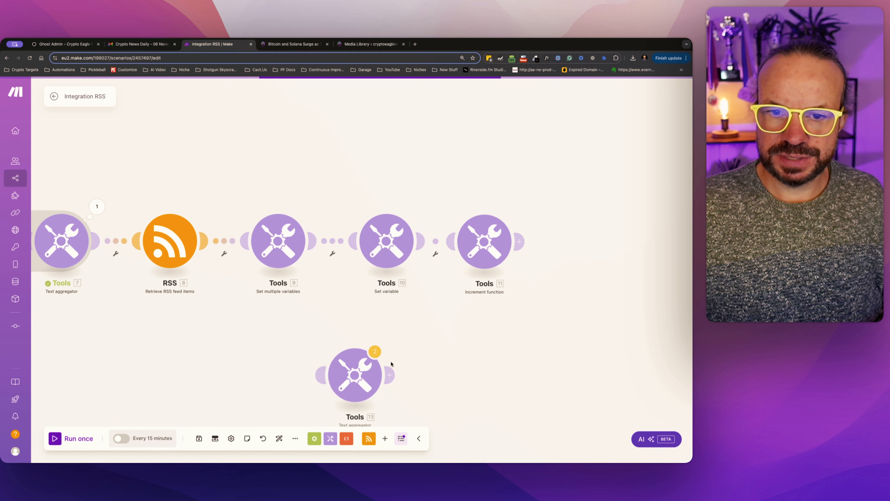
pyautogui.moveTo(353, 372); pyautogui.dragTo(584, 240)
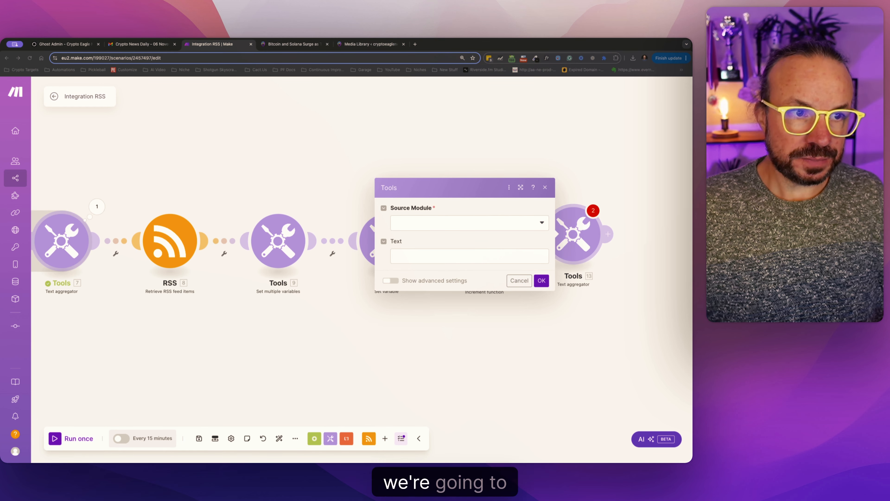
# Set the aggregator's source module to RSS - Retrieve RSS feed items [8] and paste the bold HTML link template as its text.
pyautogui.click(420, 220)
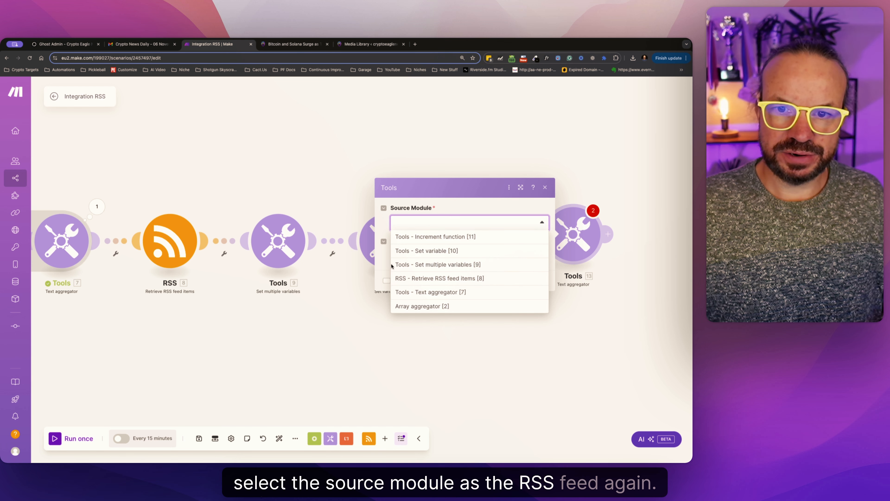
pyautogui.click(457, 278)
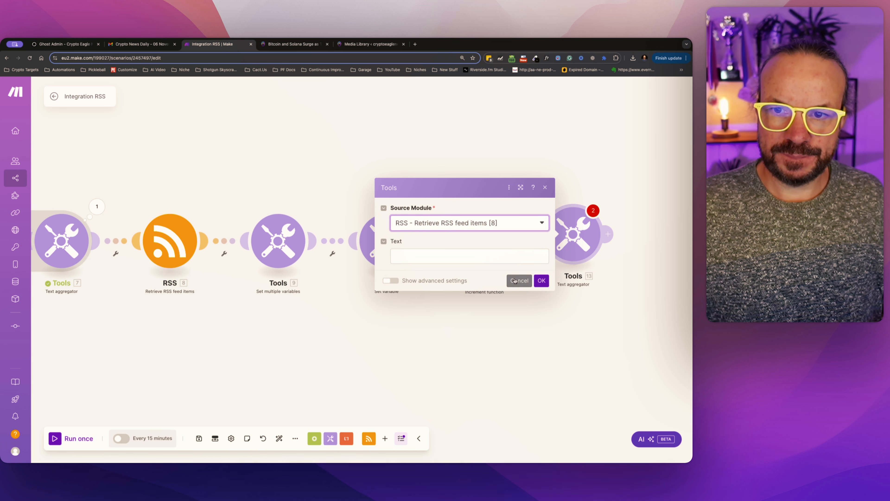
pyautogui.click(459, 260)
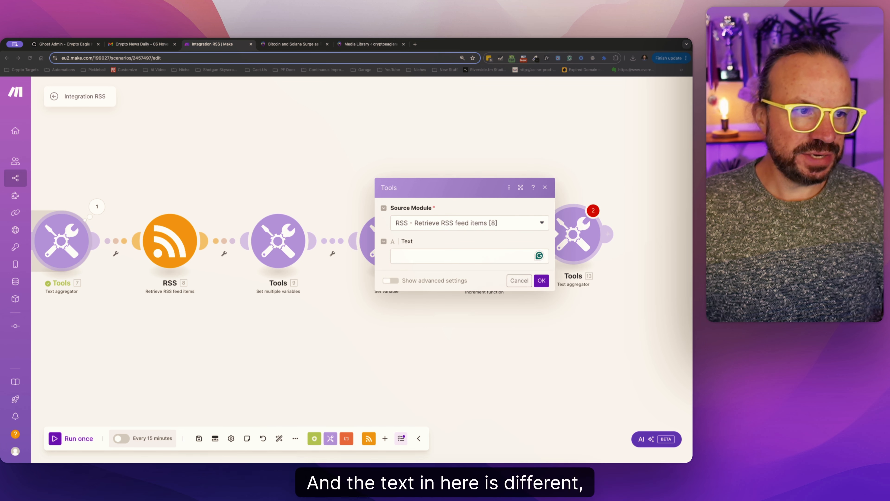
pyautogui.click(476, 256)
pyautogui.write('<p><strong><a href="6.url" target="_blank">6.title</a></strong></p>')
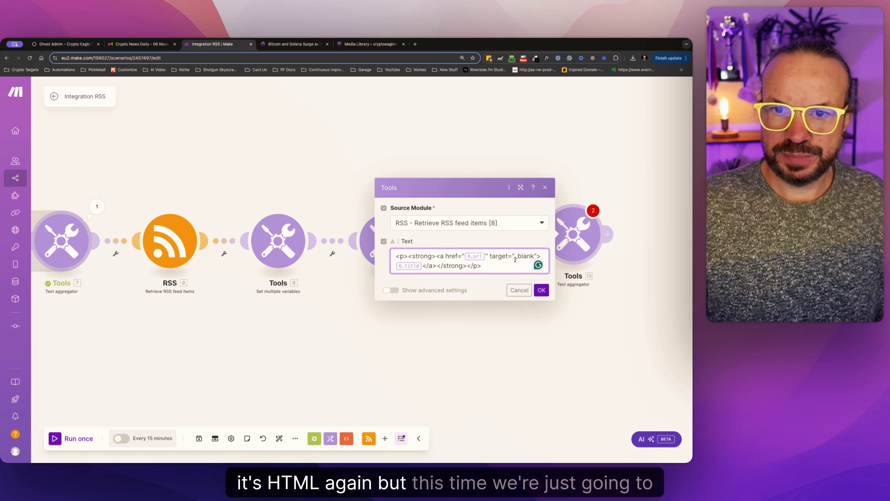
# Replace the pasted template's link address and title references with 8. URL and 8. Title, and confirm the module.
pyautogui.click(486, 256)
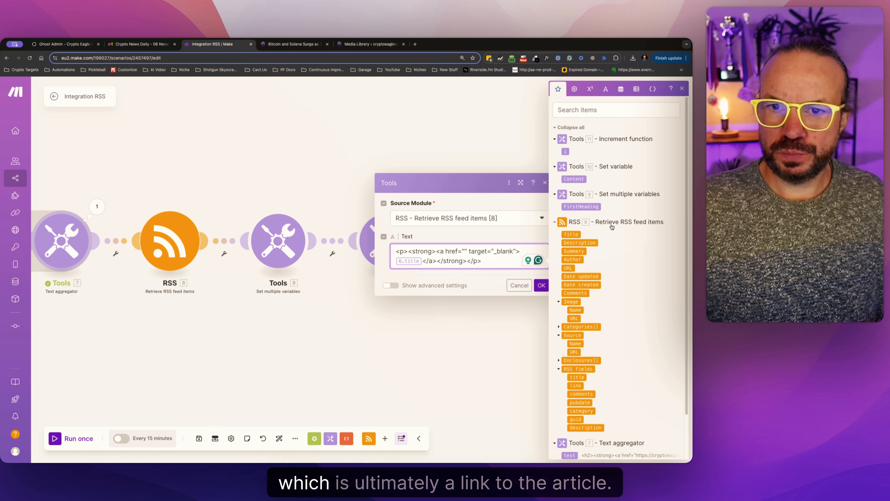
pyautogui.click(567, 267)
pyautogui.click(423, 260)
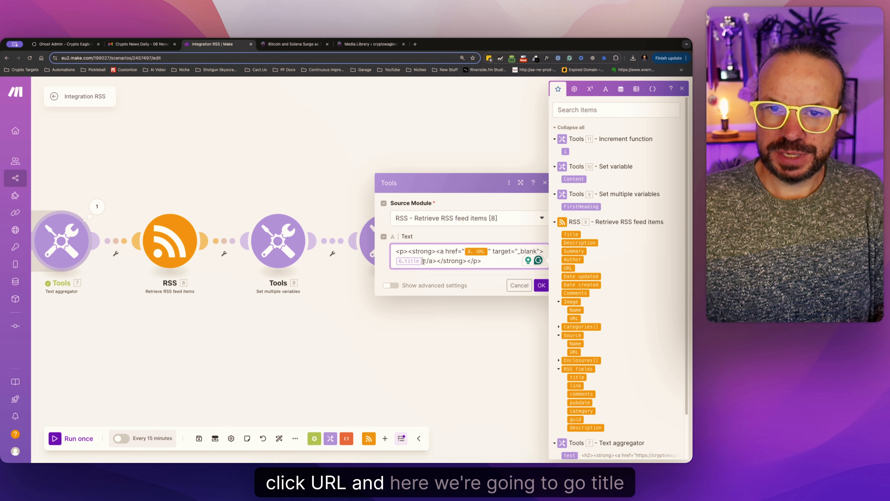
pyautogui.press('BackSpace')
pyautogui.click(571, 234)
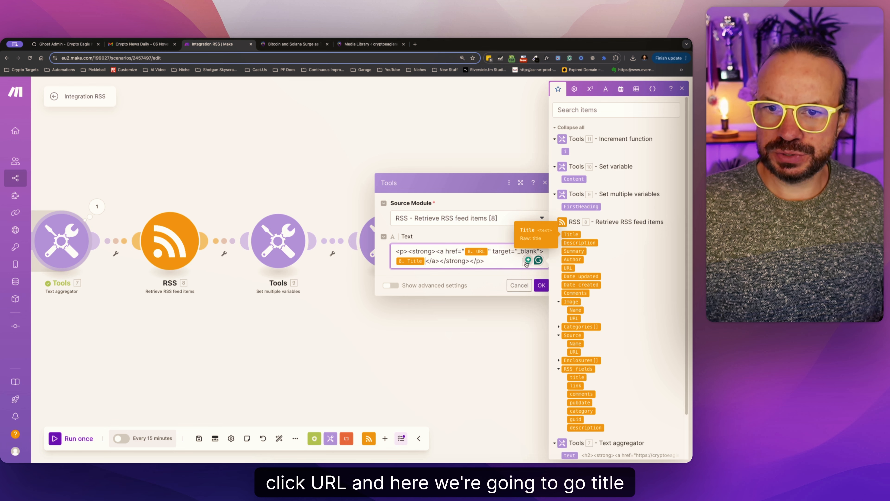
pyautogui.click(541, 285)
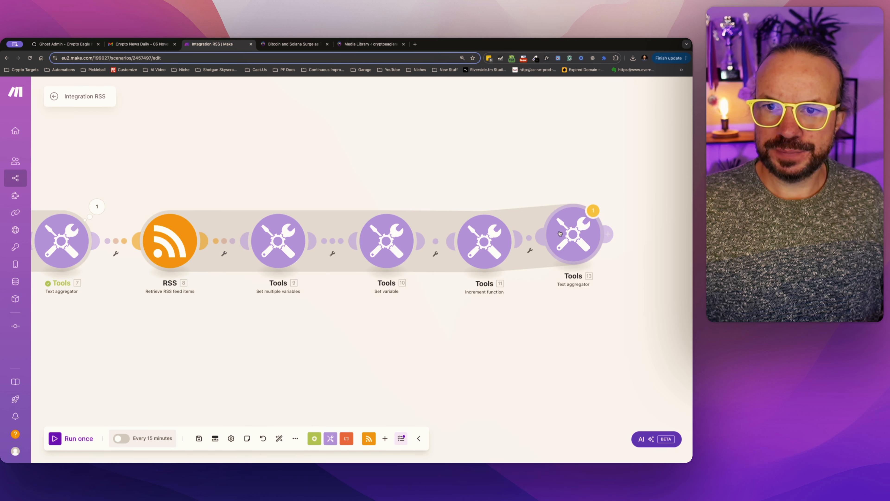
# Open a filter between the Increment function and the Text aggregator and label it RemainingPosts.
pyautogui.click(542, 242)
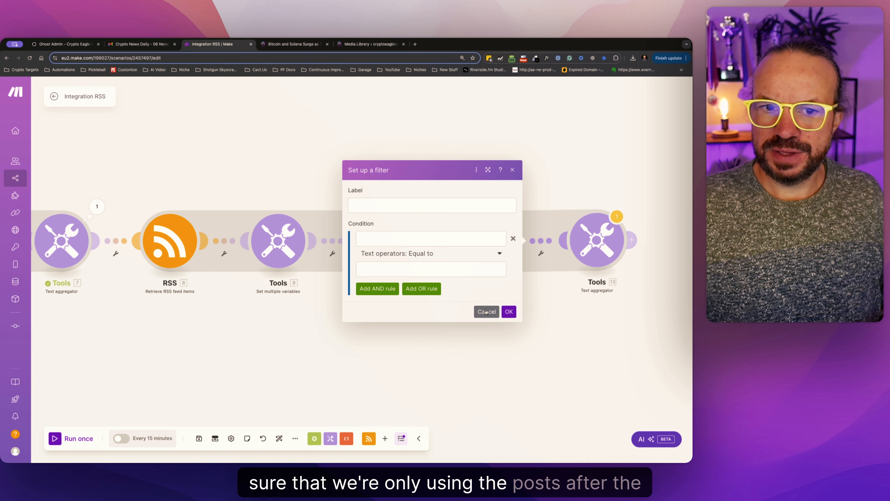
pyautogui.click(373, 203)
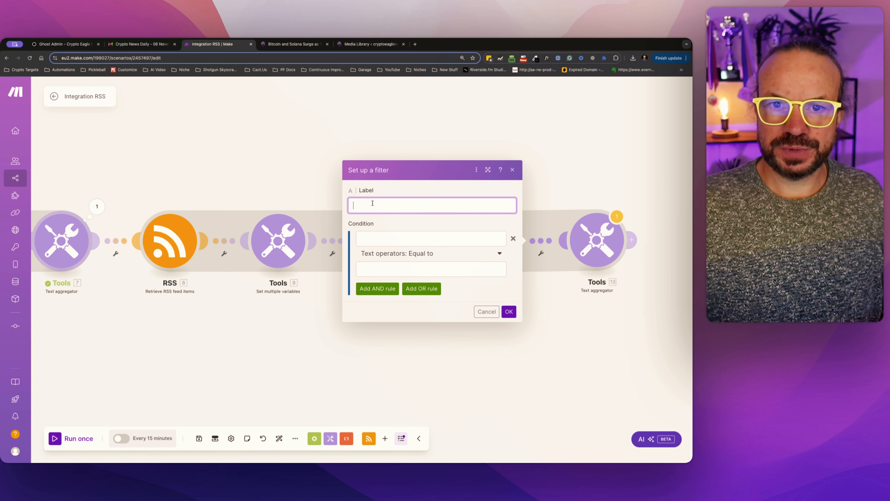
pyautogui.write('RemainingPosts')
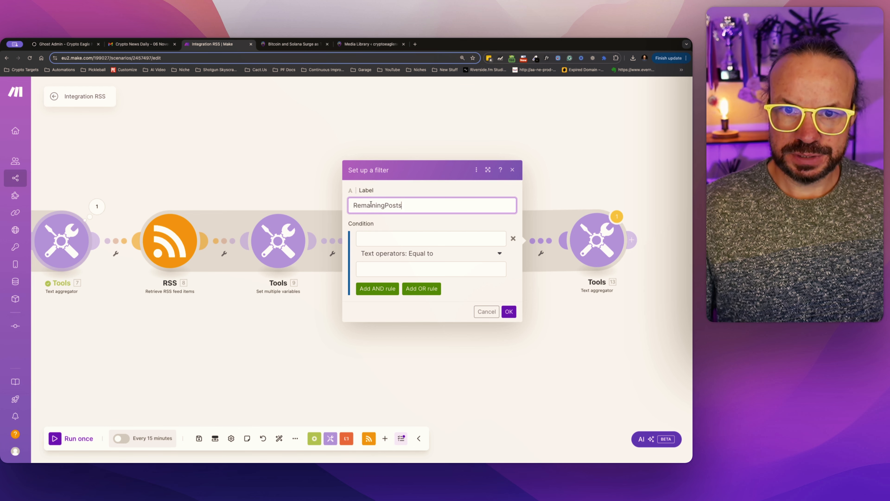
pyautogui.press('Tab')
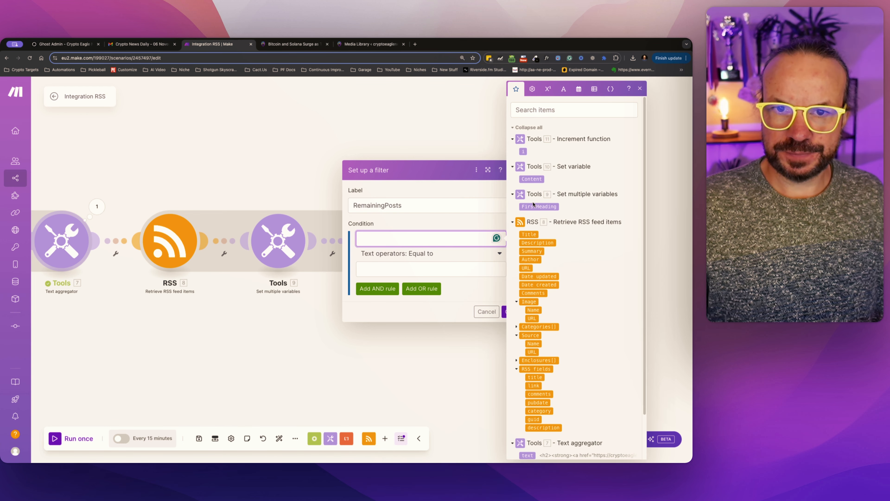
# Set the filter condition to 11. i numerically greater than 4 and confirm the filter.
pyautogui.click(523, 150)
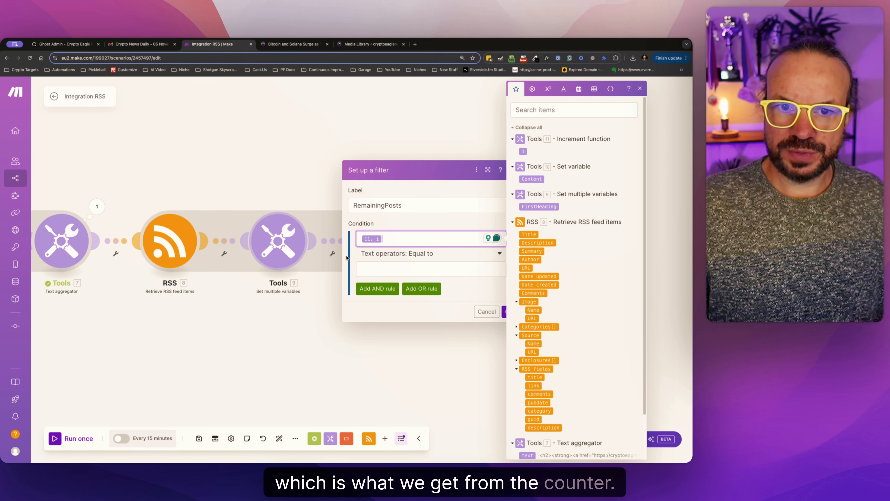
pyautogui.click(383, 265)
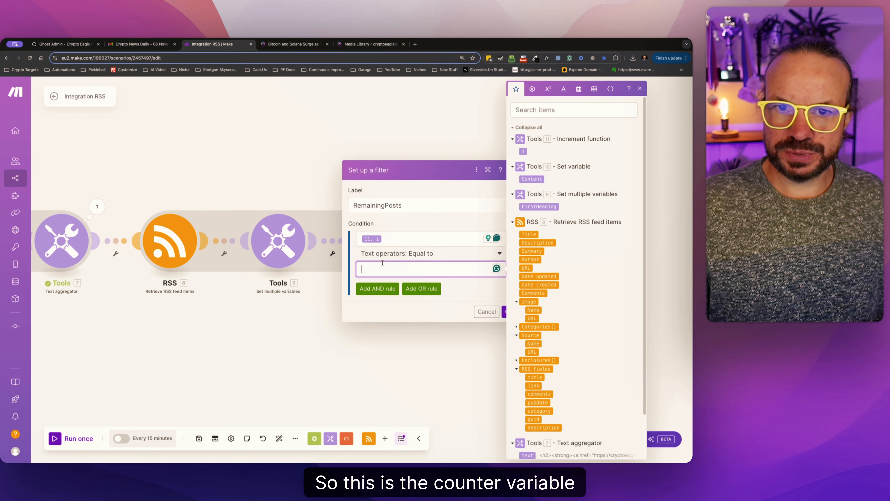
pyautogui.click(427, 255)
pyautogui.scroll(-5, 387, 365)
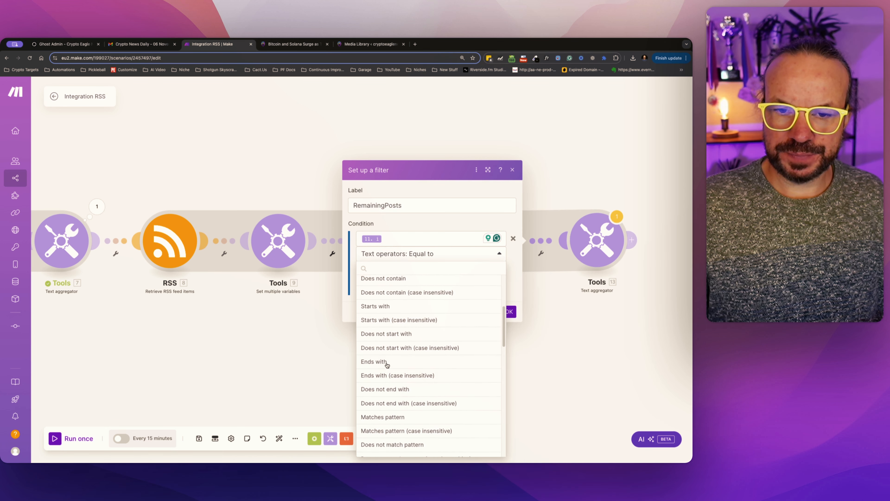
pyautogui.scroll(-4, 387, 365)
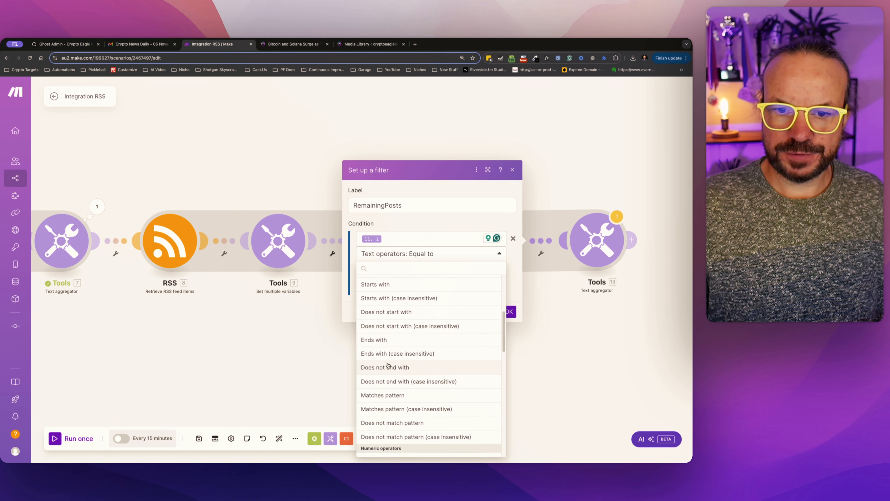
pyautogui.click(388, 368)
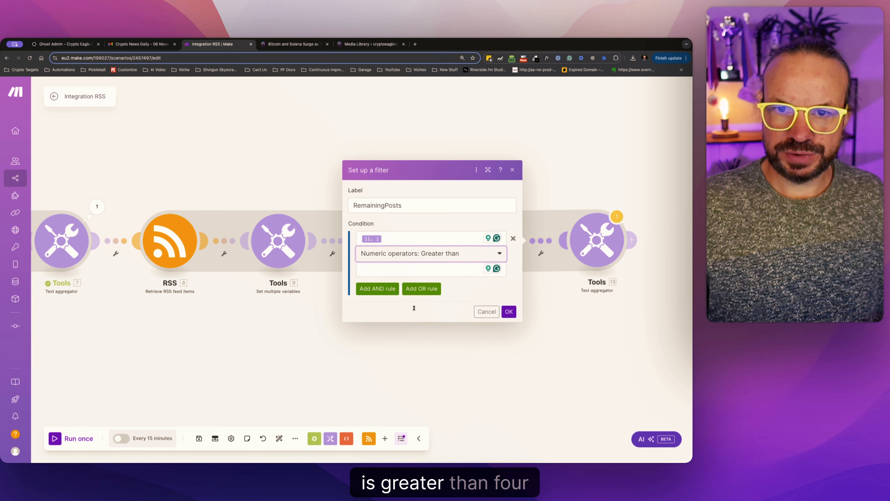
pyautogui.click(404, 270)
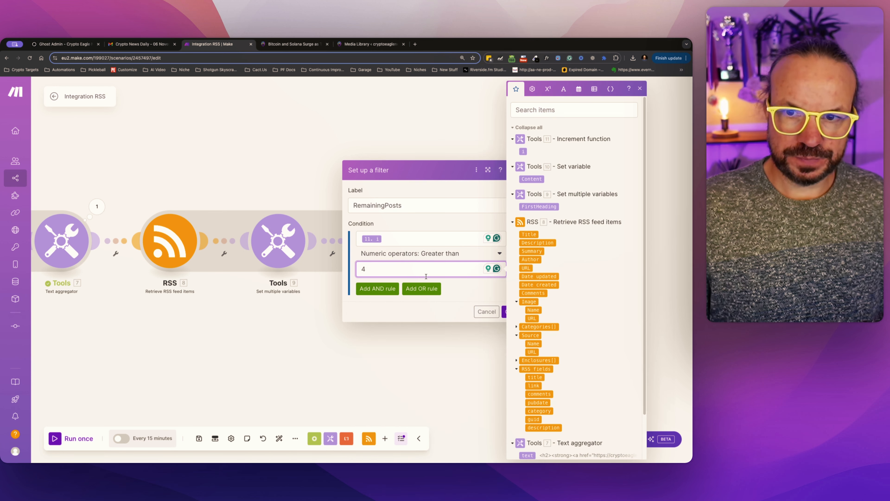
pyautogui.click(504, 312)
# Review the Text aggregator's link text and the RemainingPosts filter condition that limits which feed items reach it.
pyautogui.click(592, 250)
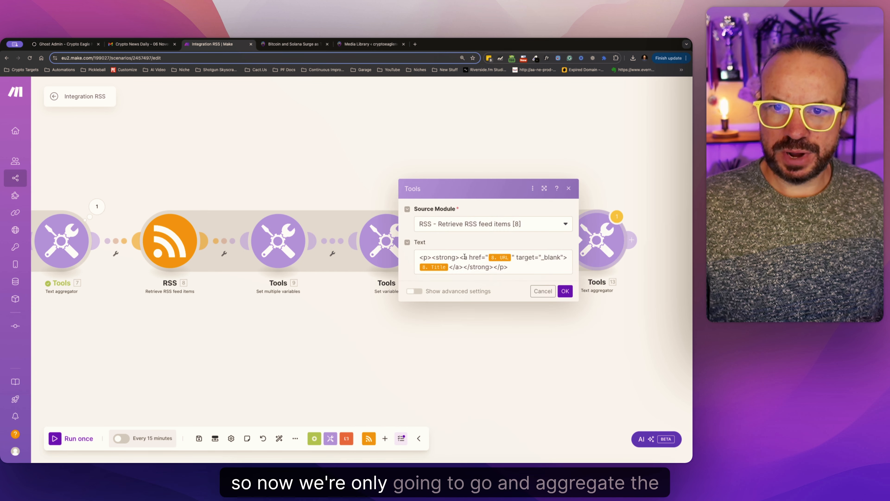
pyautogui.click(535, 268)
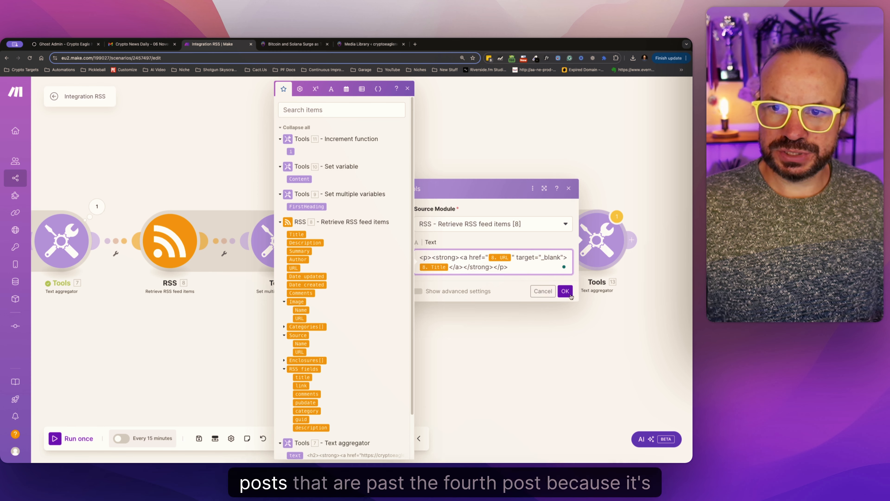
pyautogui.click(565, 290)
pyautogui.click(540, 253)
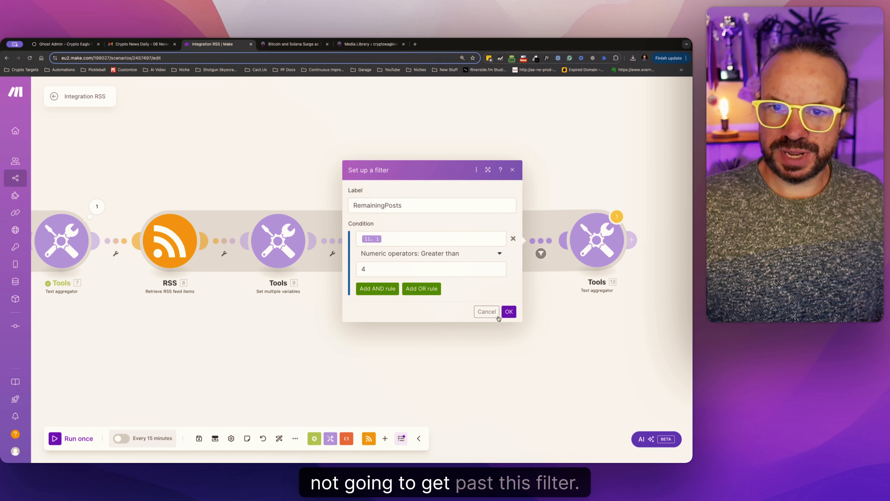
pyautogui.click(484, 312)
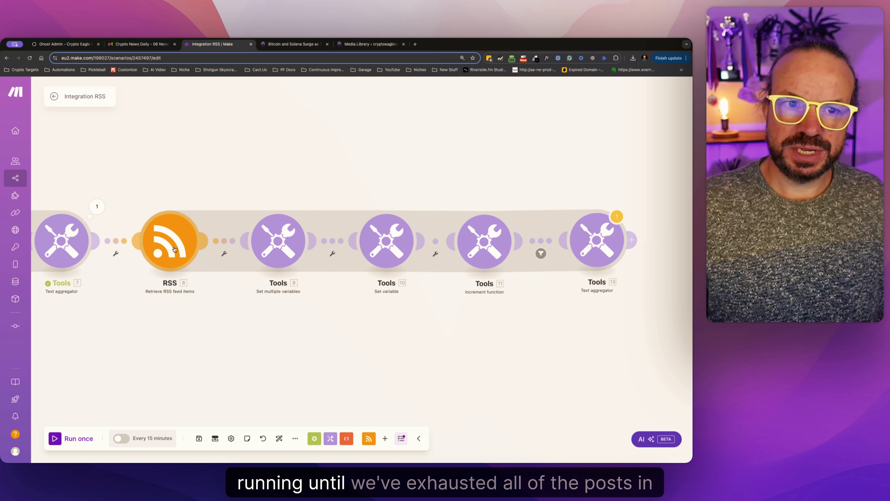
pyautogui.click(170, 242)
pyautogui.click(347, 375)
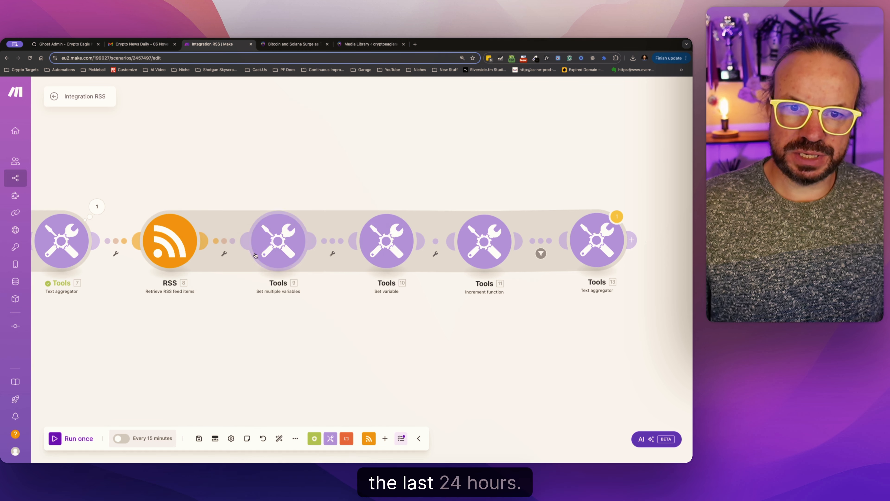
pyautogui.click(541, 254)
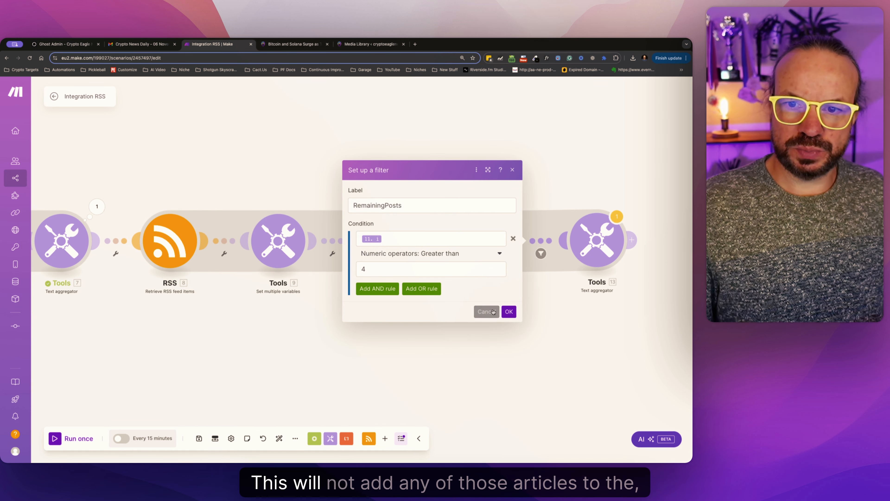
pyautogui.click(599, 239)
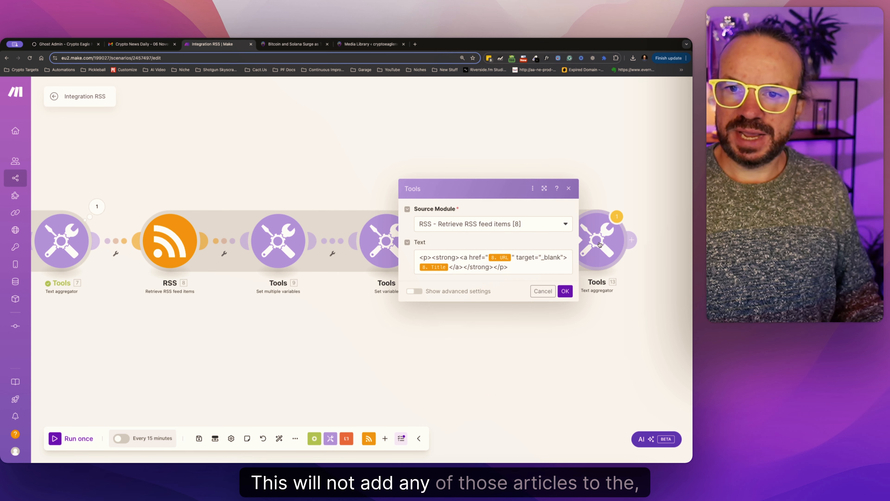
pyautogui.click(545, 295)
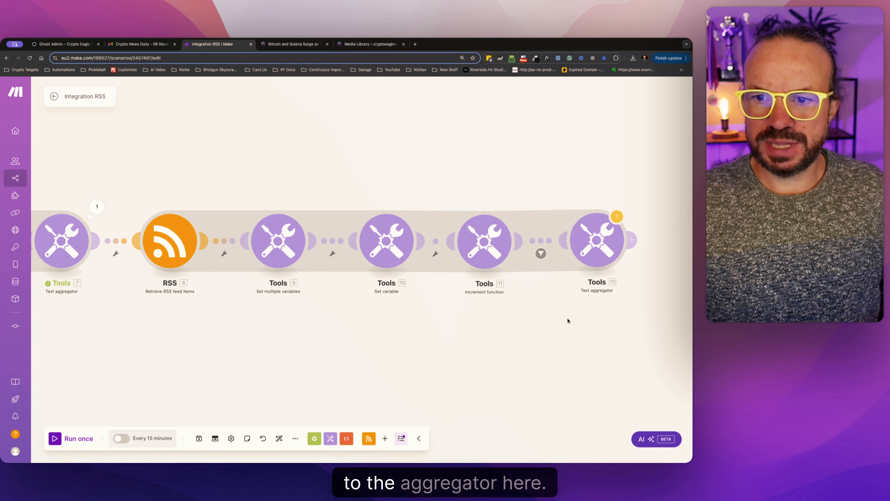
# Run the entire scenario once to test the new Text aggregator branch.
pyautogui.moveTo(566, 320); pyautogui.dragTo(480, 327)
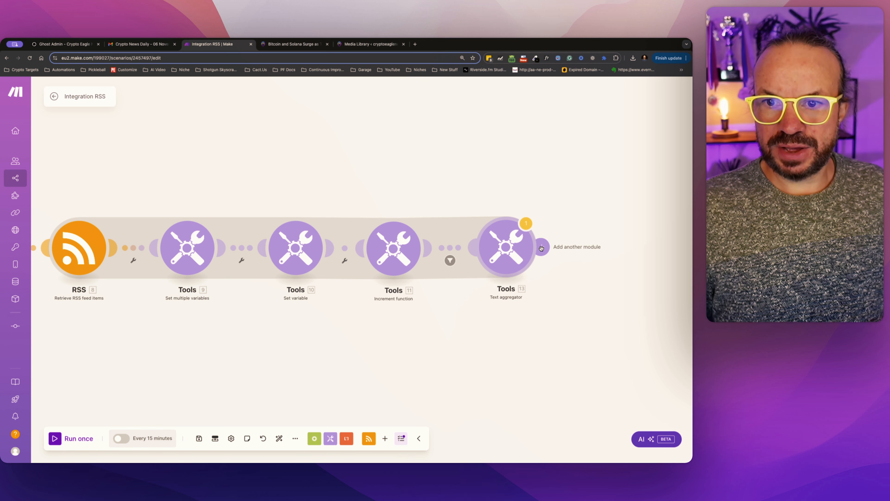
pyautogui.click(57, 436)
pyautogui.click(400, 303)
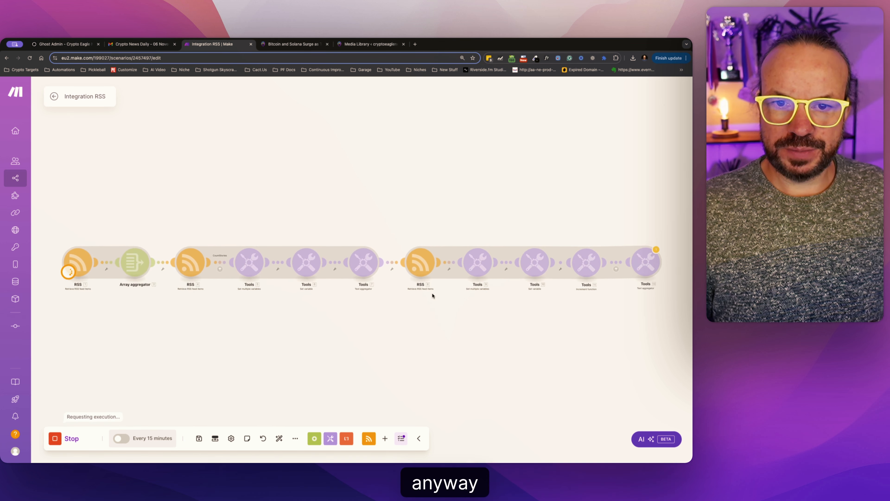
# Examine the text of the first two input bundles in the last Text aggregator's run results.
pyautogui.click(611, 251)
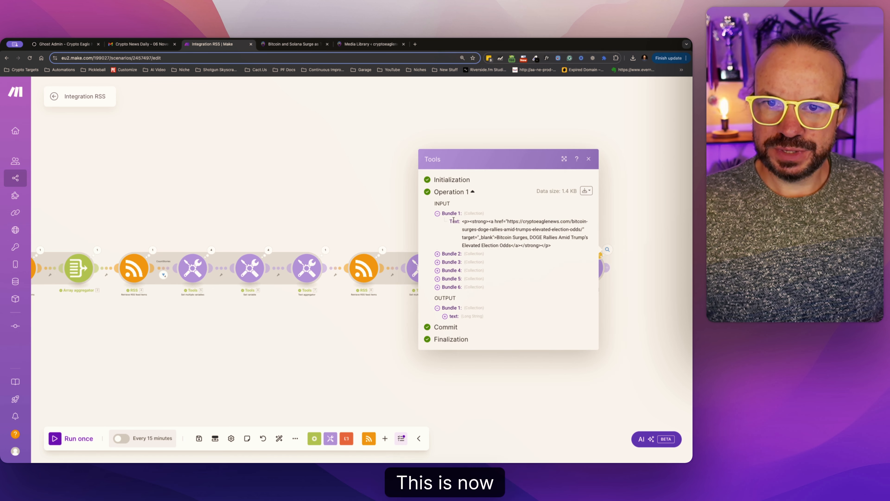
pyautogui.moveTo(462, 221); pyautogui.dragTo(472, 246)
pyautogui.click(437, 254)
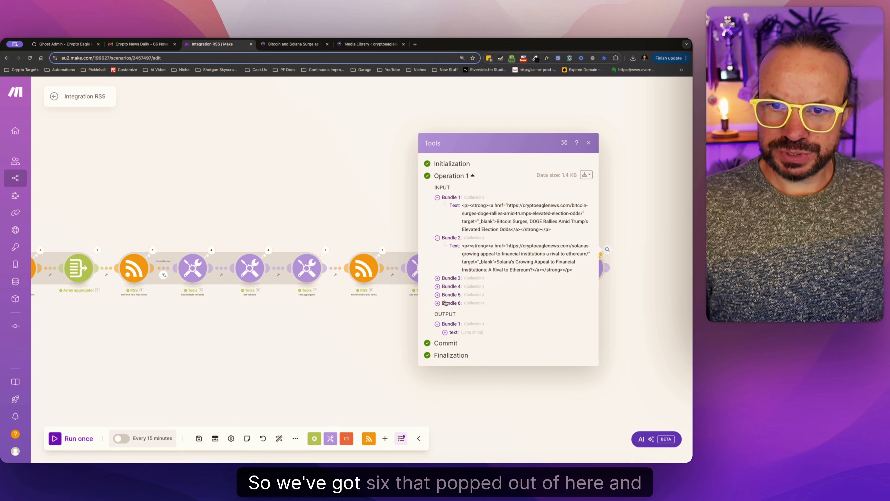
# Review the combined output text of the last Text aggregator's run results, then close the results.
pyautogui.click(445, 332)
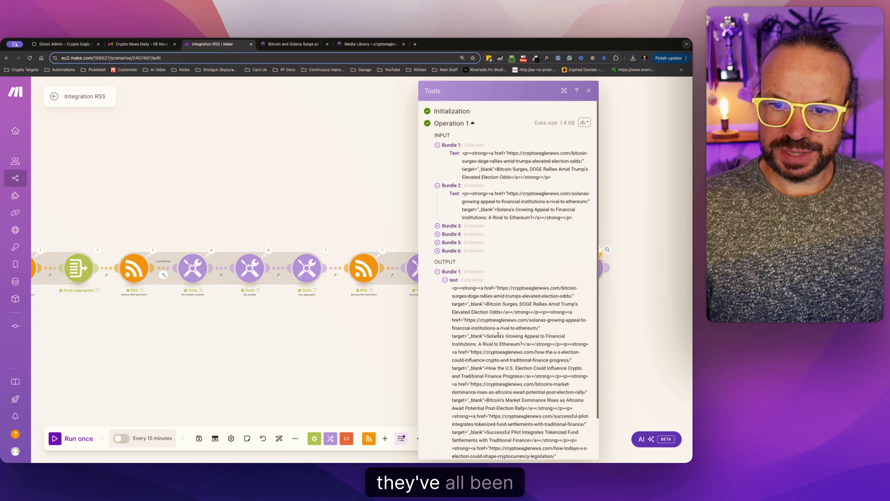
pyautogui.moveTo(552, 426)
pyautogui.moveTo(552, 426)
pyautogui.mouseDown()
pyautogui.moveTo(491, 372)
pyautogui.moveTo(454, 243)
pyautogui.moveTo(551, 421)
pyautogui.mouseUp()
pyautogui.click(454, 243)
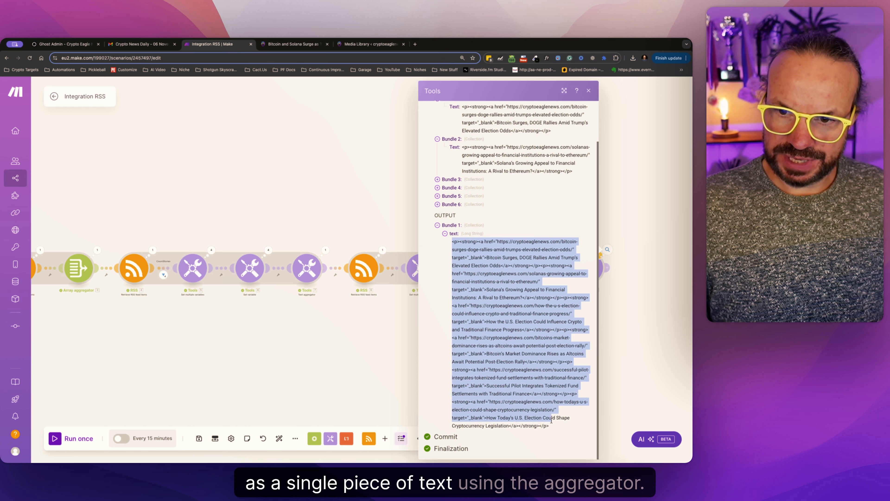
pyautogui.click(552, 425)
pyautogui.click(626, 261)
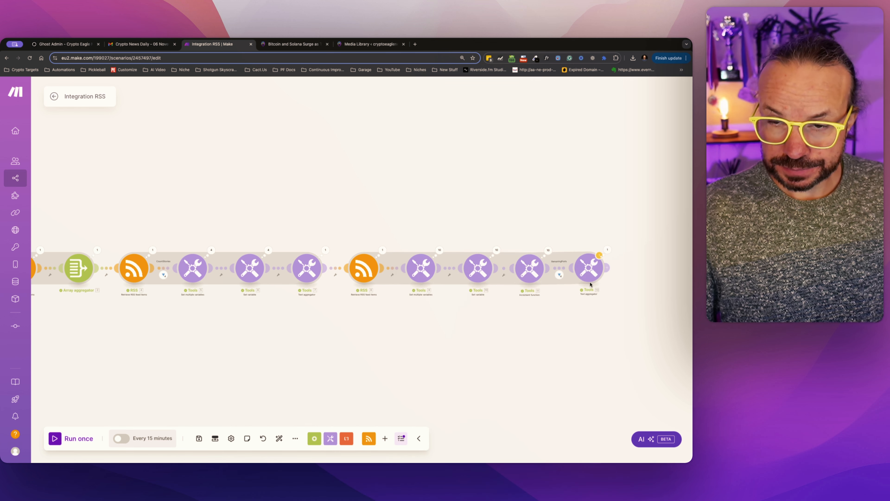
# Add a Ghost Create a Post module after the last Text aggregator.
pyautogui.click(607, 268)
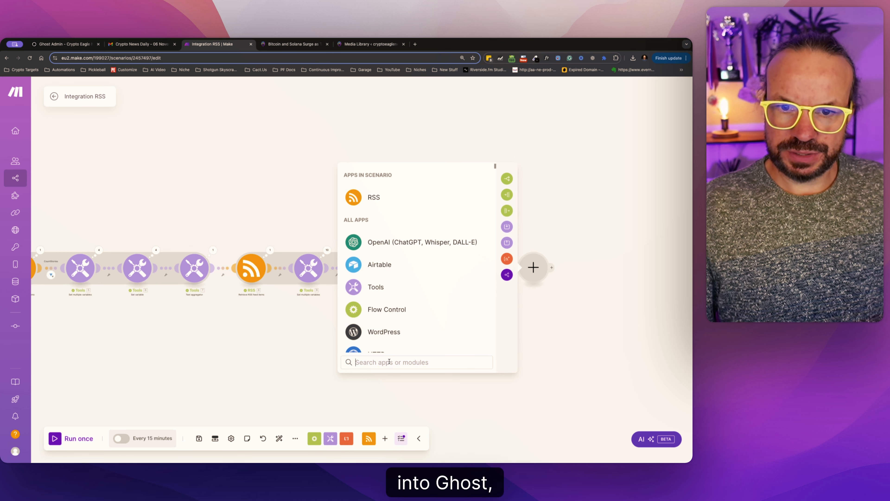
pyautogui.write('ghoi')
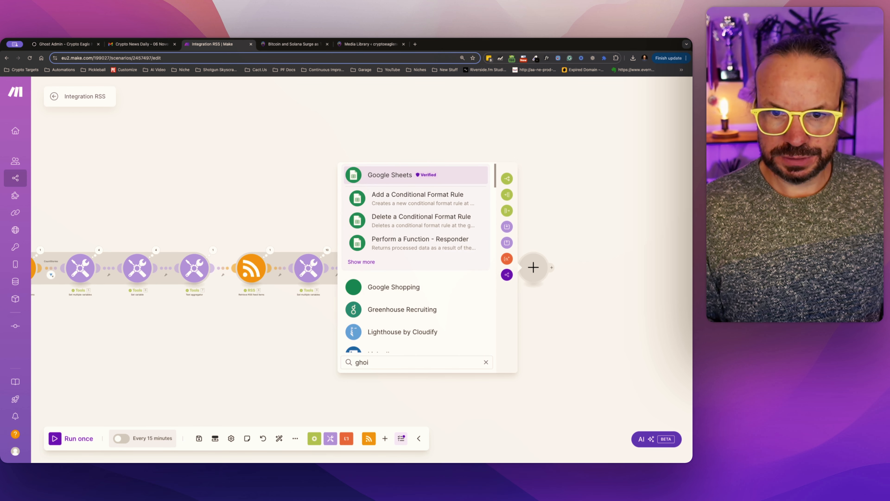
pyautogui.press('BackSpace')
pyautogui.write('st')
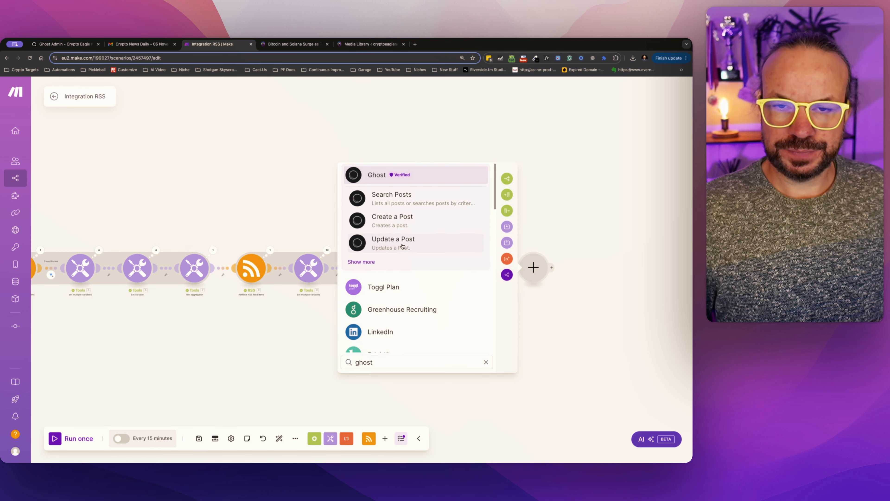
pyautogui.click(400, 228)
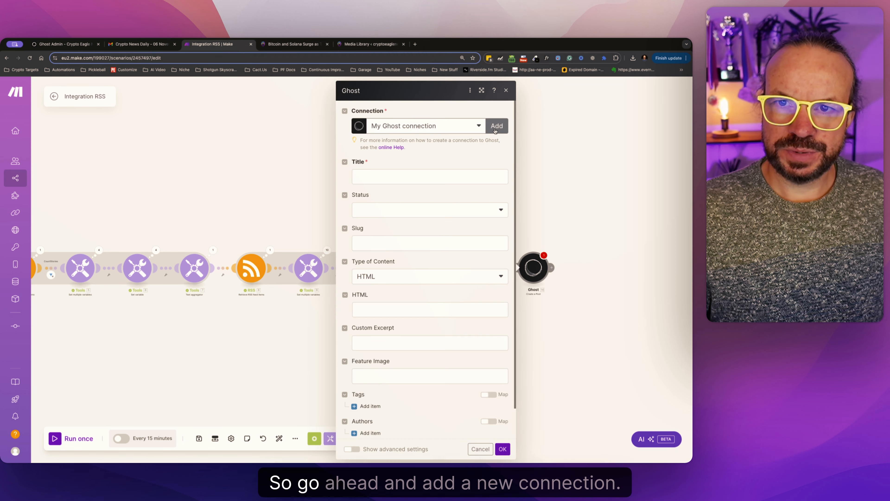
# Start a new Ghost connection named Ghost Newsletter - Skool Demo.
pyautogui.click(496, 127)
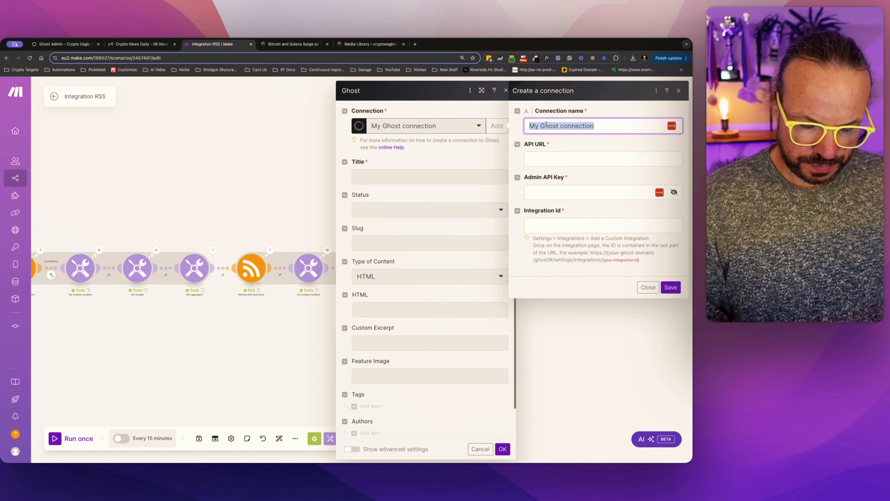
pyautogui.write('Ghoist New')
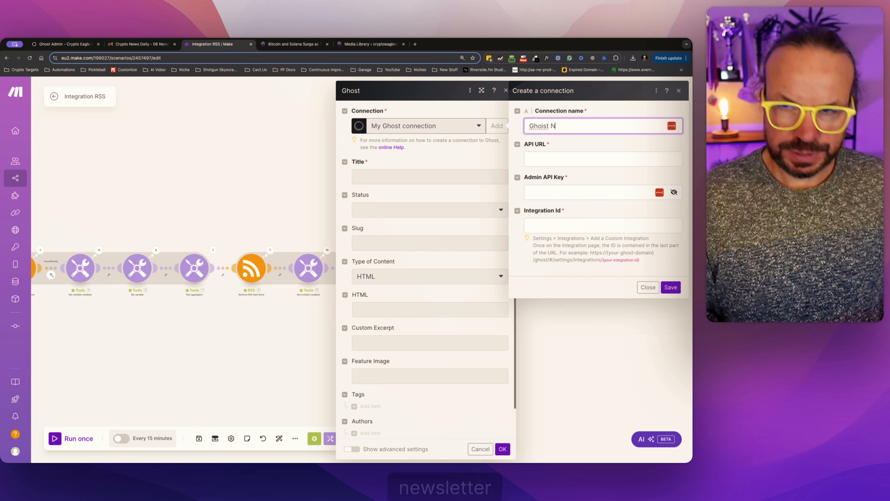
pyautogui.press('BackSpace')
pyautogui.press('BackSpace')
pyautogui.press('BackSpace')
pyautogui.press('BackSpace')
pyautogui.press('BackSpace')
pyautogui.press('BackSpace')
pyautogui.press('BackSpace')
pyautogui.write('st Newsletter')
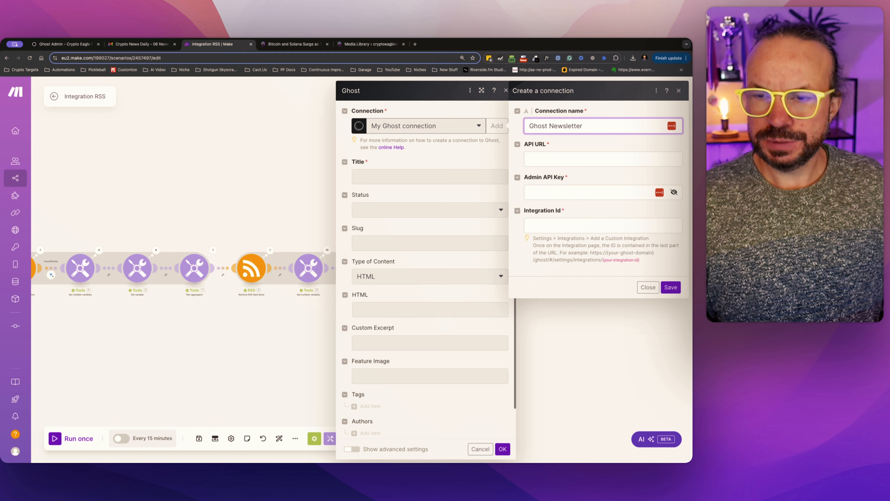
pyautogui.write(' - Sk')
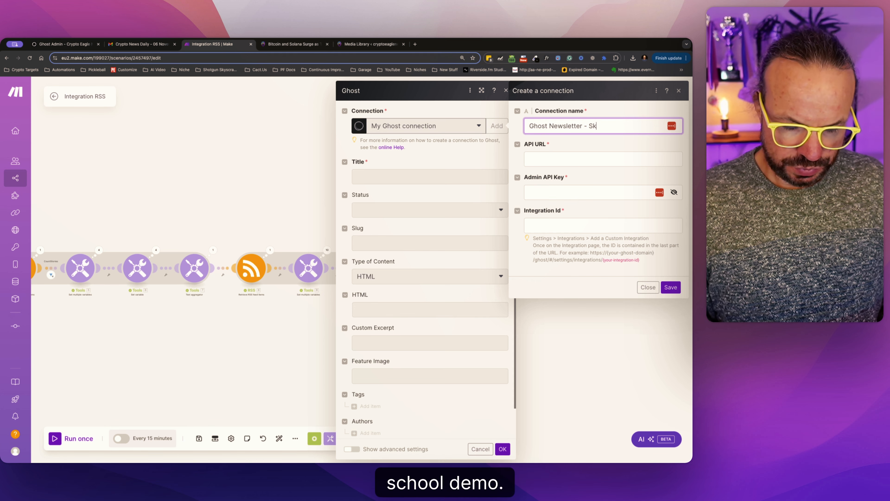
pyautogui.write('ool ')
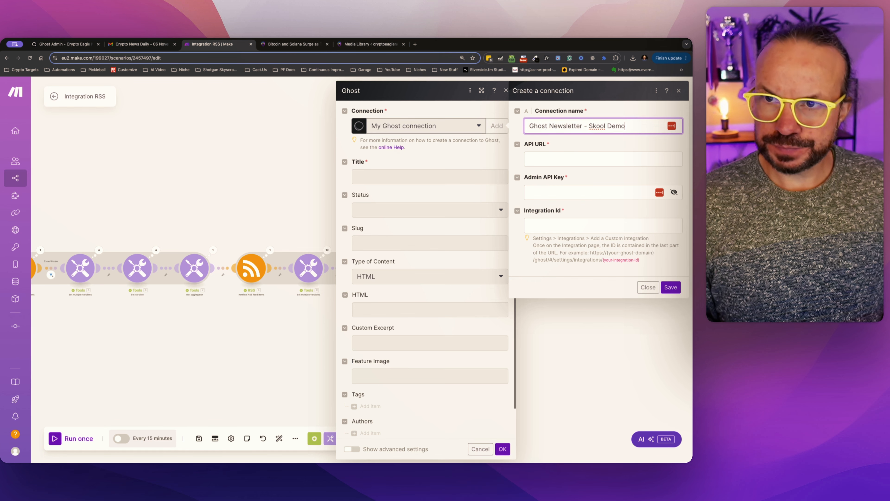
pyautogui.write('Demo')
pyautogui.press('Tab')
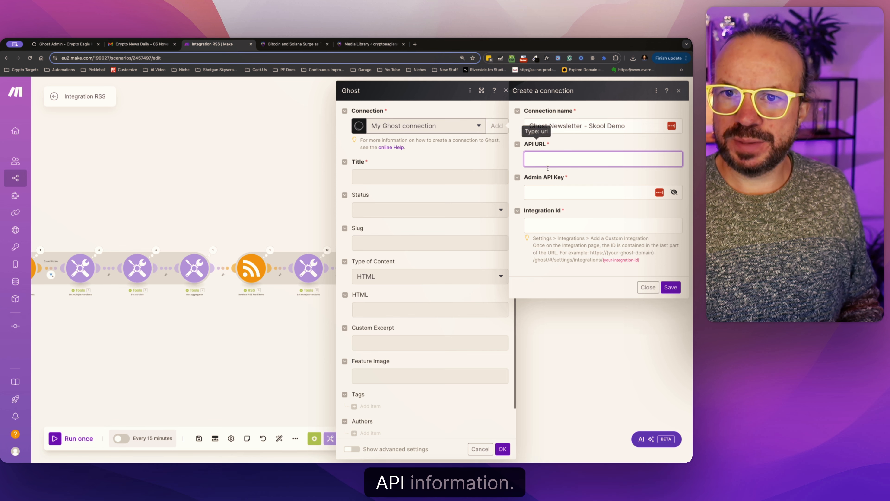
# Switch to Ghost Admin and add a custom integration named Make.com in the site's integration settings.
pyautogui.click(82, 47)
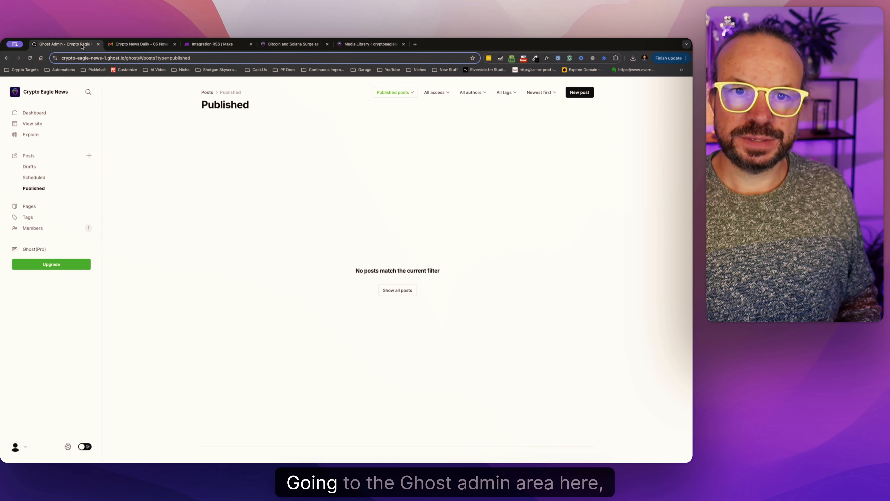
pyautogui.click(68, 446)
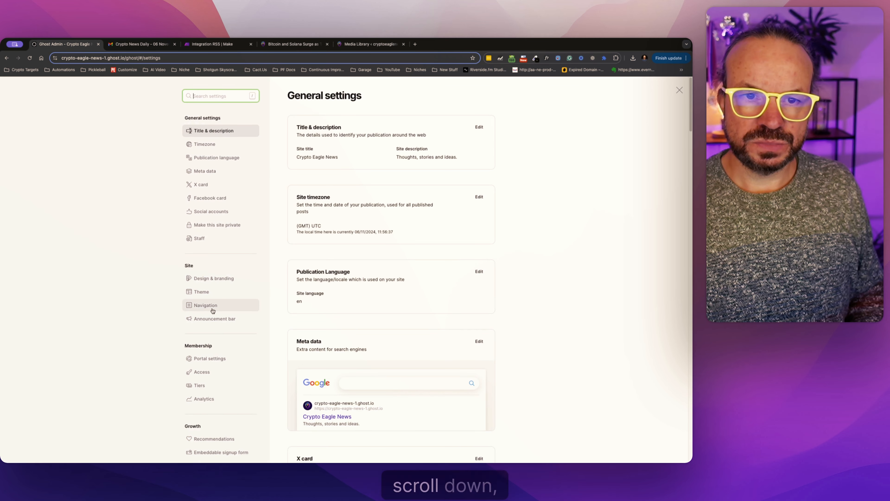
pyautogui.scroll(-5, 210, 308)
pyautogui.click(210, 360)
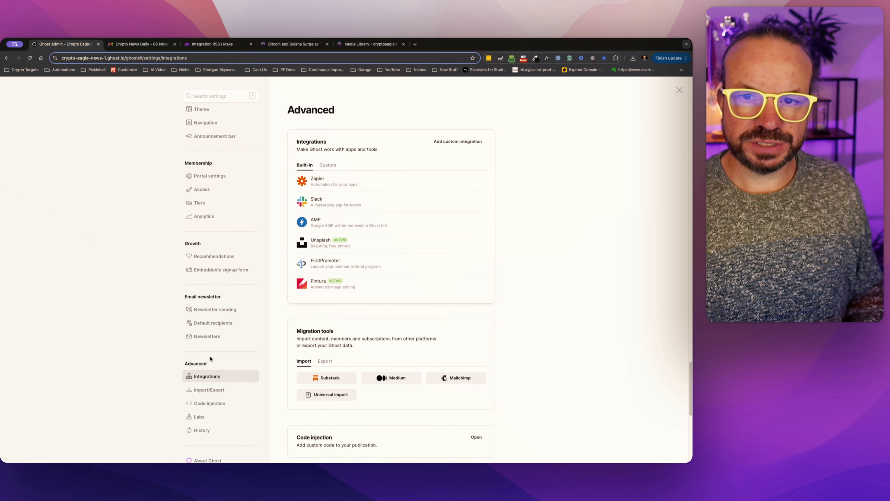
pyautogui.click(463, 145)
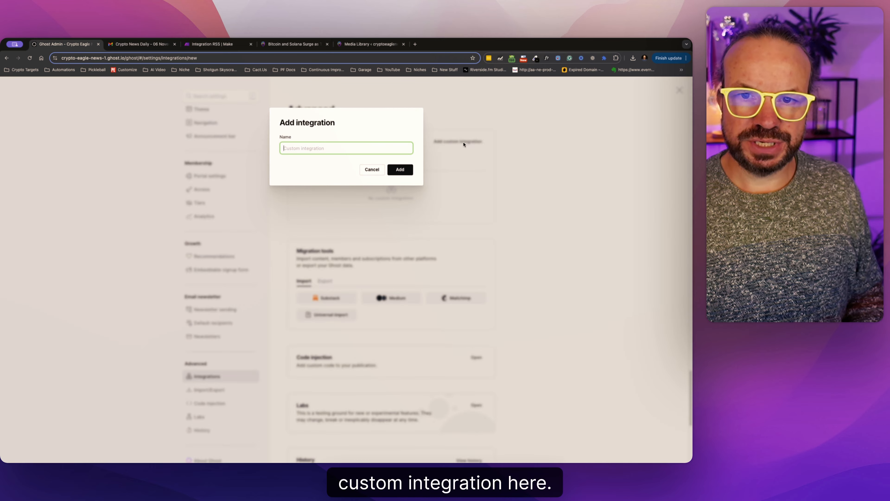
pyautogui.write('Mak')
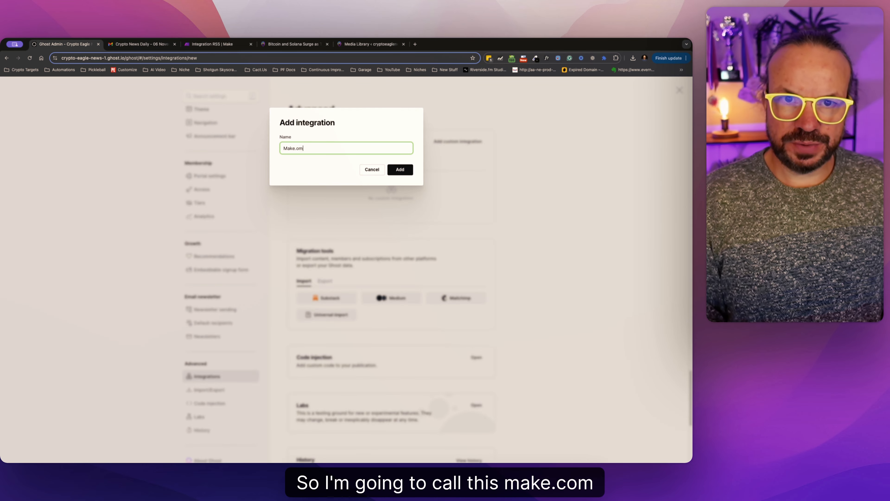
pyautogui.write('e.om')
pyautogui.press('BackSpace')
pyautogui.press('BackSpace')
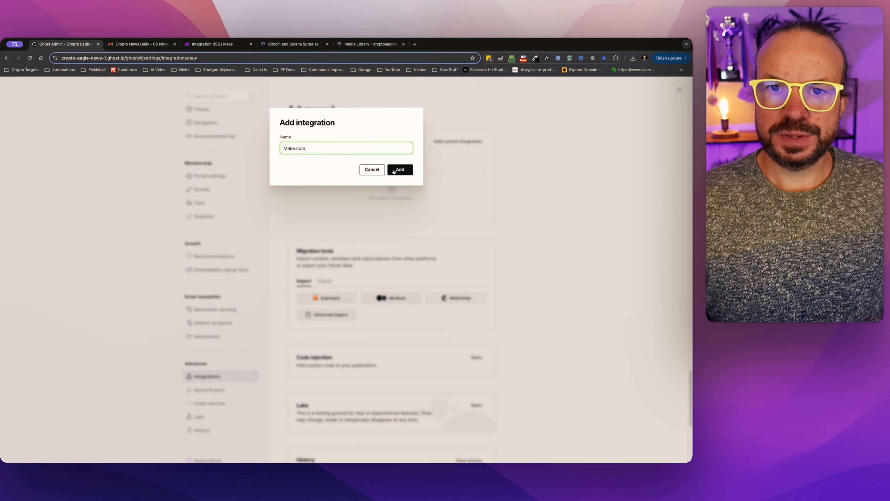
pyautogui.click(400, 170)
pyautogui.click(210, 44)
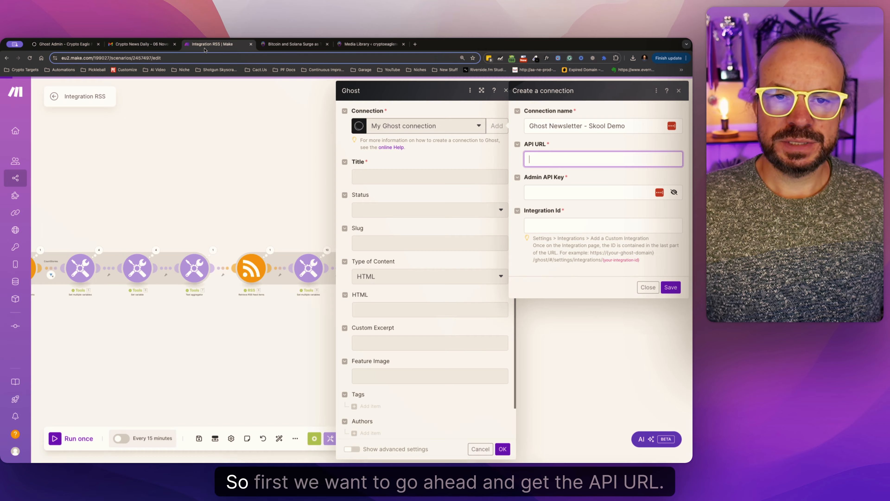
pyautogui.click(85, 47)
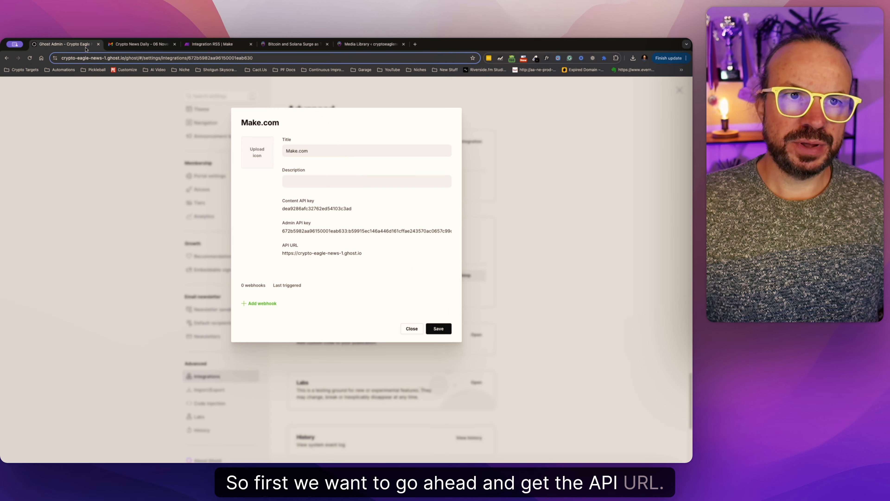
pyautogui.moveTo(292, 226)
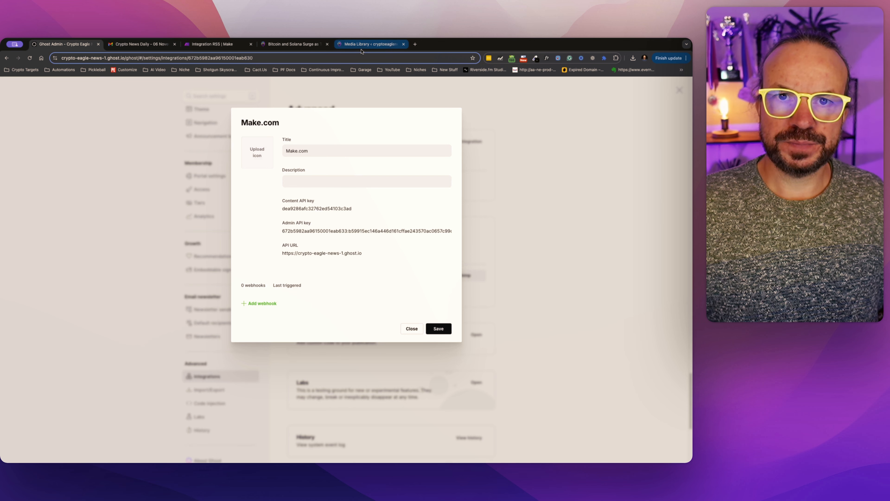
pyautogui.click(232, 47)
pyautogui.write('https://crypto-eagle-news-1.ghost.io')
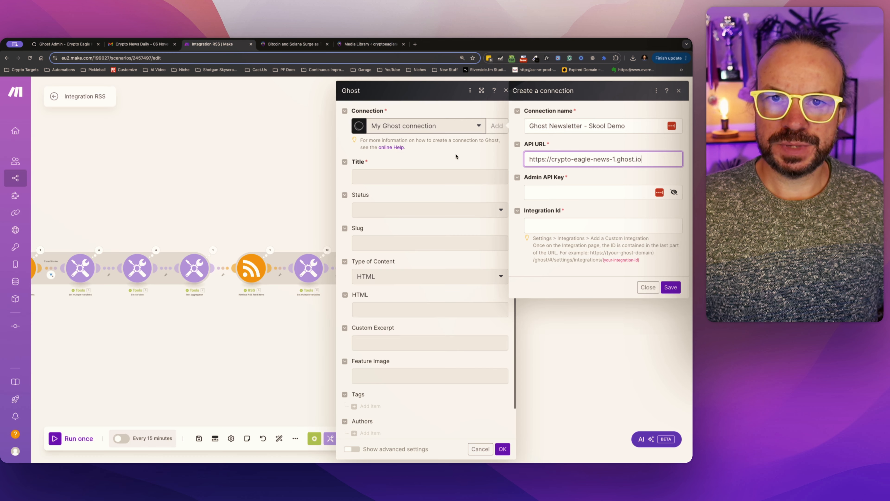
# Copy the Make.com integration's Admin API key from Ghost Admin into the new connection in Make.
pyautogui.click(66, 44)
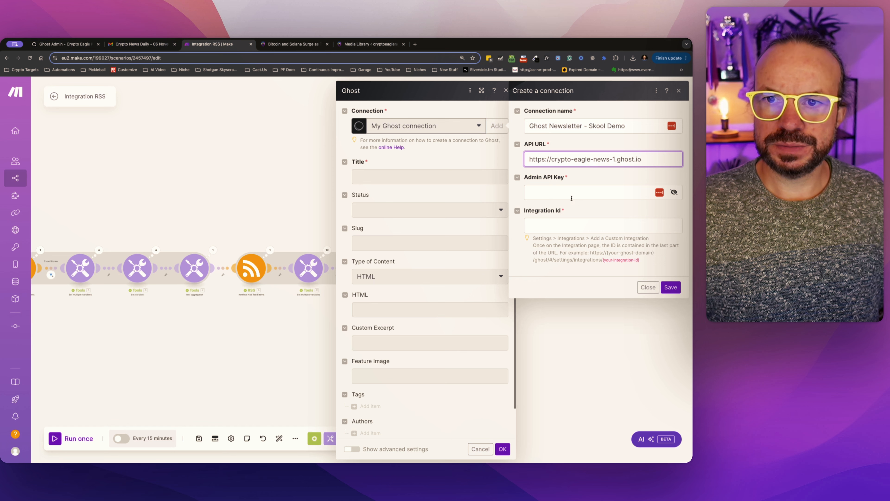
pyautogui.click(572, 197)
pyautogui.press('super+v')
pyautogui.click(175, 44)
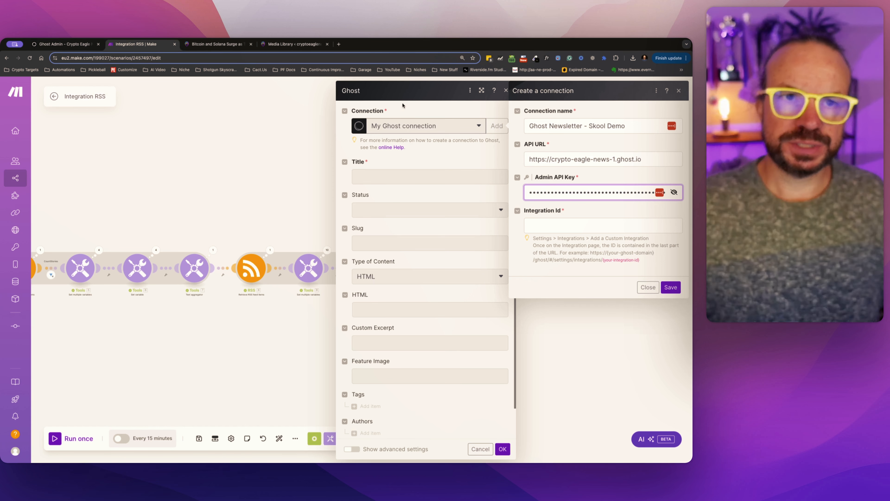
# Copy the integration ID from the end of the Ghost integration page's URL into the Make connection and save the connection.
pyautogui.click(566, 222)
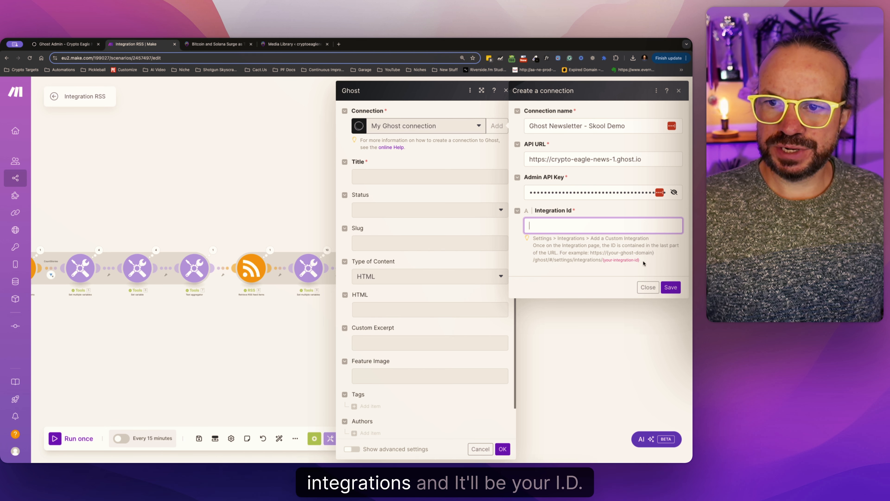
pyautogui.moveTo(644, 262); pyautogui.dragTo(604, 262)
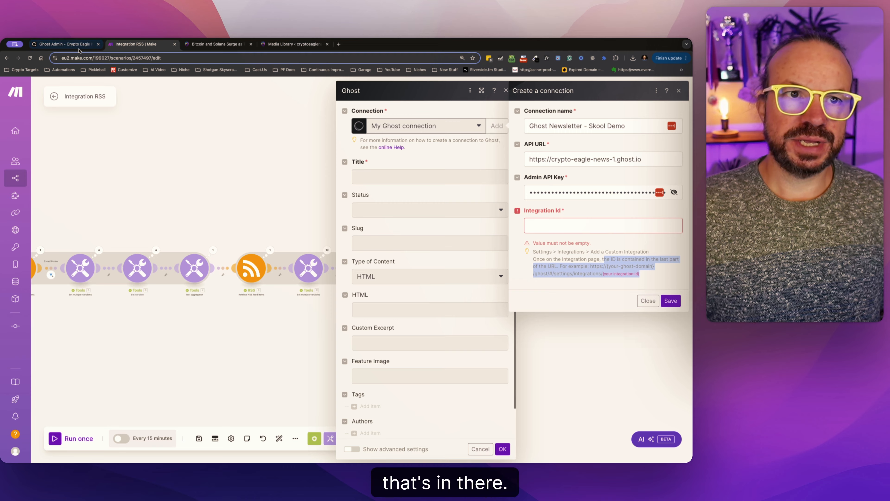
pyautogui.click(63, 44)
pyautogui.doubleClick(280, 57)
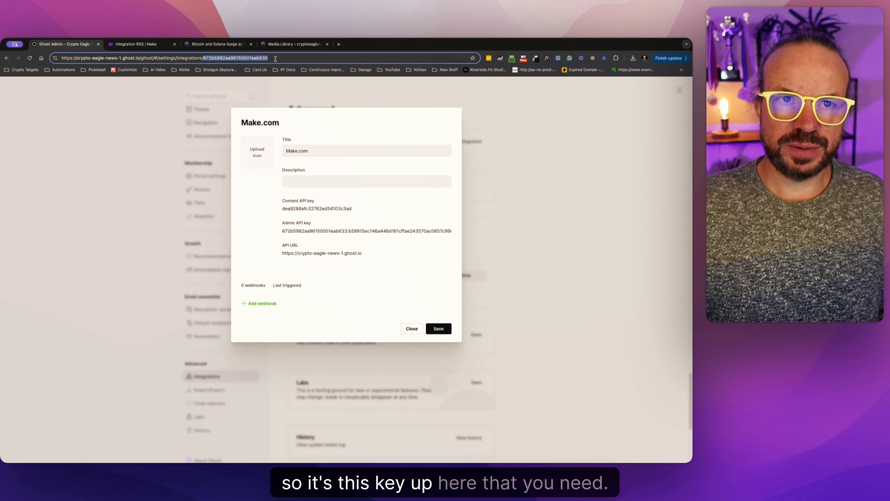
pyautogui.moveTo(280, 57); pyautogui.dragTo(202, 56)
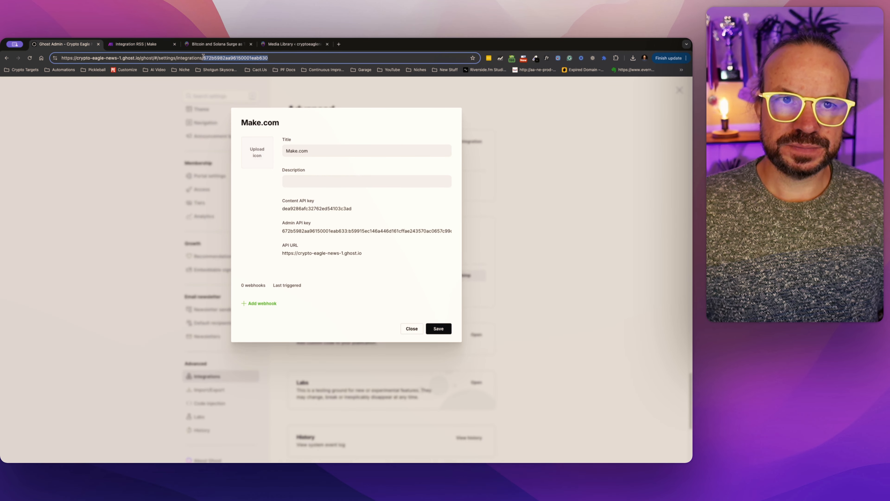
pyautogui.press('super+c')
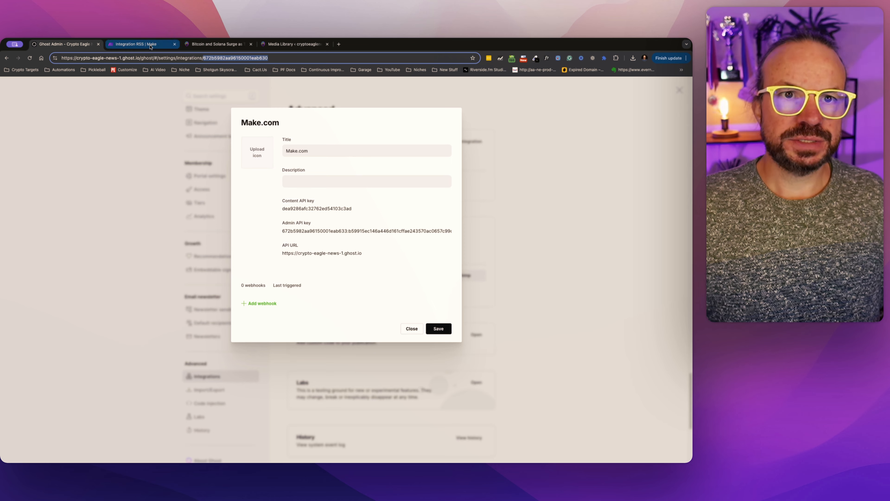
pyautogui.click(137, 44)
pyautogui.click(580, 226)
pyautogui.press('super+v')
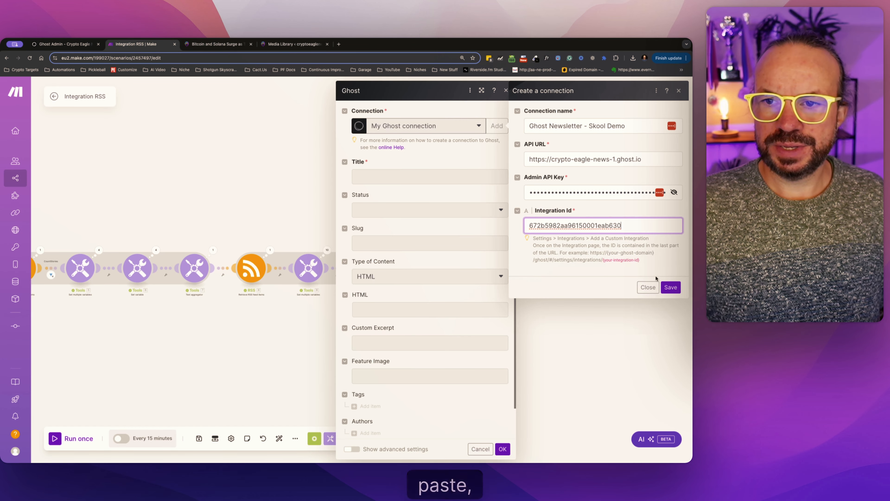
pyautogui.click(670, 287)
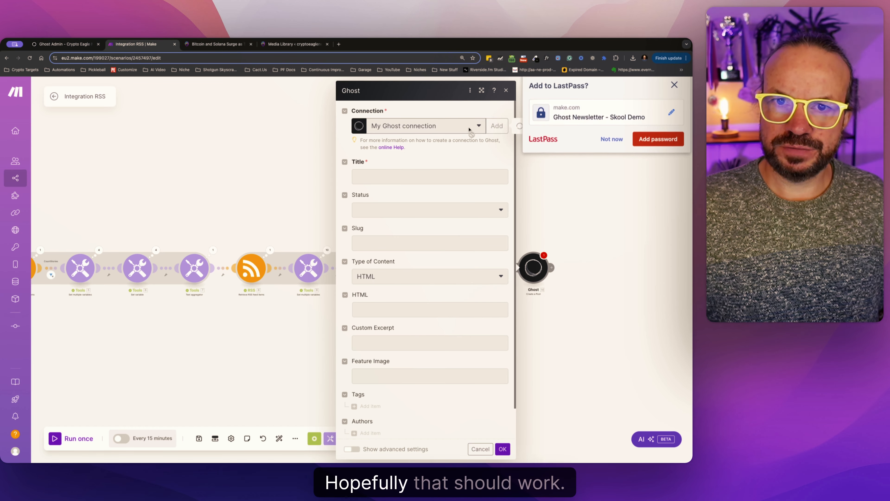
pyautogui.click(609, 152)
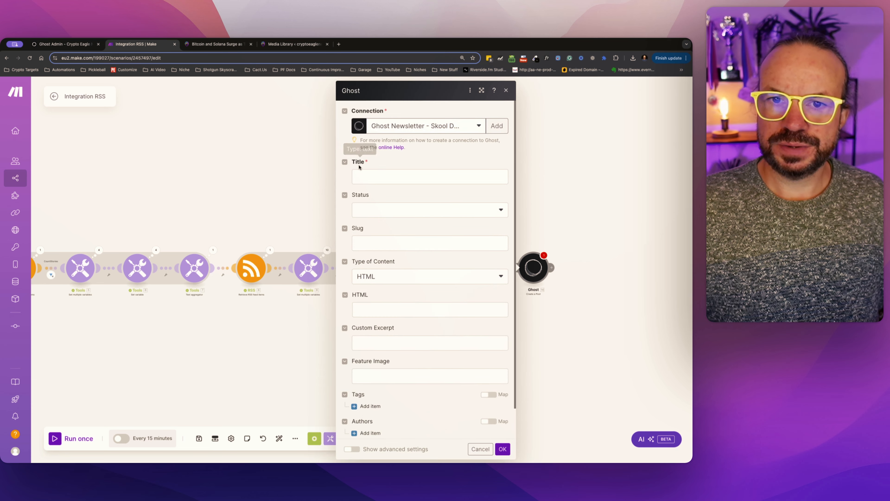
# Set the Ghost post's title to Crypto News Daily - followed by formatDate(now; DD MMMM YYYY).
pyautogui.click(417, 176)
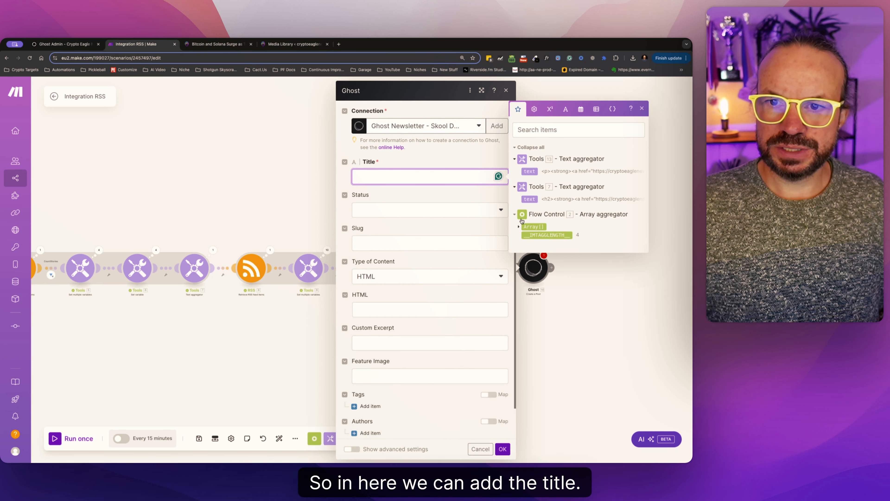
pyautogui.press('super+v')
pyautogui.moveTo(415, 177); pyautogui.dragTo(356, 176)
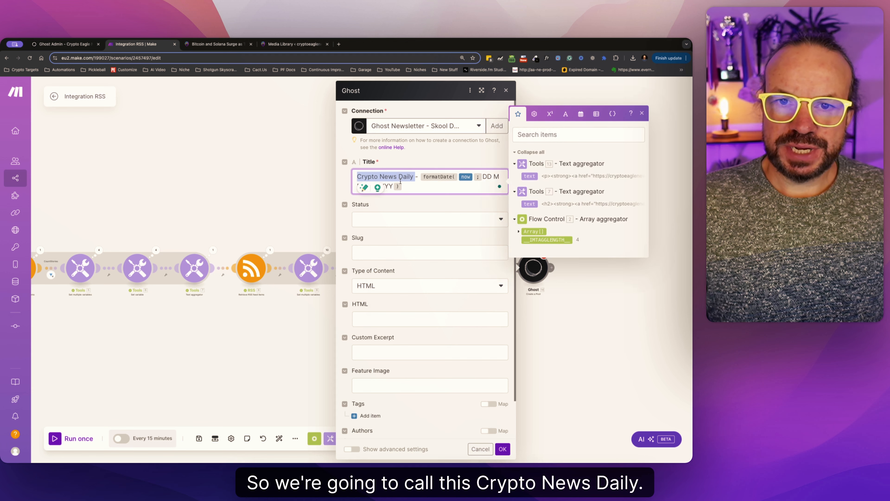
pyautogui.click(434, 178)
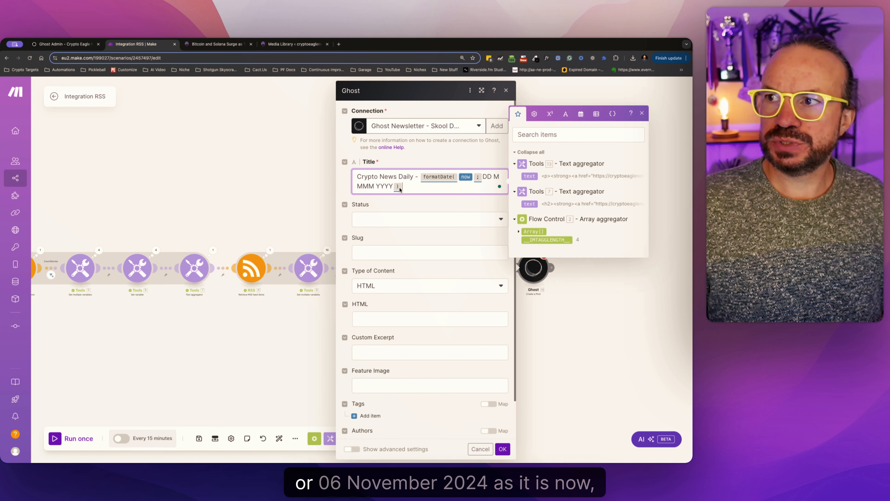
# Set the Ghost post's status to Draft.
pyautogui.click(392, 186)
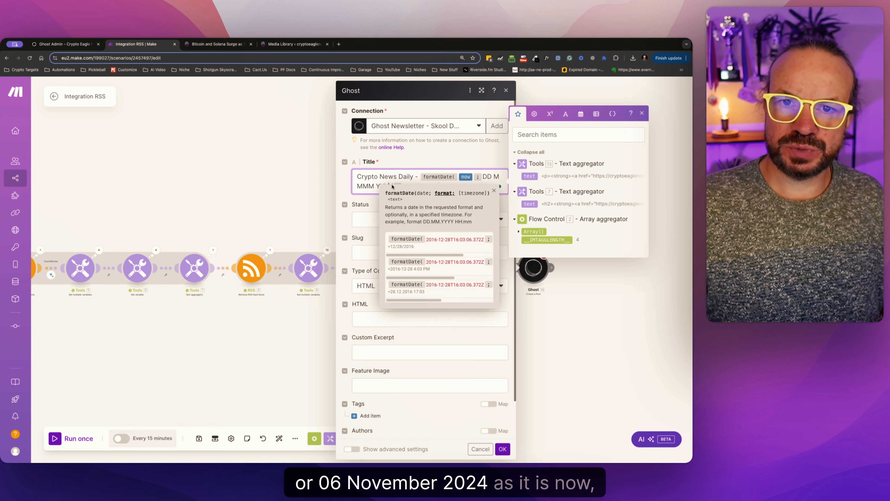
pyautogui.click(403, 224)
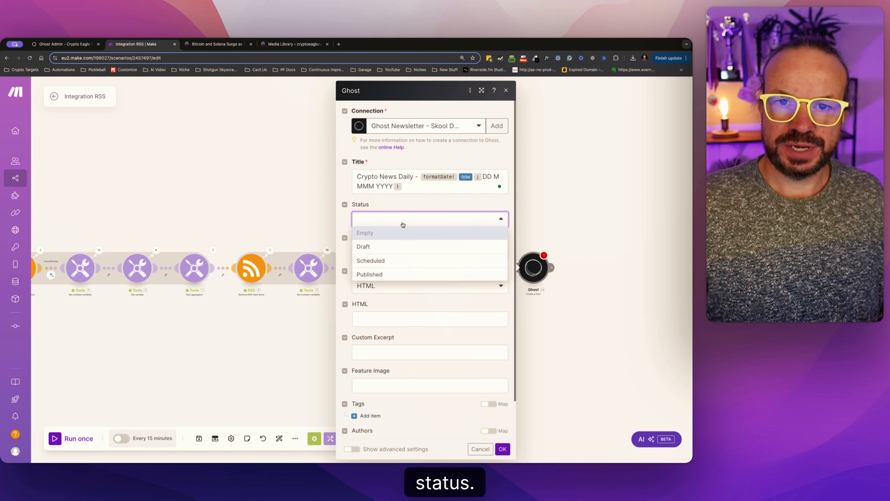
pyautogui.click(376, 249)
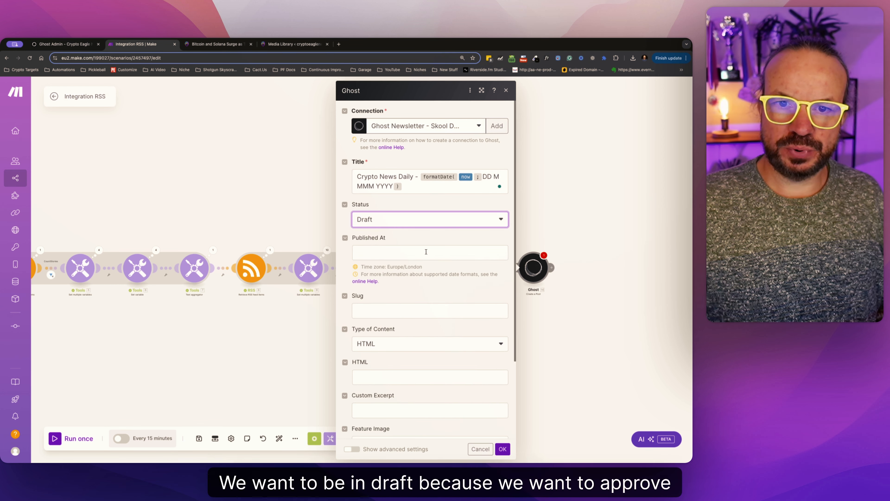
# Paste the copied template with the <br><h2>Other Stories</h2><br> heading into the post's HTML and replace 67.text with Text aggregator 7's text.
pyautogui.scroll(-2, 390, 271)
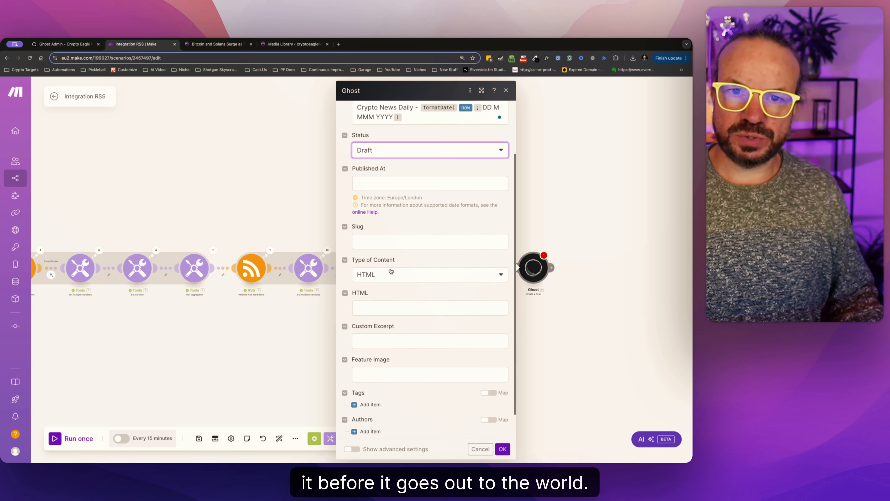
pyautogui.scroll(-1, 391, 271)
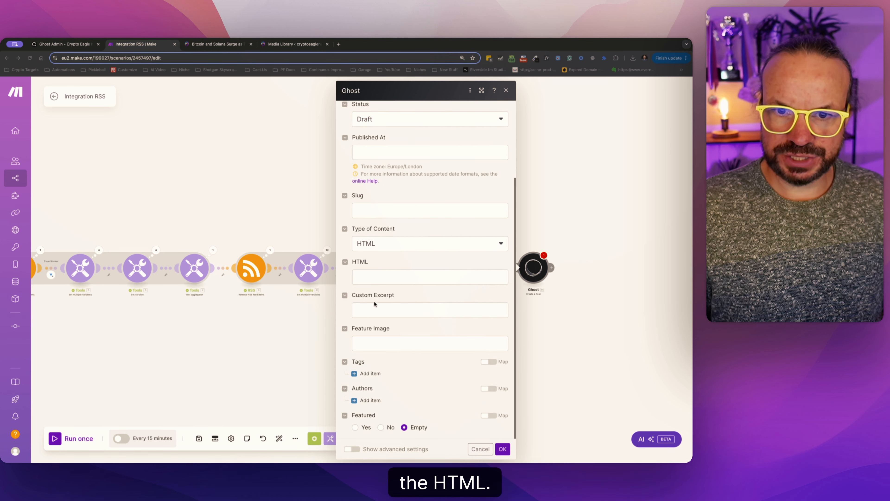
pyautogui.click(416, 276)
pyautogui.hotkey('ctrl', 'v')
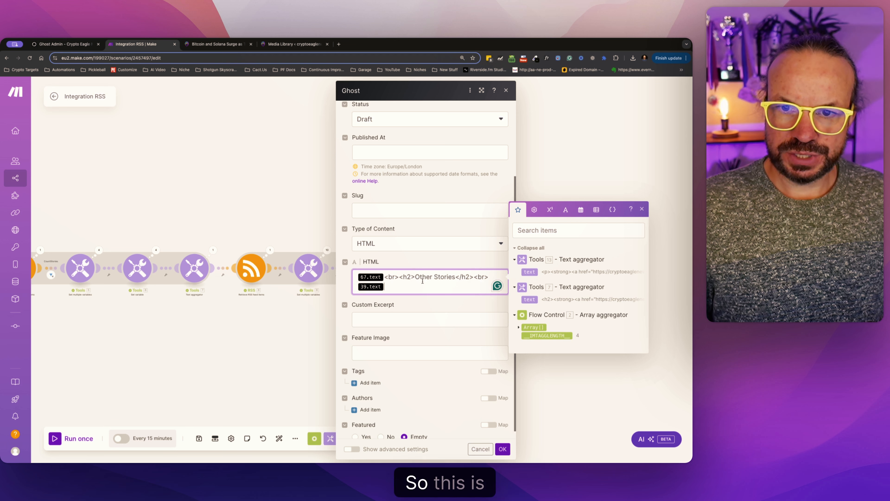
pyautogui.click(386, 277)
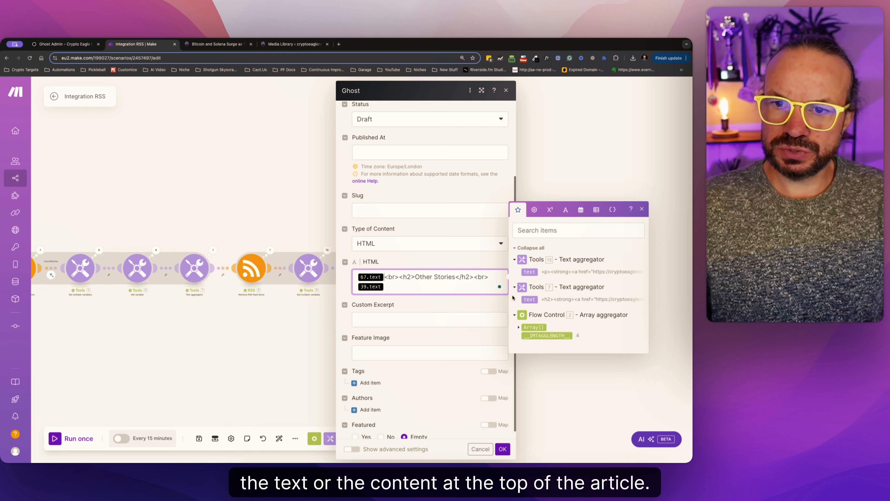
pyautogui.press('BackSpace')
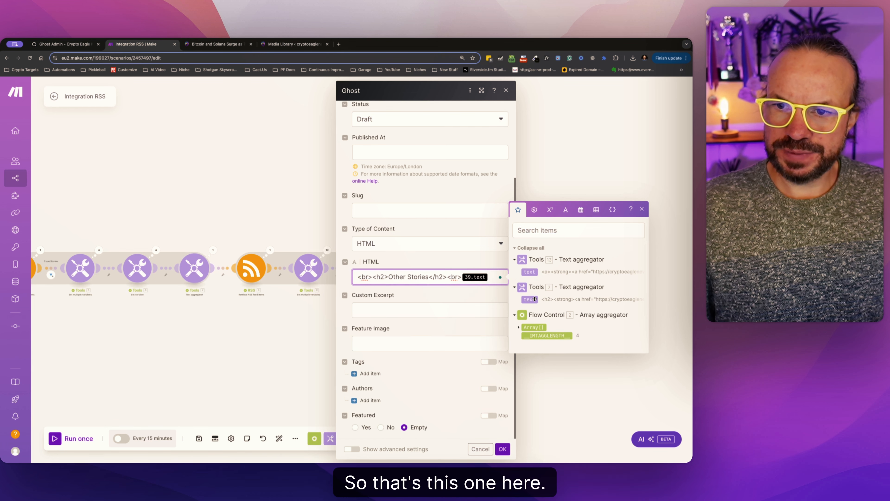
pyautogui.click(535, 299)
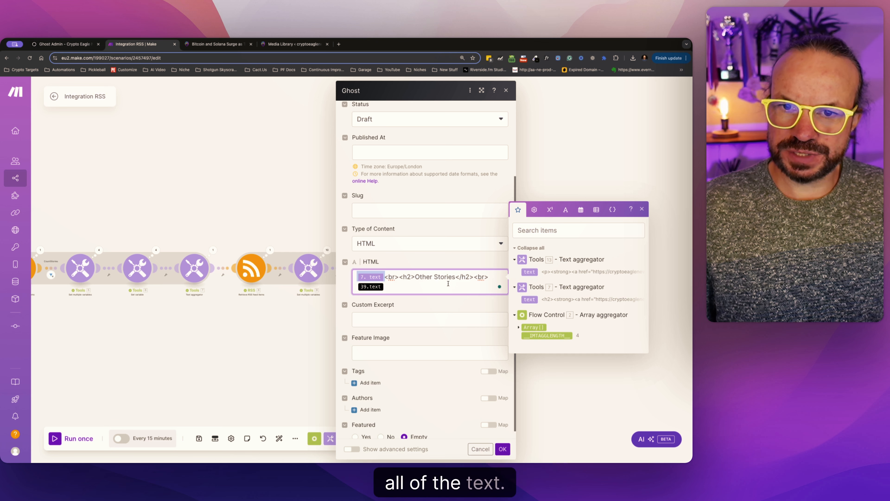
# Replace 39.text after the Other Stories heading in the HTML with the text output of Text aggregator 13.
pyautogui.moveTo(397, 285); pyautogui.dragTo(359, 288)
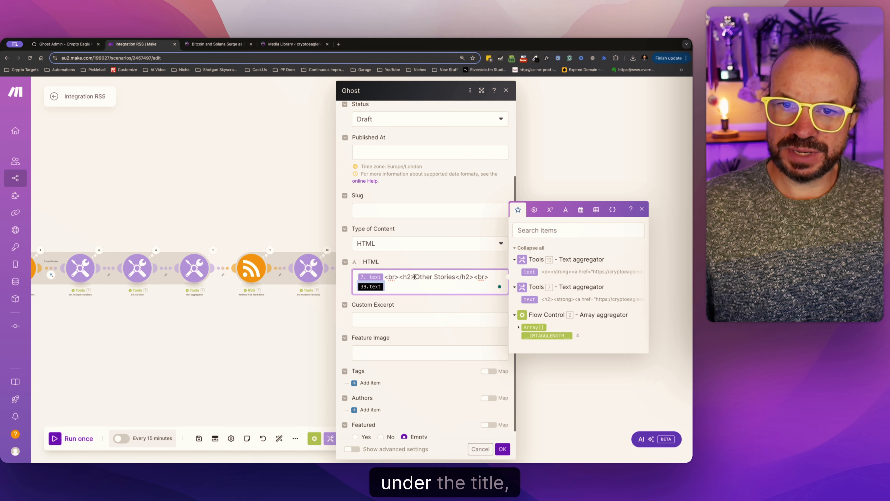
pyautogui.moveTo(415, 277); pyautogui.dragTo(459, 277)
pyautogui.click(435, 287)
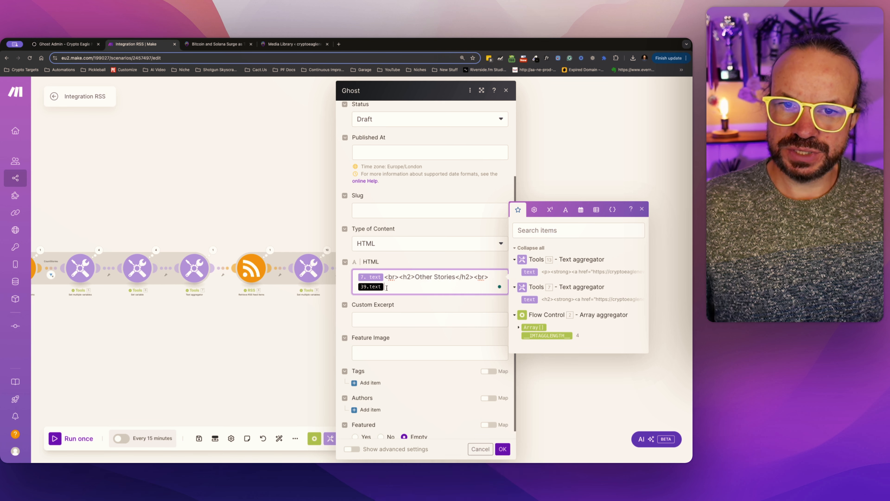
pyautogui.press('BackSpace')
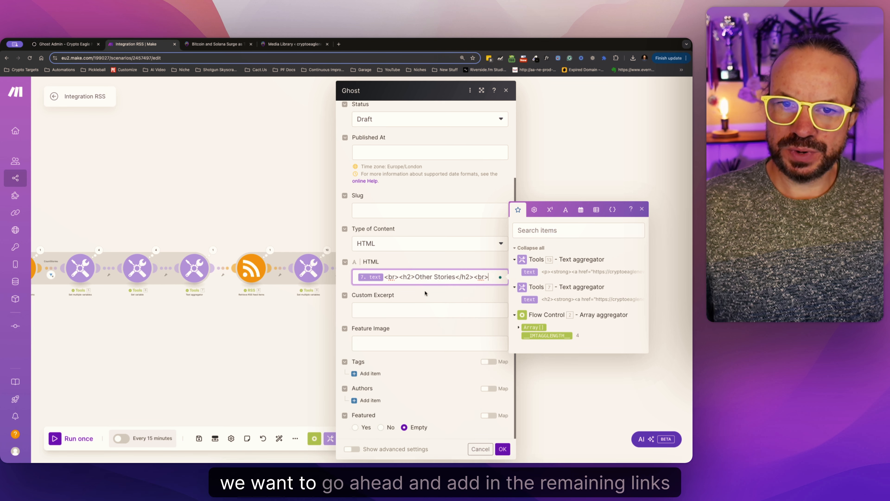
pyautogui.click(529, 273)
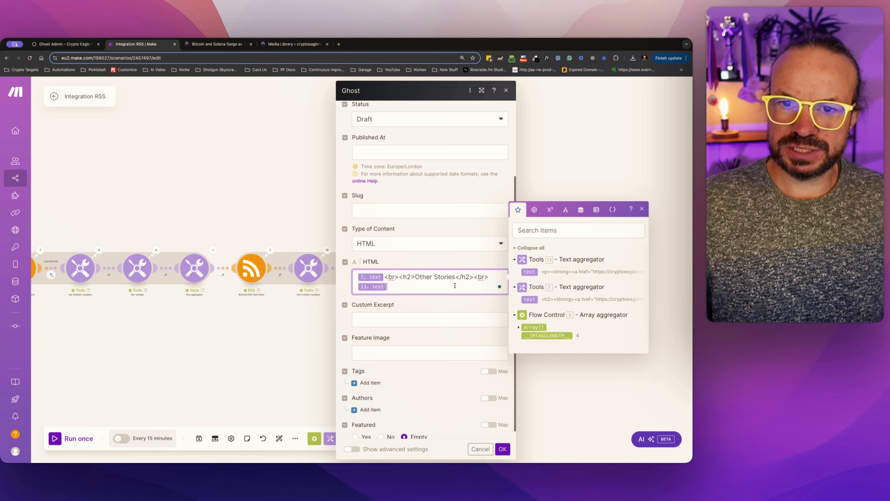
pyautogui.moveTo(385, 276)
pyautogui.mouseDown()
pyautogui.moveTo(495, 277)
pyautogui.moveTo(399, 275)
pyautogui.mouseUp()
pyautogui.click(392, 277)
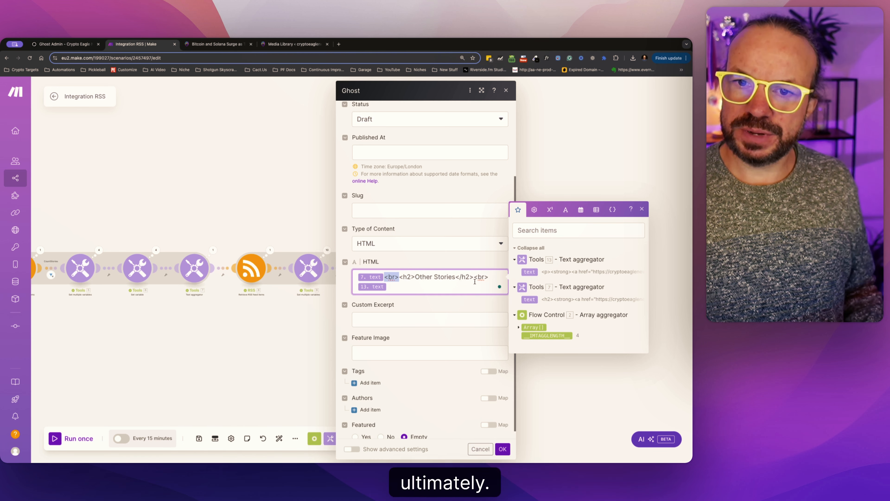
pyautogui.moveTo(473, 276); pyautogui.dragTo(399, 276)
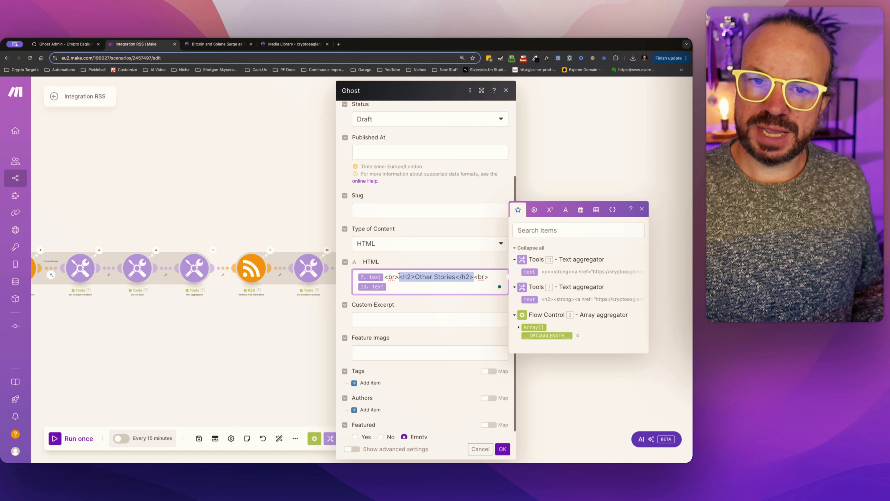
pyautogui.click(414, 275)
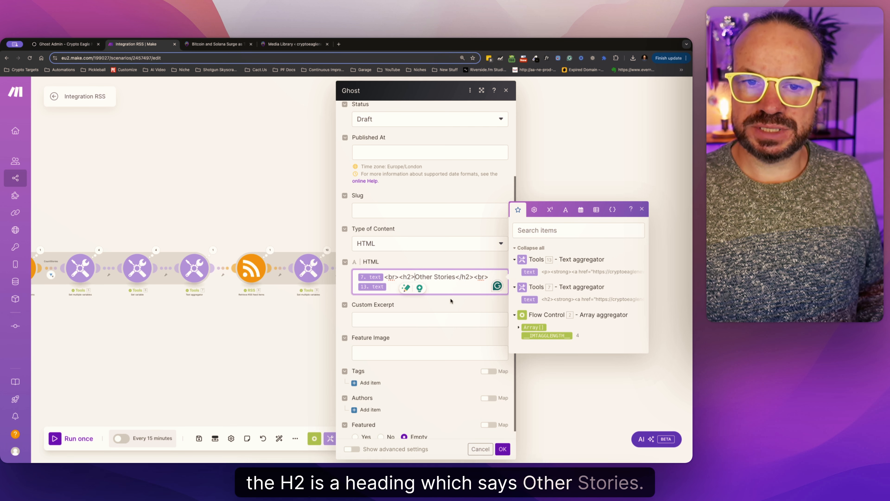
# Insert the array aggregator's Title item four times into the post's custom excerpt.
pyautogui.click(420, 317)
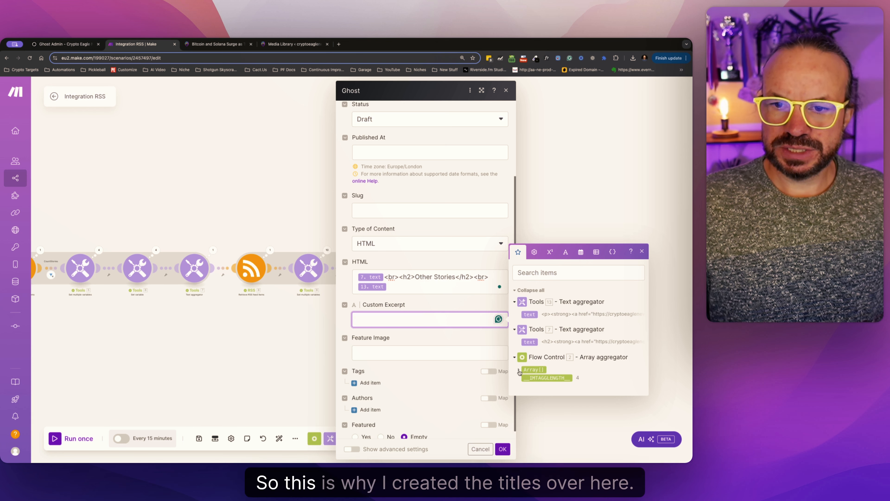
pyautogui.click(533, 369)
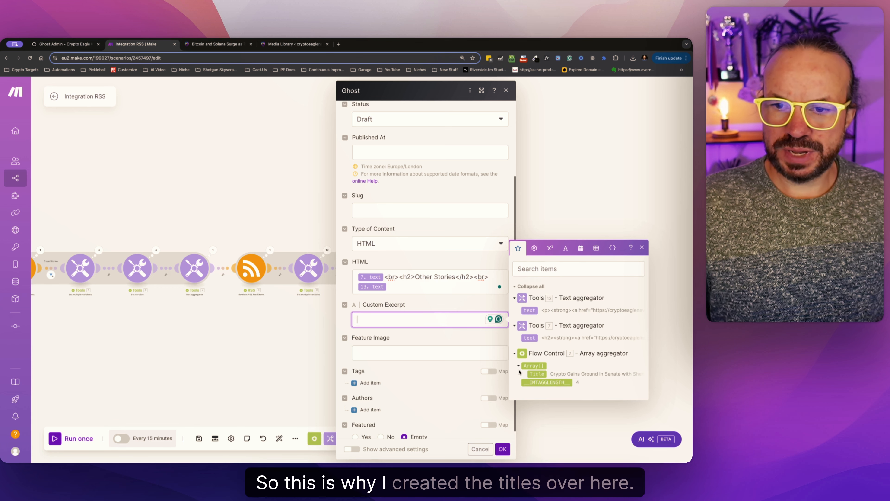
pyautogui.click(537, 374)
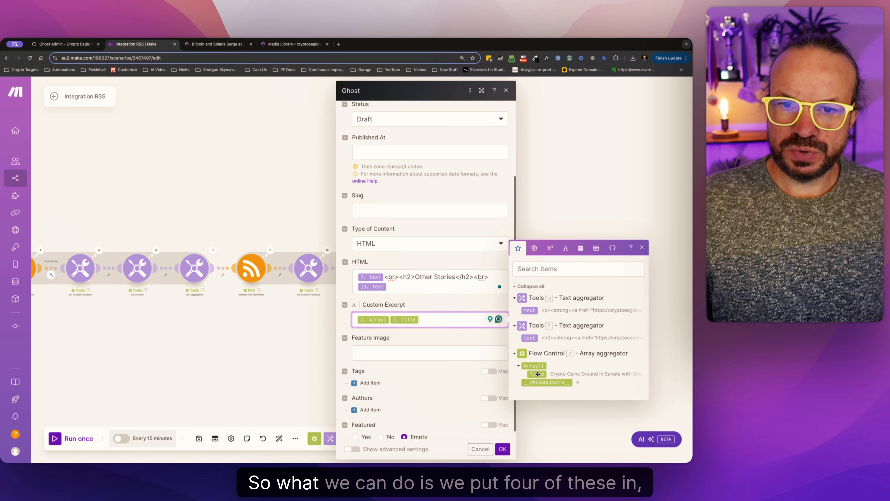
pyautogui.click(538, 373)
pyautogui.click(537, 374)
pyautogui.click(538, 374)
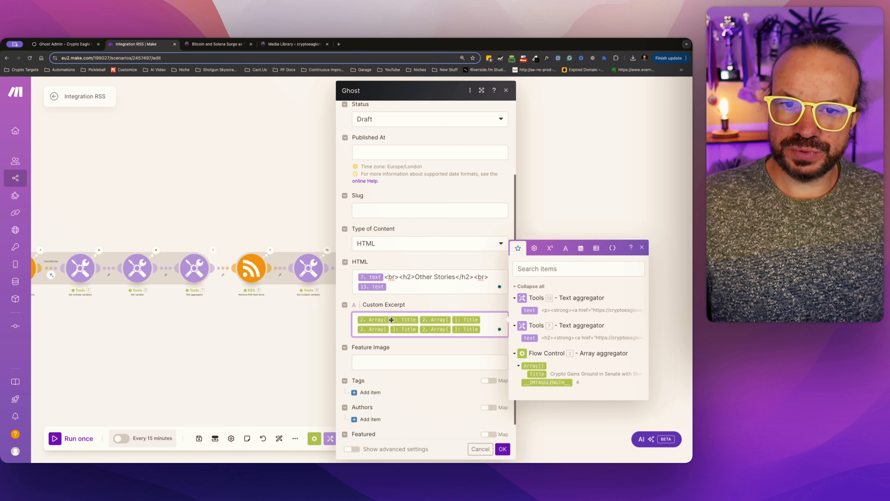
# Index the four array titles in the custom excerpt as 1, 2, 3 and 4.
pyautogui.write('1')
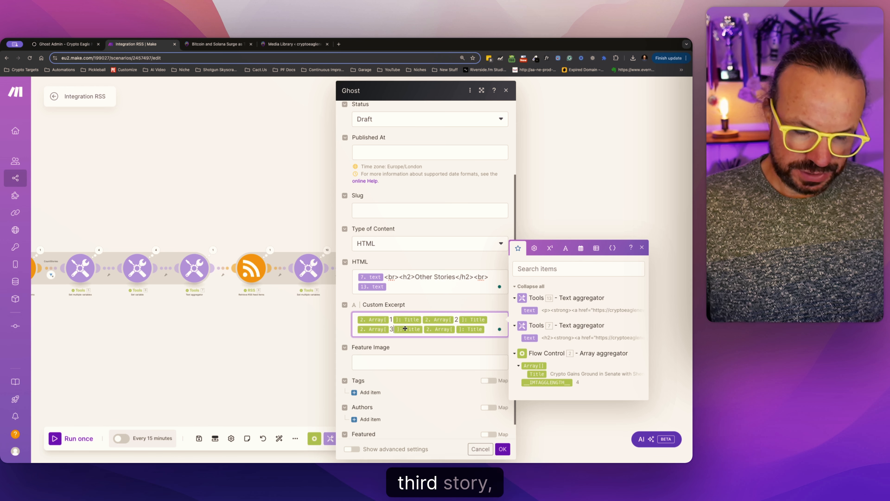
pyautogui.write('3')
pyautogui.click(456, 329)
pyautogui.write('4')
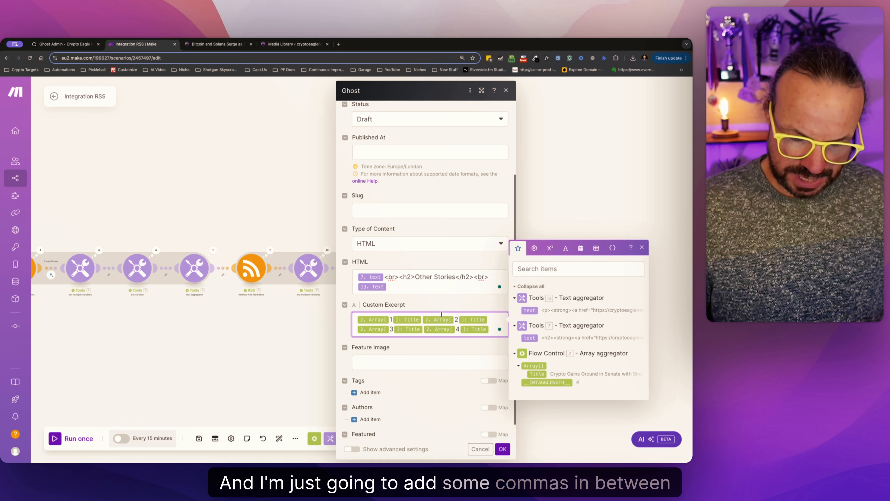
# Separate the four titles in the custom excerpt with commas and end them with a full stop.
pyautogui.click(423, 319)
pyautogui.write(',')
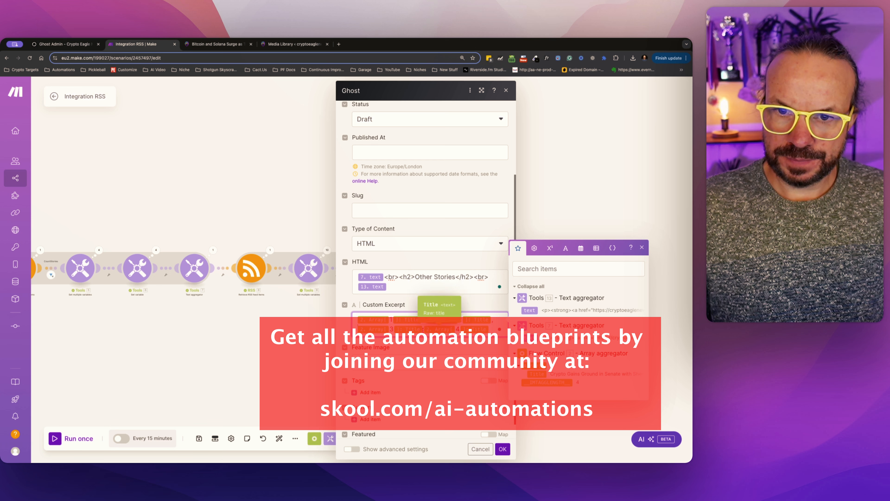
pyautogui.click(440, 330)
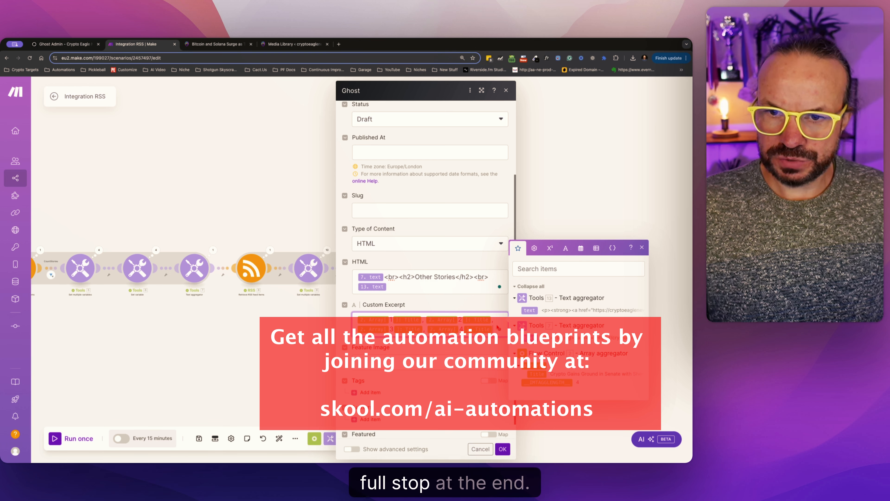
pyautogui.write('.')
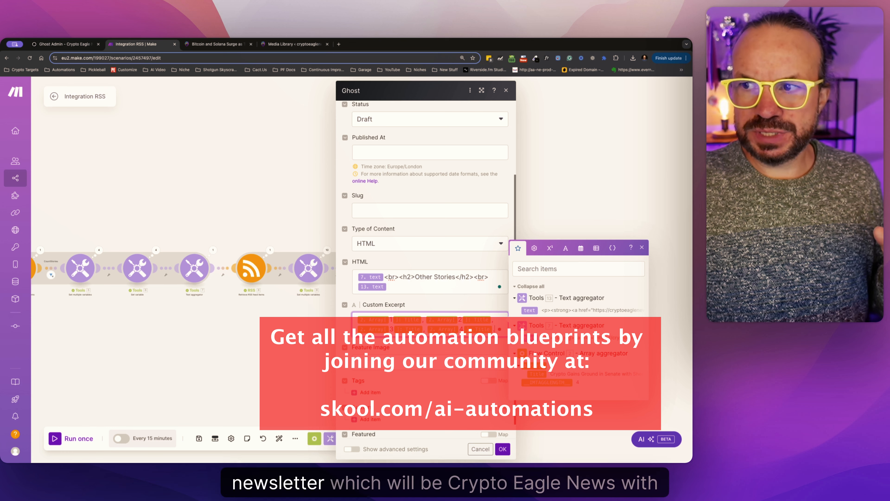
# Confirm the Ghost module's settings, save the scenario and run it once.
pyautogui.scroll(3, 429, 171)
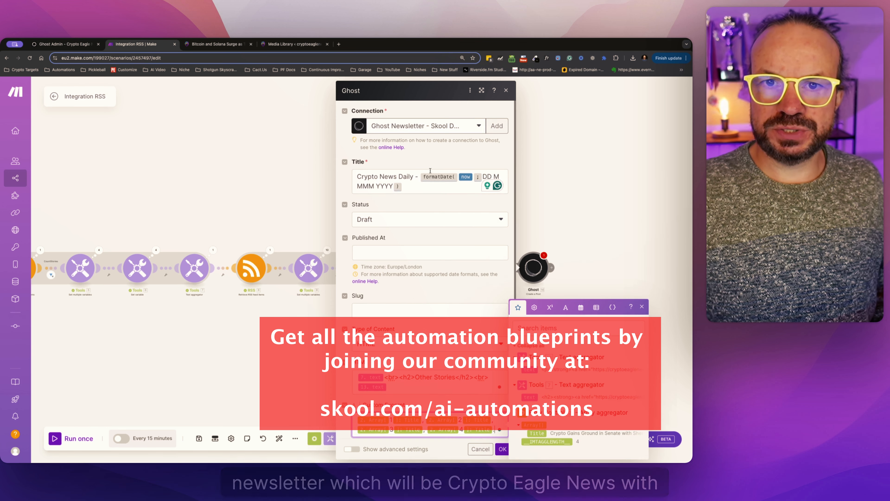
pyautogui.scroll(-3, 447, 279)
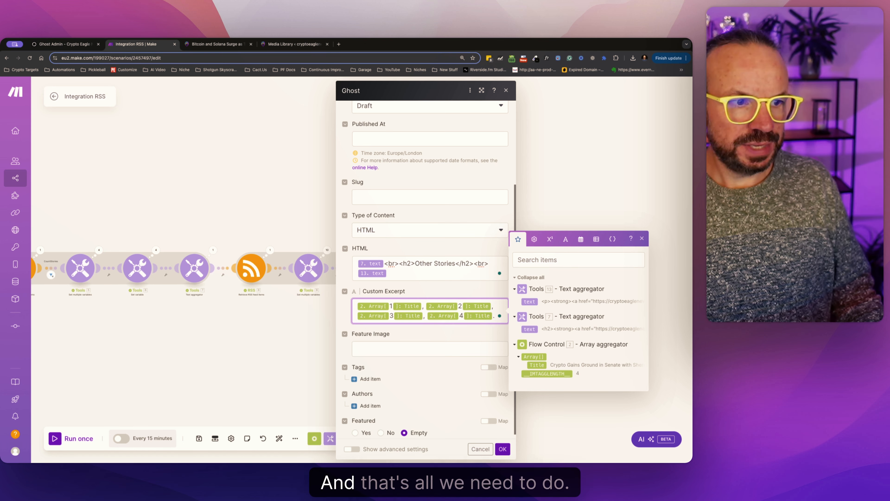
pyautogui.click(502, 450)
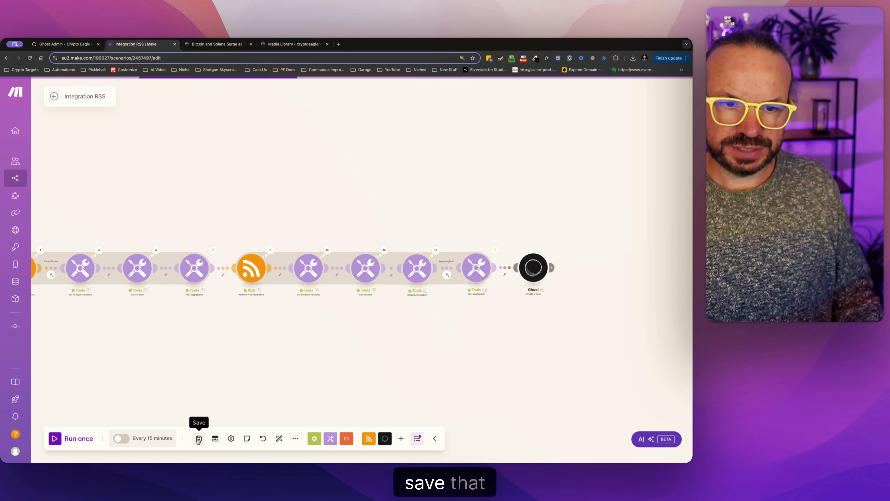
pyautogui.click(58, 438)
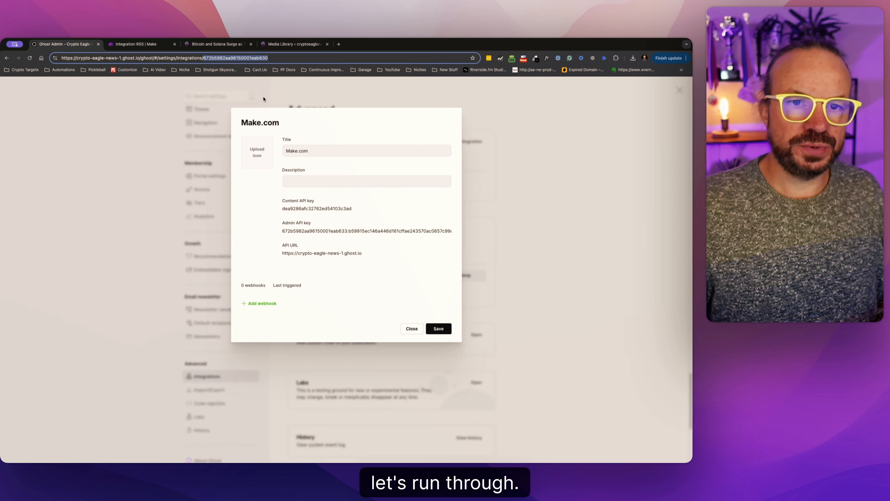
# Switch to Ghost Admin, open the Crypto News Daily - 06 November 2024 draft and check its title, headings, article text and images.
pyautogui.click(412, 328)
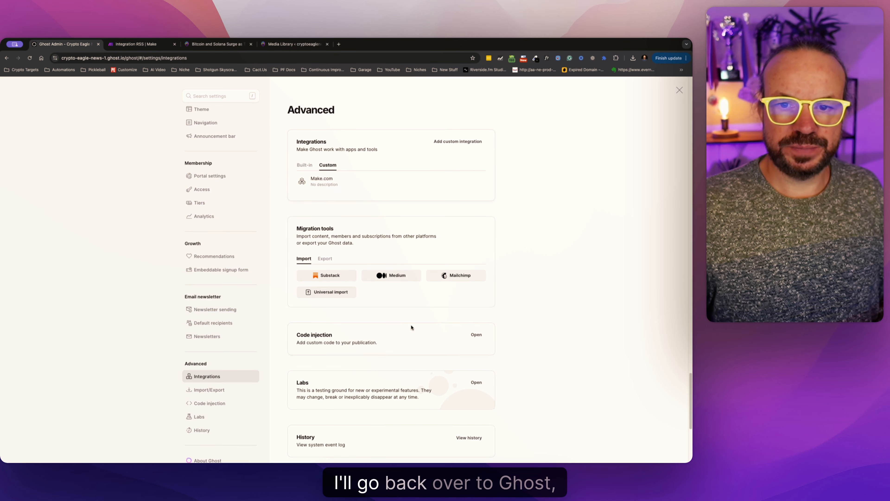
pyautogui.click(7, 58)
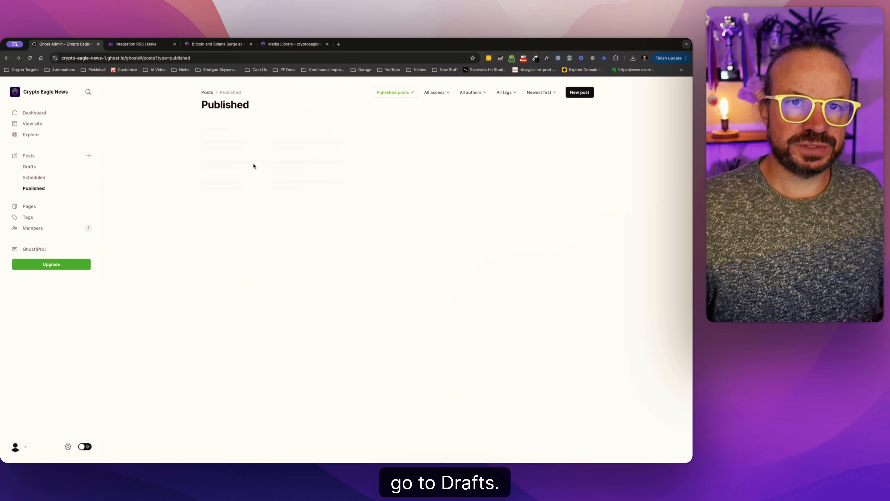
pyautogui.click(276, 141)
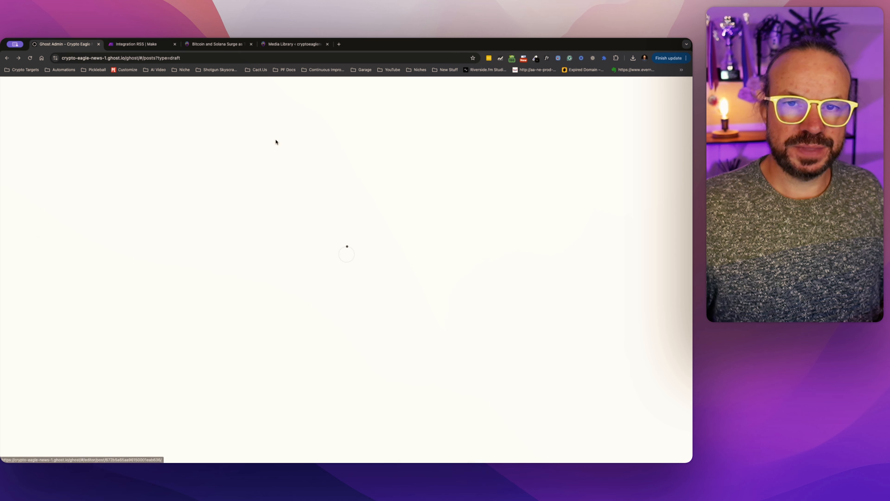
pyautogui.scroll(-8, 434, 237)
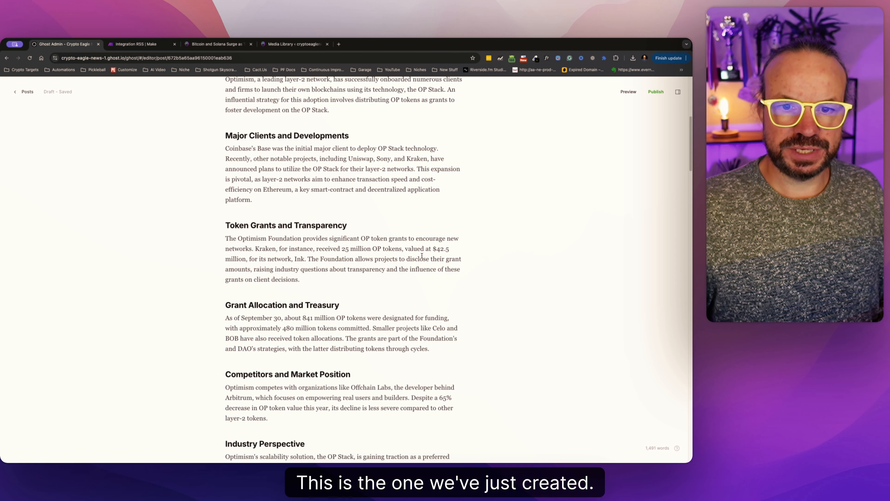
pyautogui.scroll(8, 420, 242)
pyautogui.click(322, 232)
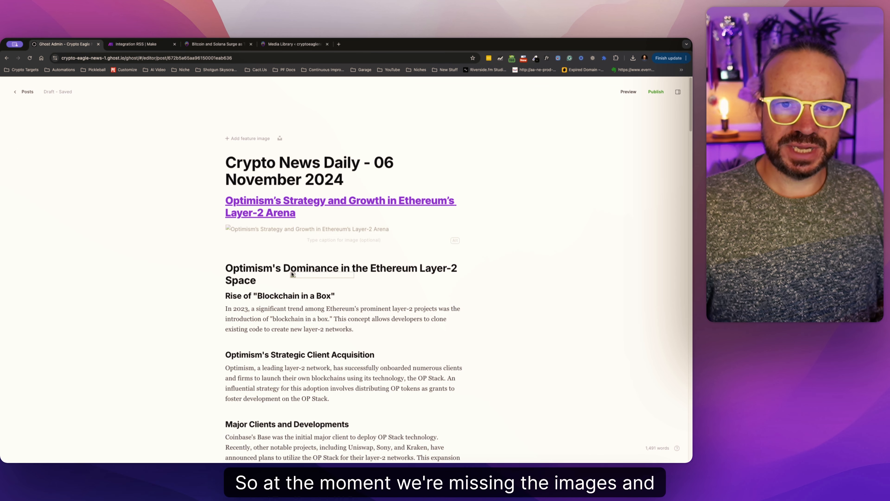
pyautogui.moveTo(292, 274); pyautogui.dragTo(293, 274)
pyautogui.click(499, 239)
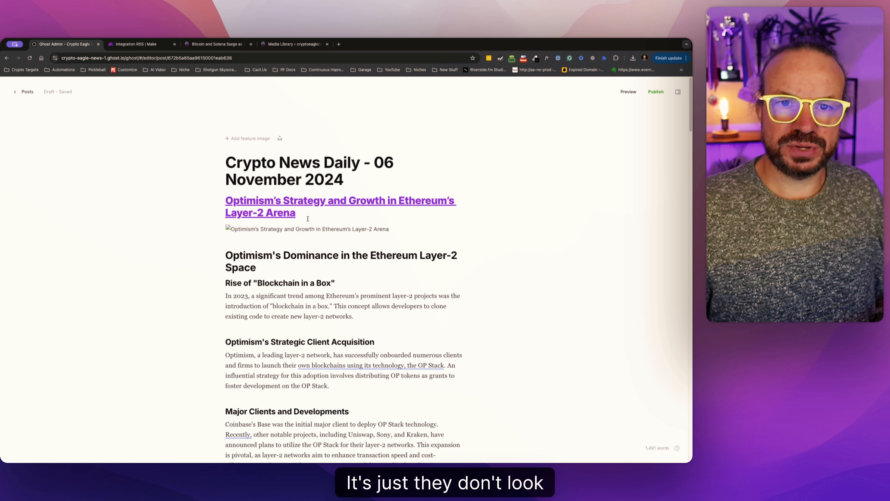
# Examine the draft's article sections, the horizontal rules between stories and the Other Stories links at its end.
pyautogui.moveTo(226, 254); pyautogui.dragTo(336, 326)
pyautogui.scroll(-10, 337, 333)
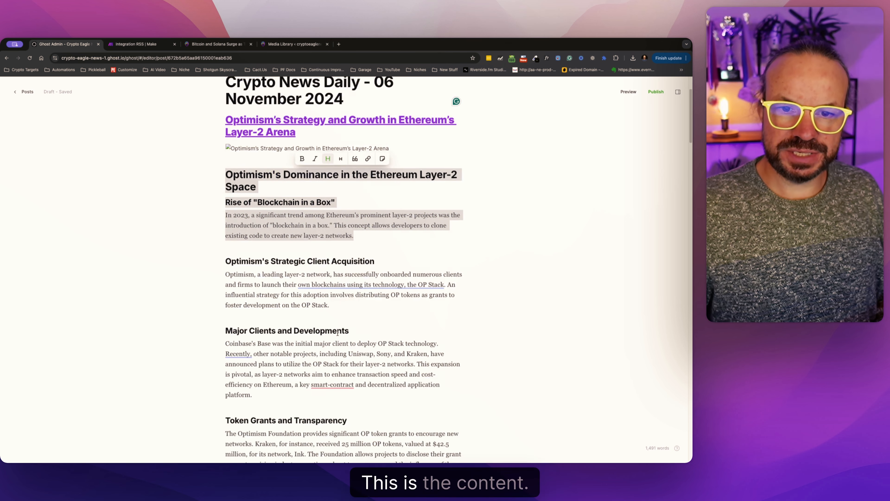
pyautogui.scroll(-10, 338, 334)
pyautogui.scroll(4, 339, 206)
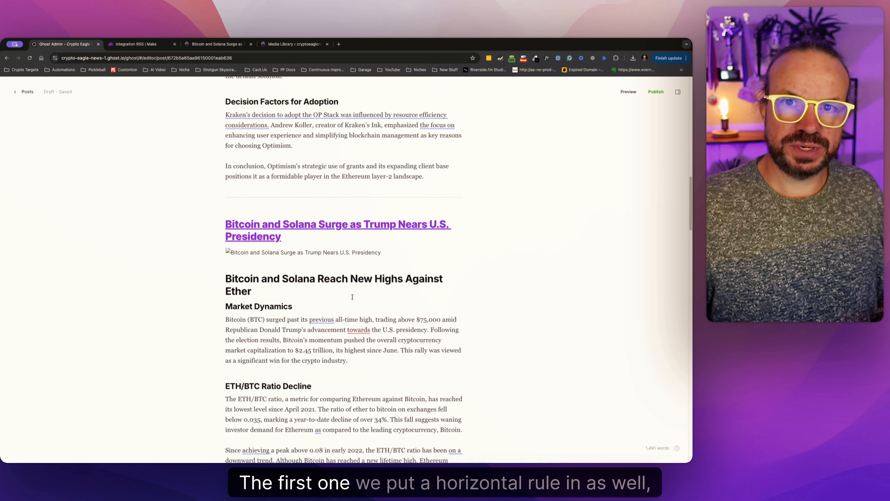
pyautogui.click(334, 199)
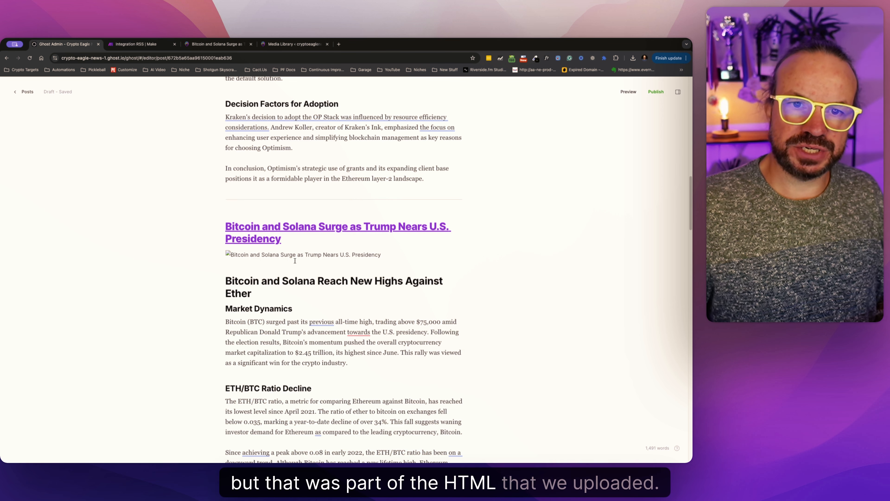
pyautogui.scroll(-20, 261, 263)
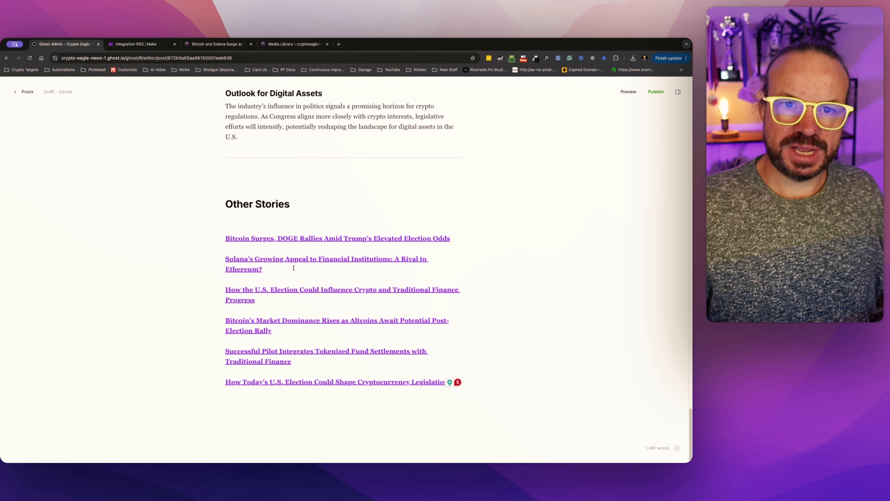
pyautogui.press('super+a')
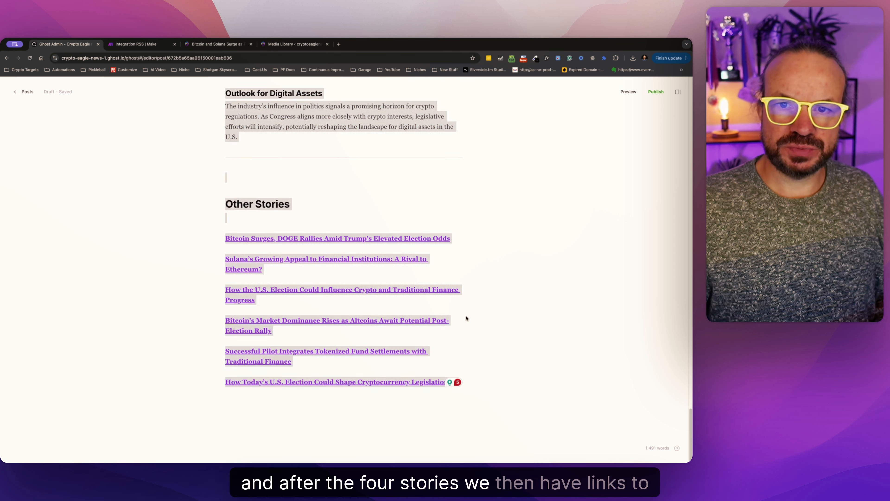
pyautogui.click(481, 409)
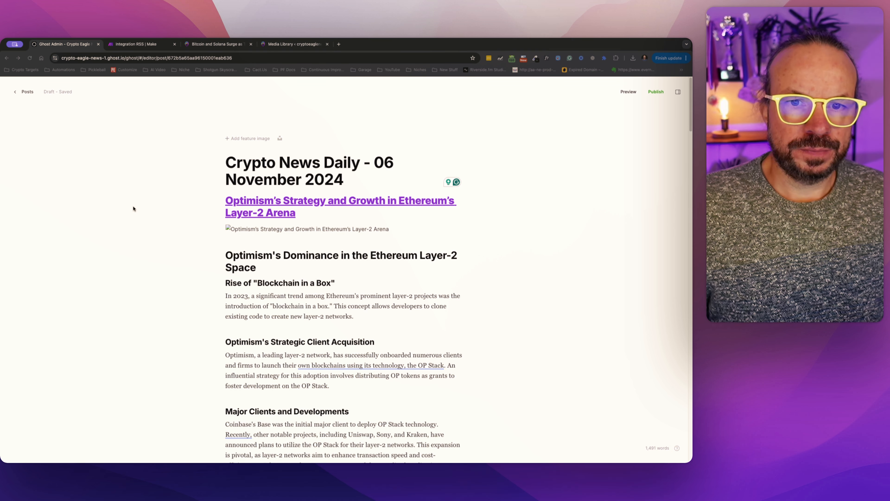
# Switch to Make, run the Integration RSS scenario once, and open the newly generated Crypto News Daily draft in Ghost Admin.
pyautogui.click(130, 45)
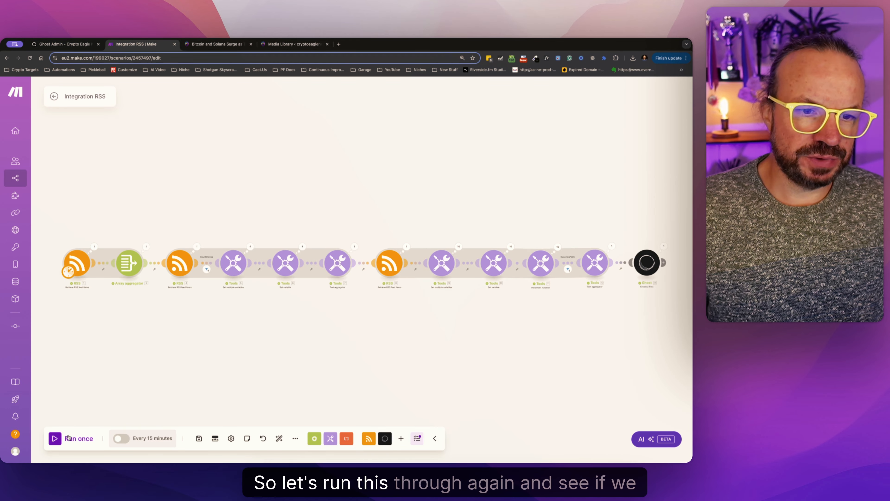
pyautogui.click(58, 440)
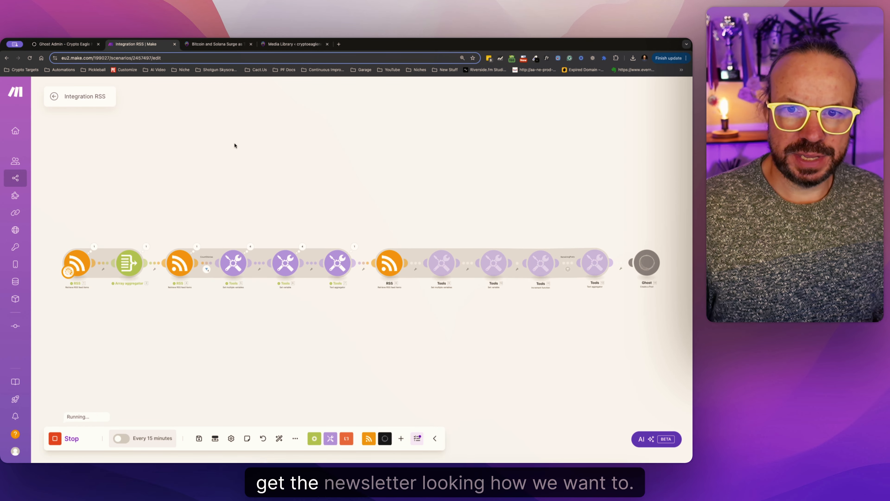
pyautogui.click(80, 41)
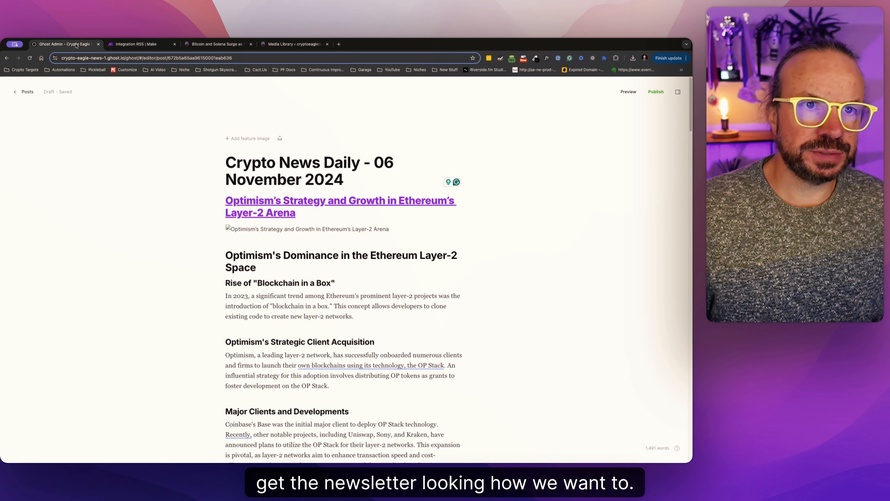
pyautogui.click(30, 95)
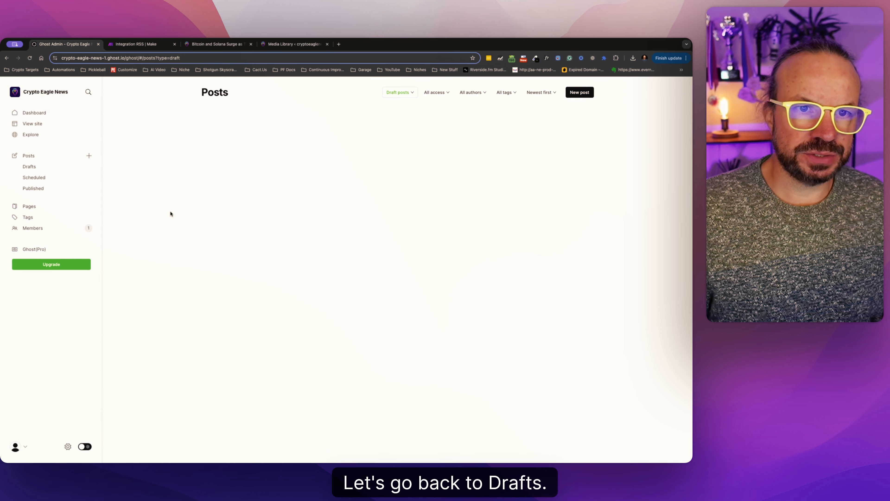
pyautogui.click(232, 139)
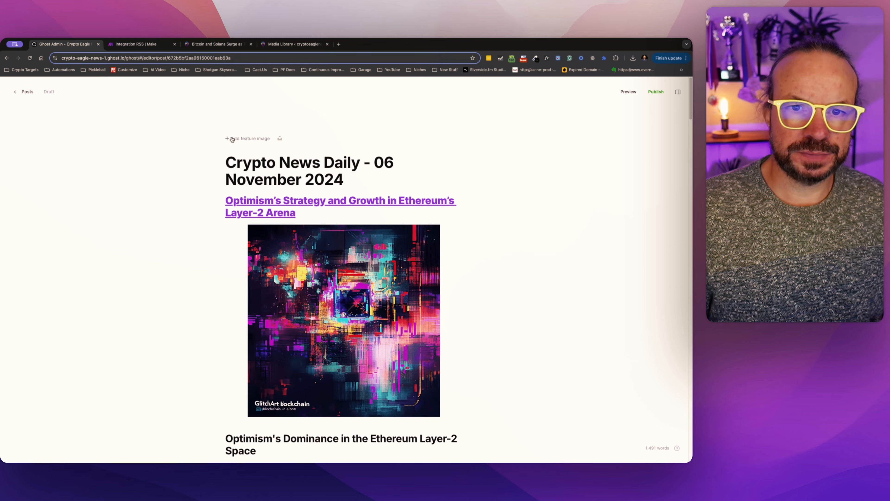
# Check the new draft's story images, headings, article text and Other Stories section.
pyautogui.scroll(-15, 168, 313)
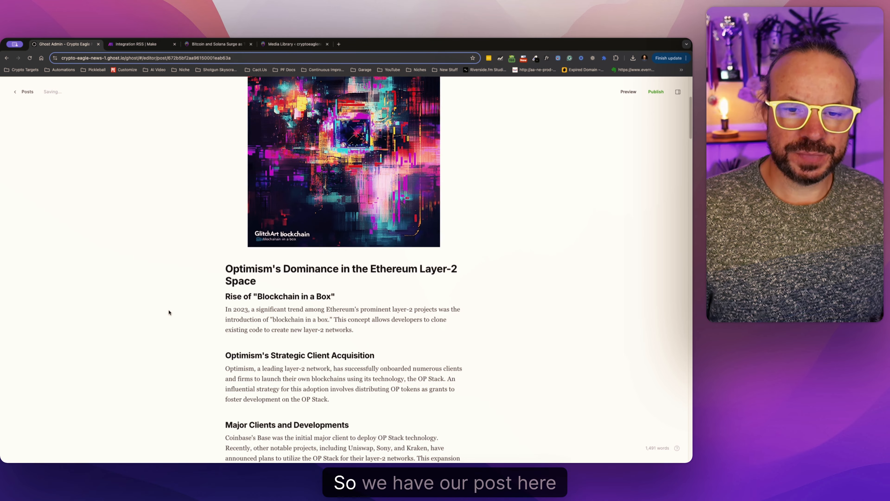
pyautogui.scroll(-20, 169, 312)
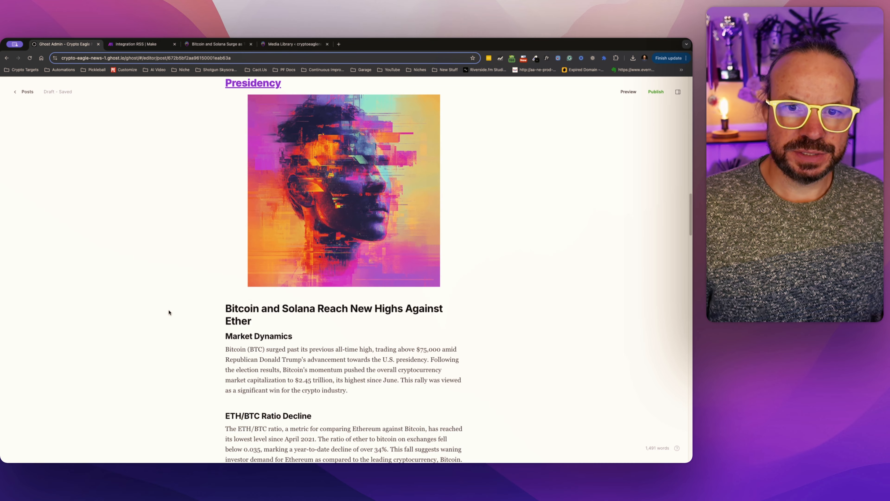
pyautogui.scroll(-15, 169, 312)
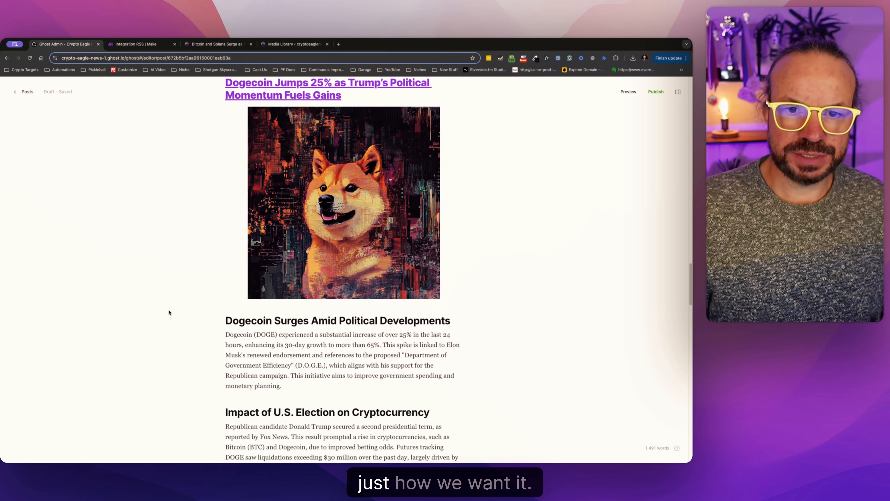
pyautogui.scroll(-20, 169, 313)
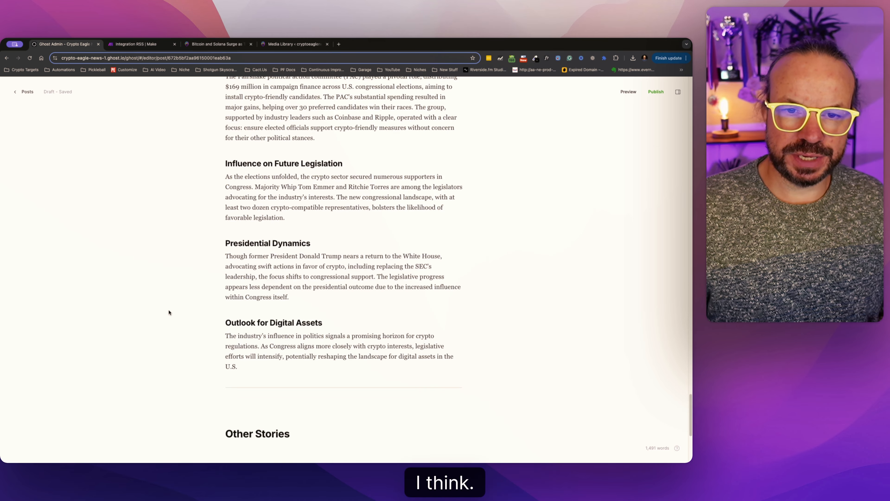
pyautogui.scroll(-1, 168, 312)
pyautogui.scroll(10, 168, 313)
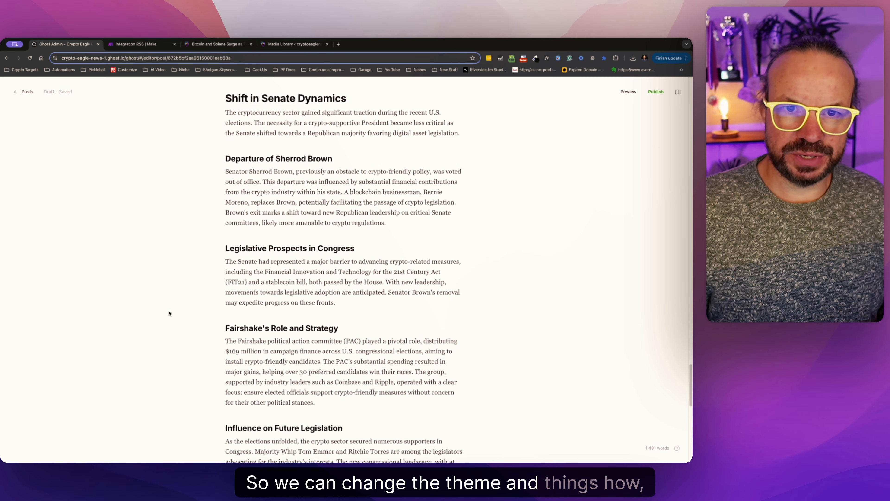
pyautogui.scroll(-10, 168, 313)
pyautogui.scroll(4, 169, 312)
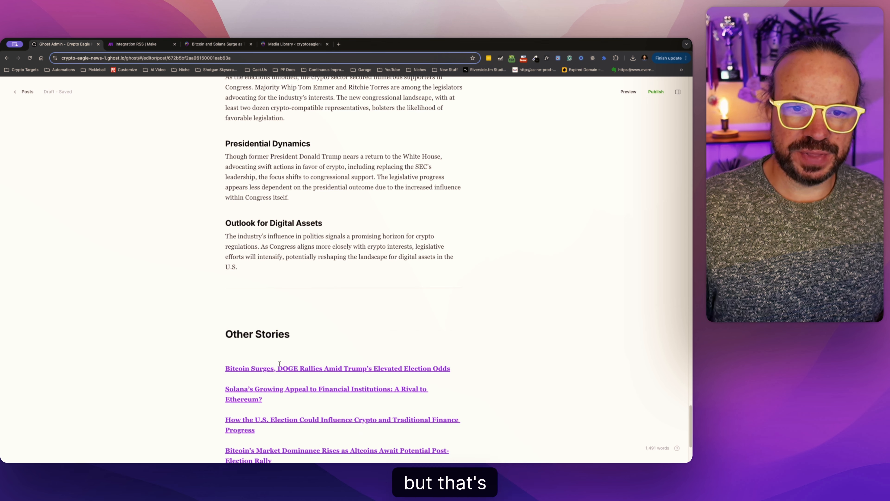
pyautogui.moveTo(278, 367)
pyautogui.scroll(20, 209, 307)
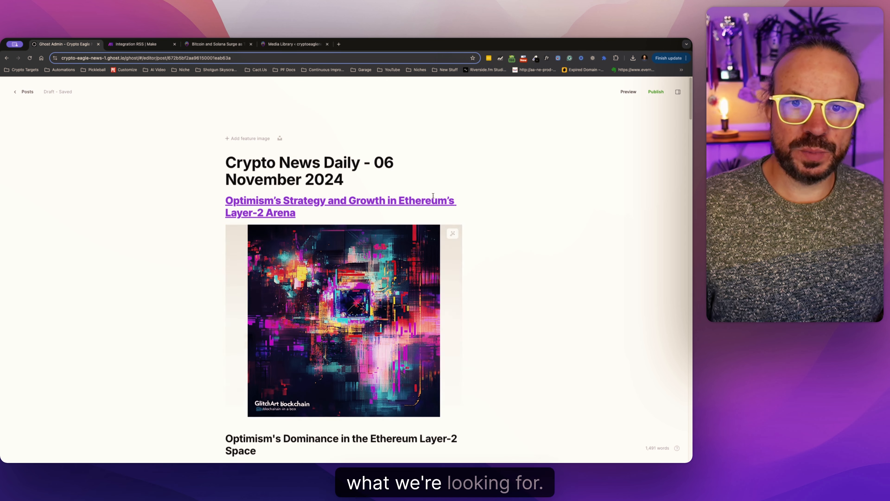
# Look at the draft's publish settings, return to the editor and review the stories' format and images.
pyautogui.click(656, 92)
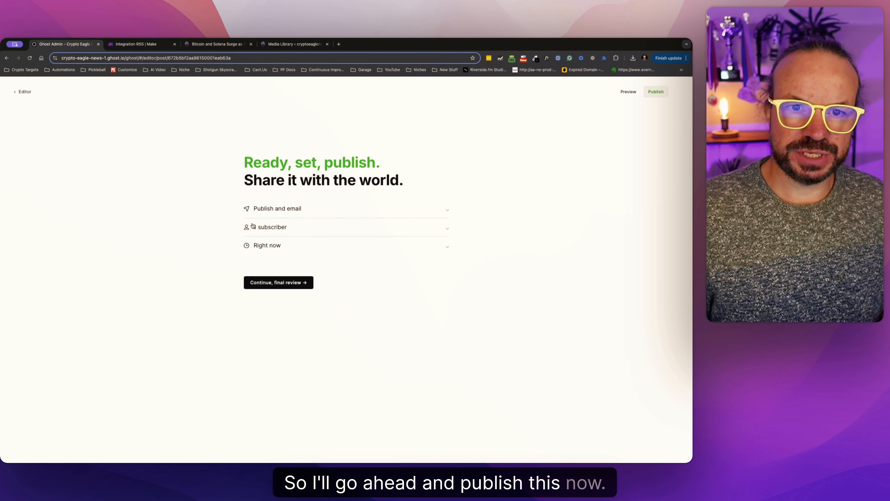
pyautogui.click(8, 91)
pyautogui.scroll(-5, 505, 347)
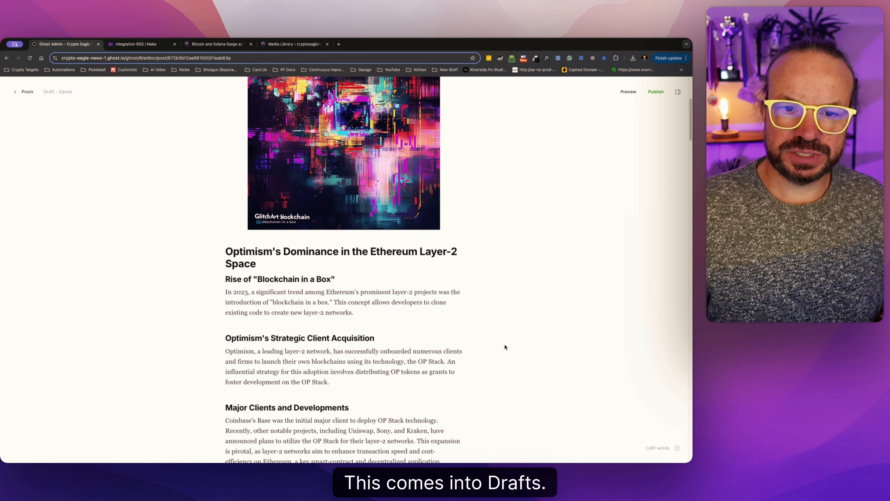
pyautogui.scroll(-3, 505, 346)
pyautogui.moveTo(307, 305); pyautogui.dragTo(225, 254)
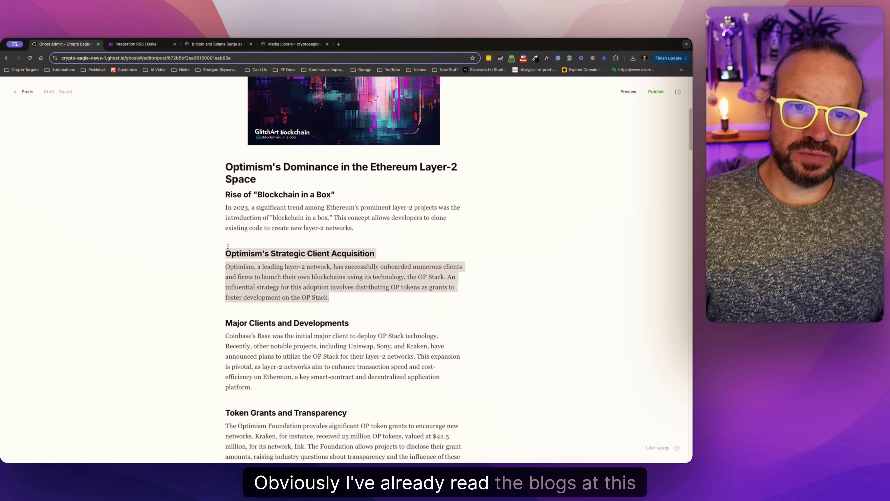
pyautogui.click(275, 320)
pyautogui.scroll(-20, 276, 320)
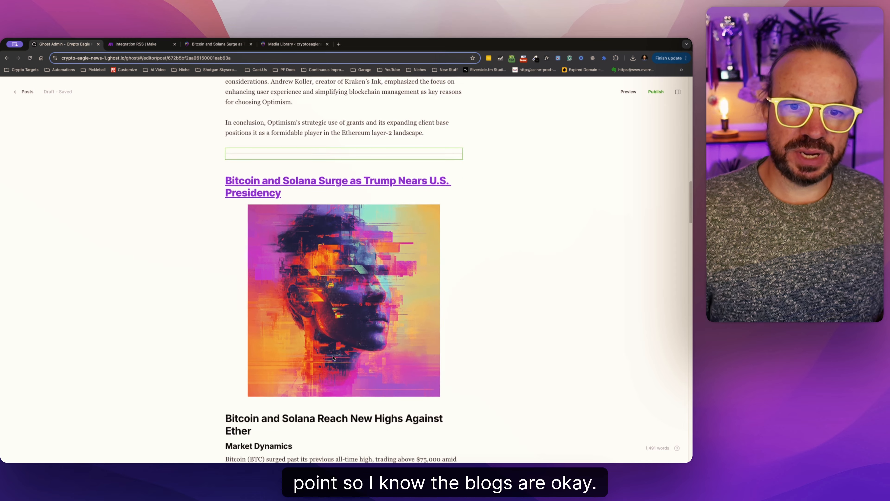
pyautogui.scroll(-20, 327, 335)
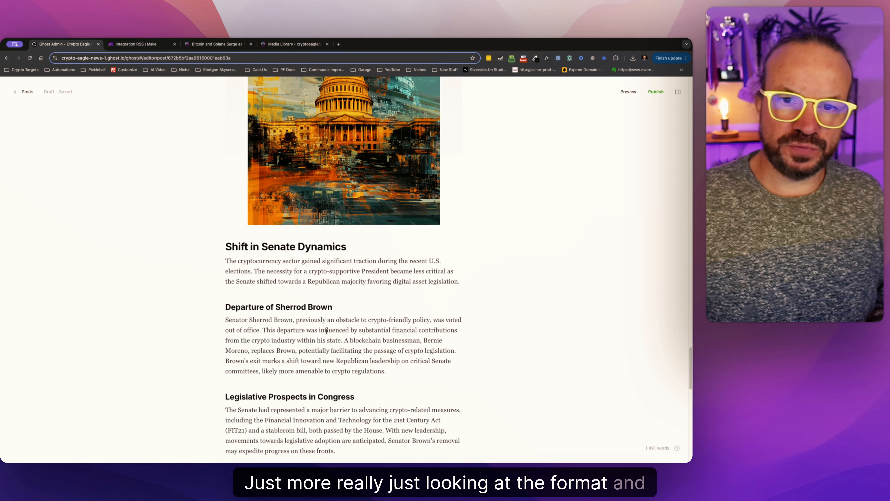
pyautogui.scroll(20, 326, 332)
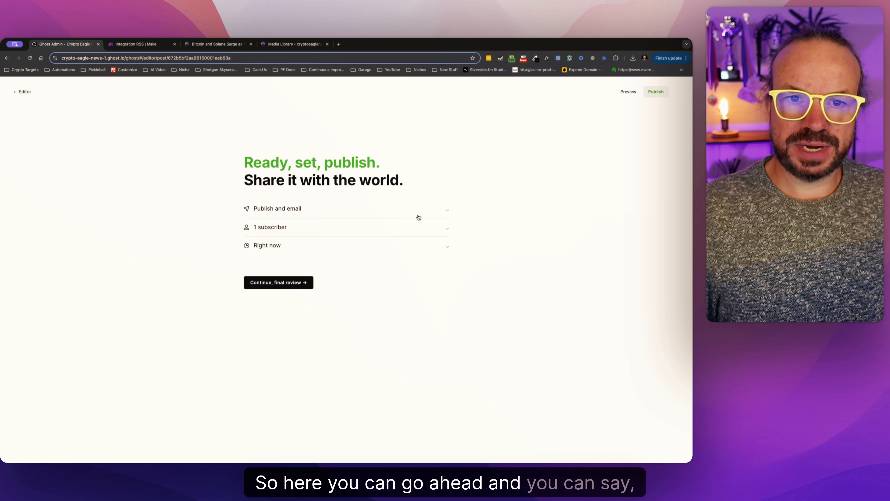
# Set the post to Publish and email, review the subscriber recipients, and keep the timing at Set it live now.
pyautogui.click(448, 210)
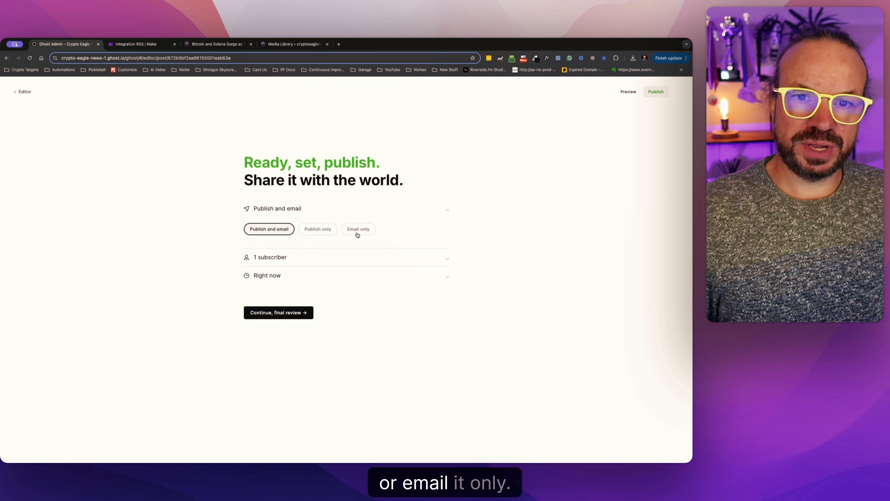
pyautogui.click(325, 228)
pyautogui.click(258, 229)
pyautogui.click(294, 257)
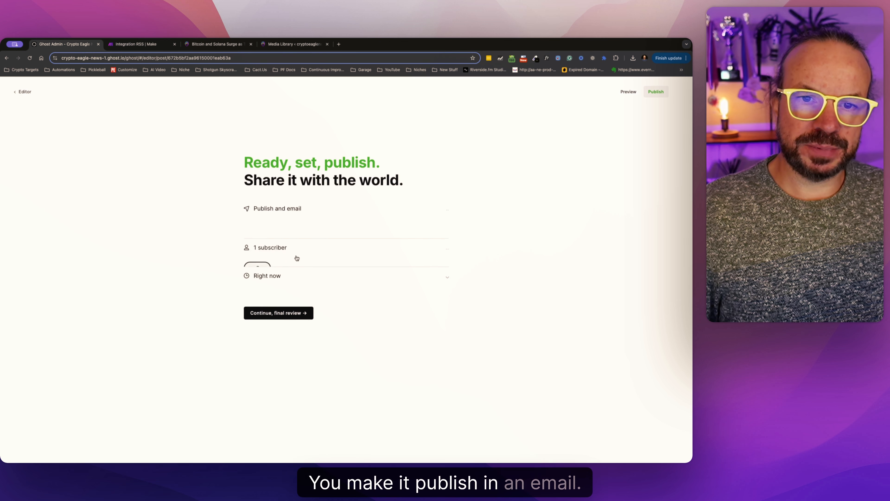
pyautogui.click(259, 227)
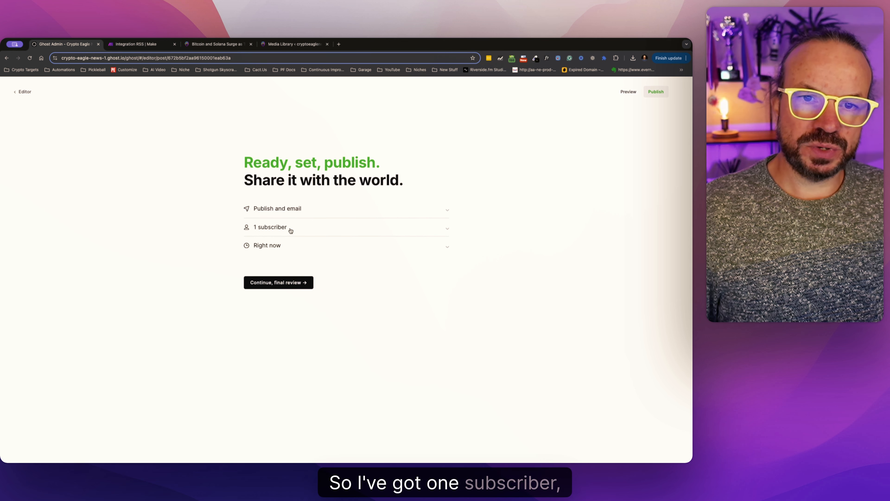
pyautogui.click(284, 249)
pyautogui.click(297, 265)
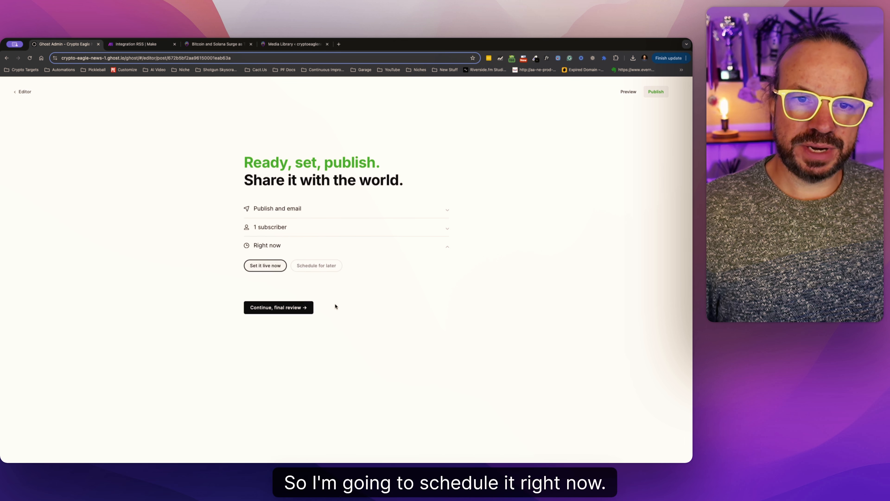
# Continue to the final review, publish and send the post right now, and dismiss the sharing dialog.
pyautogui.click(284, 307)
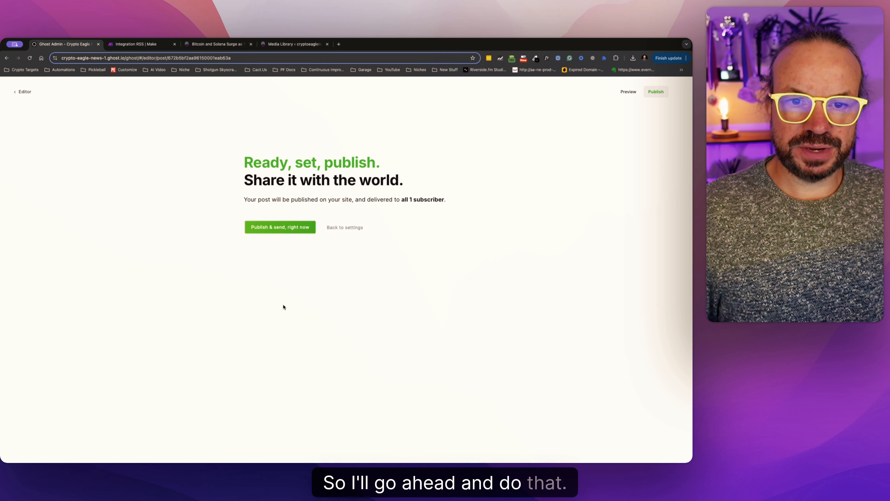
pyautogui.click(292, 230)
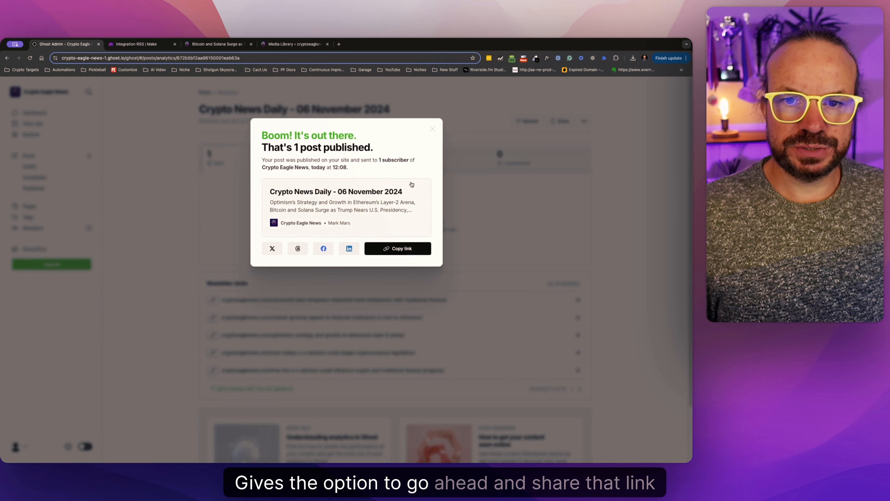
pyautogui.click(348, 105)
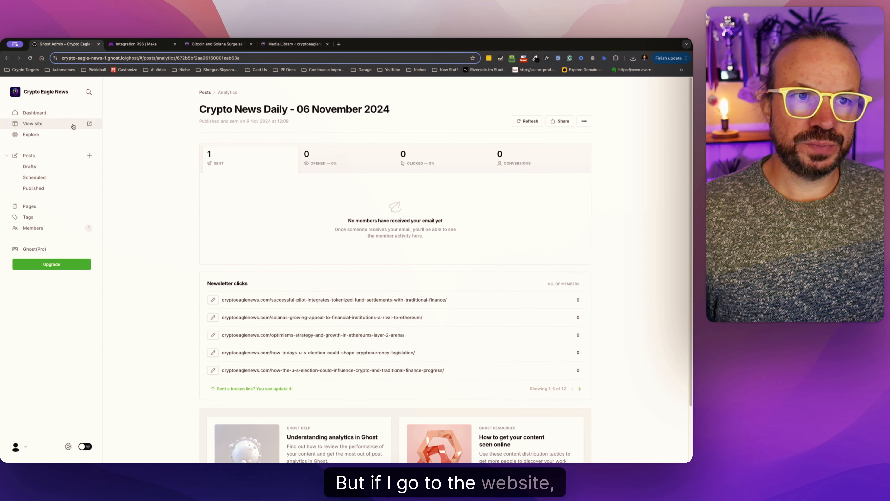
# View the CryptoEagle site, open the Crypto News Daily - 06 November 2024 post and check its images and article text.
pyautogui.click(88, 123)
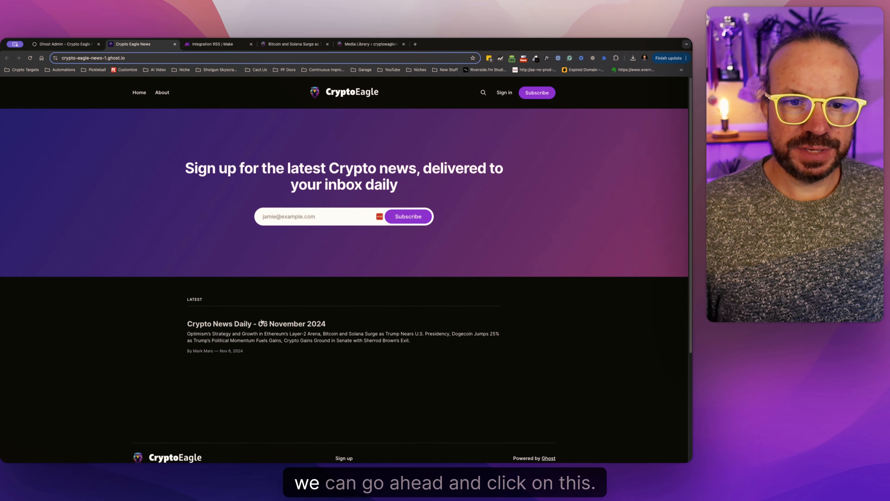
pyautogui.click(260, 326)
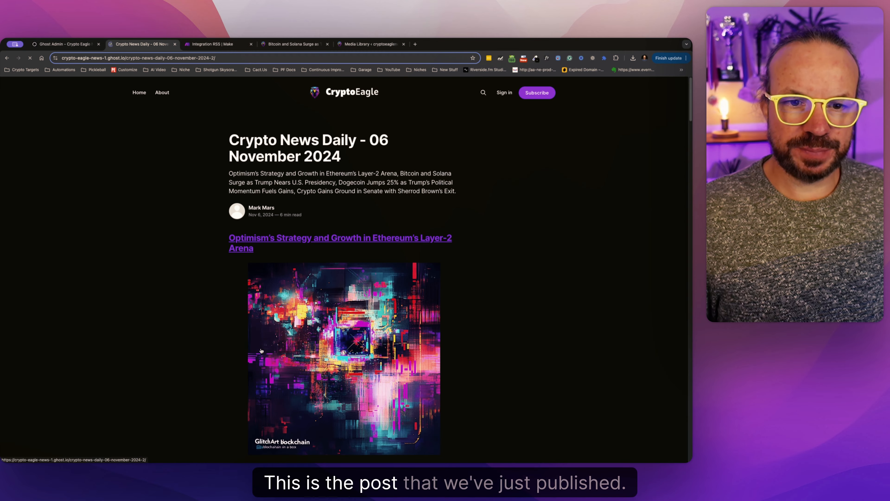
pyautogui.scroll(-15, 323, 243)
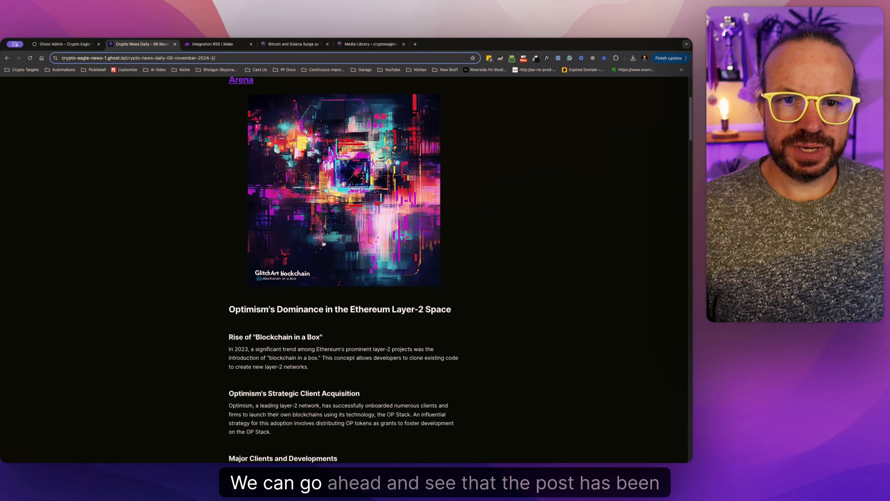
pyautogui.scroll(-20, 323, 242)
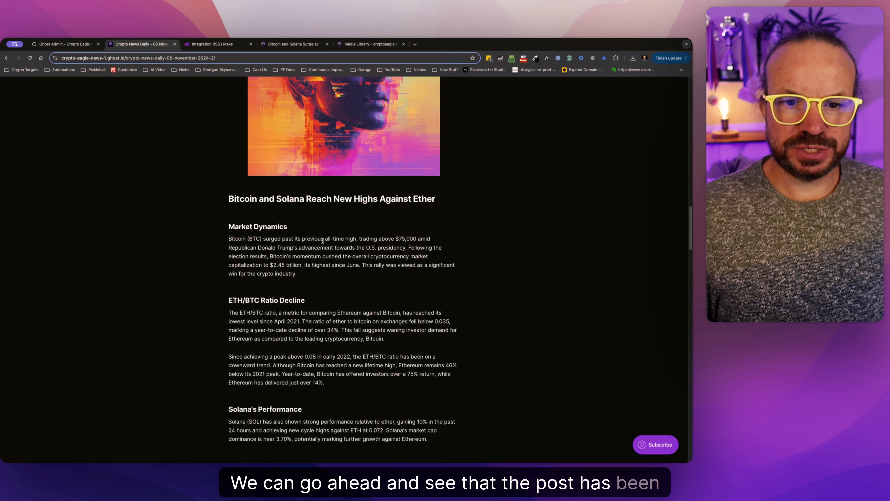
# Read through the rest of the published newsletter post and return to the CryptoEagle home page.
pyautogui.scroll(-20, 322, 243)
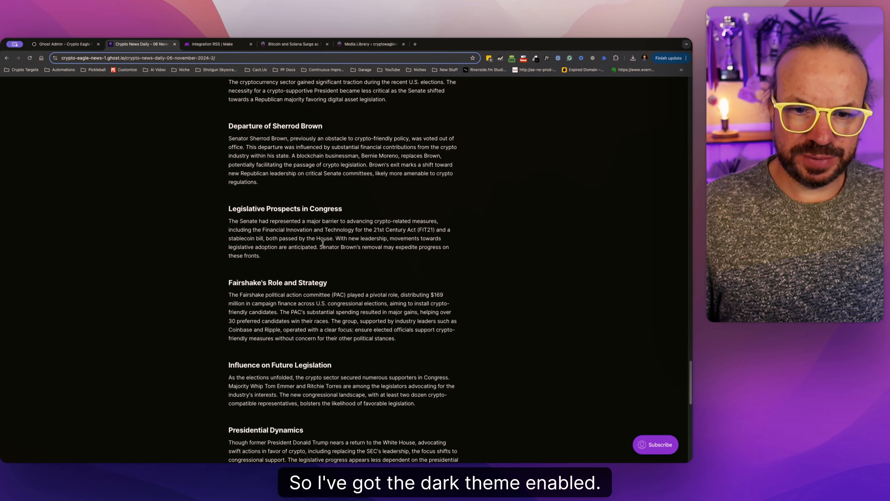
pyautogui.scroll(20, 323, 244)
pyautogui.click(327, 93)
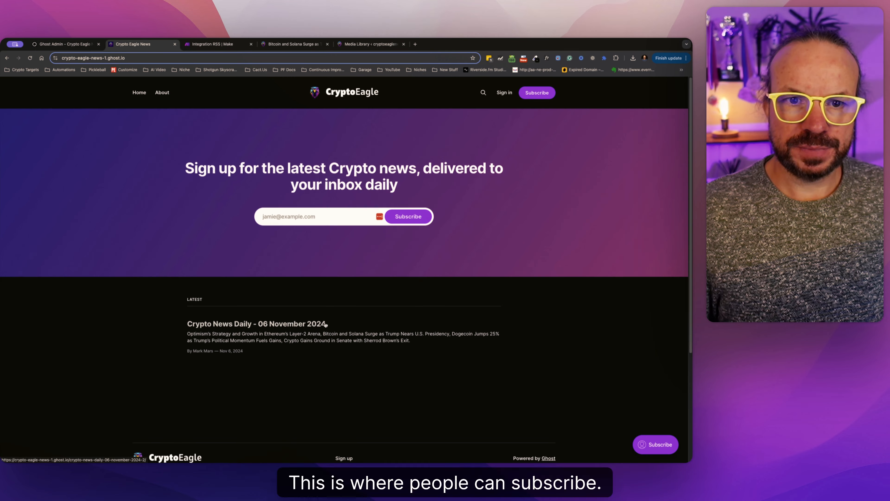
# Reopen the Crypto News Daily - 06 November 2024 post and follow its Optimism story to the full article to check the linked page.
pyautogui.click(230, 45)
pyautogui.click(140, 43)
pyautogui.click(296, 328)
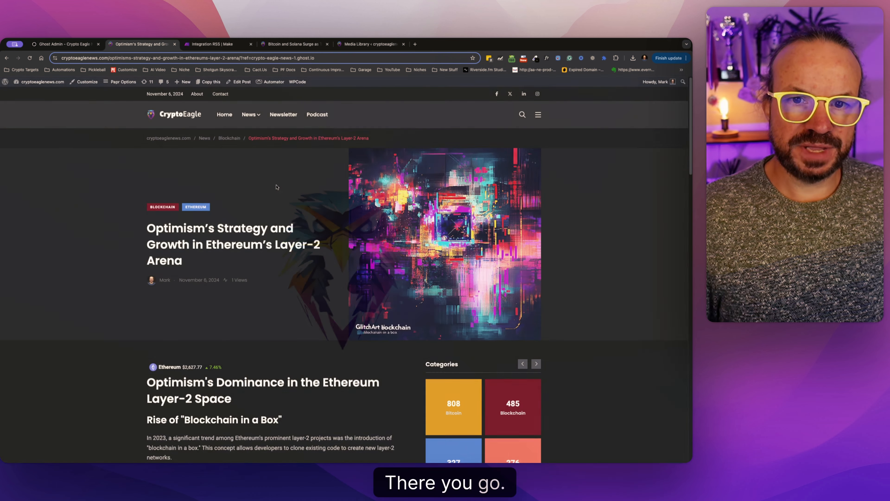
pyautogui.scroll(-5, 272, 332)
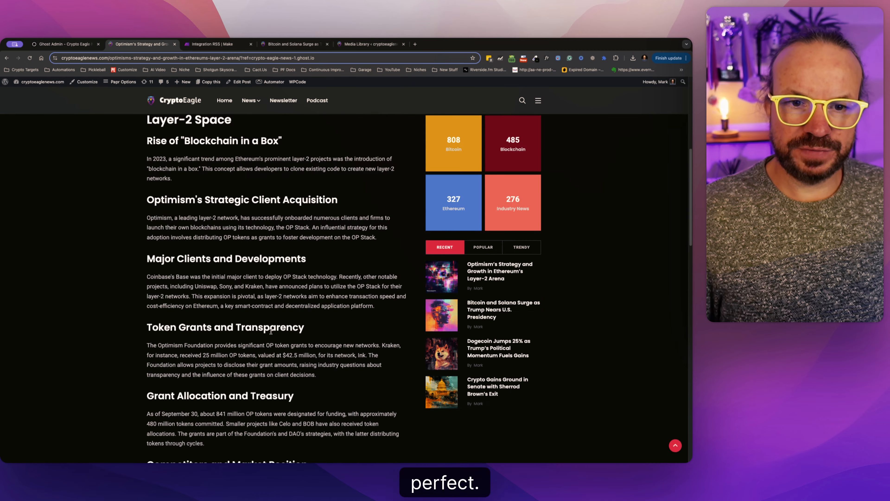
pyautogui.scroll(5, 273, 332)
# In the Integration RSS scenario in Make, add a Twilio Create a Message module after the Ghost module.
pyautogui.hotkey('ctrl', 'Tab')
pyautogui.moveTo(597, 312); pyautogui.dragTo(508, 290)
pyautogui.click(573, 242)
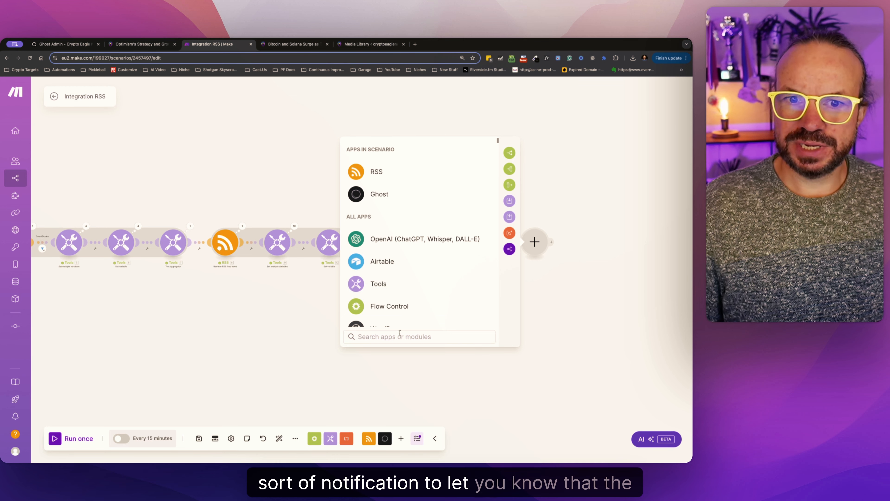
pyautogui.click(399, 333)
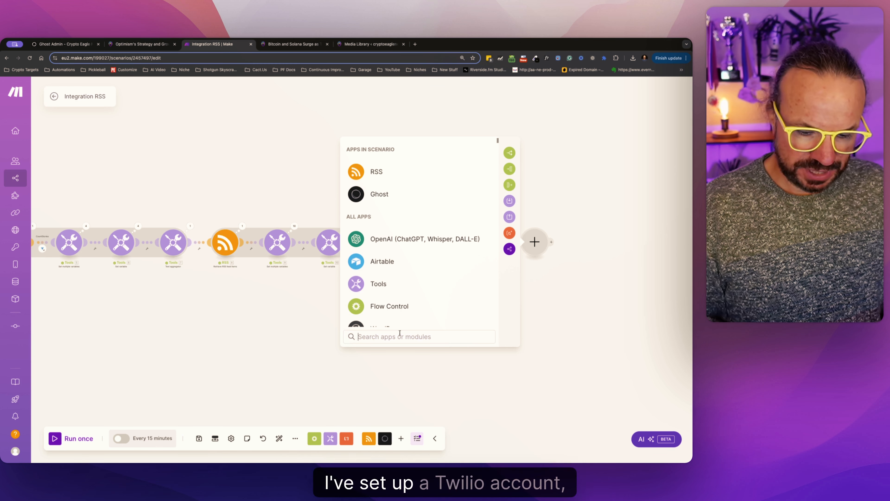
pyautogui.write('twill')
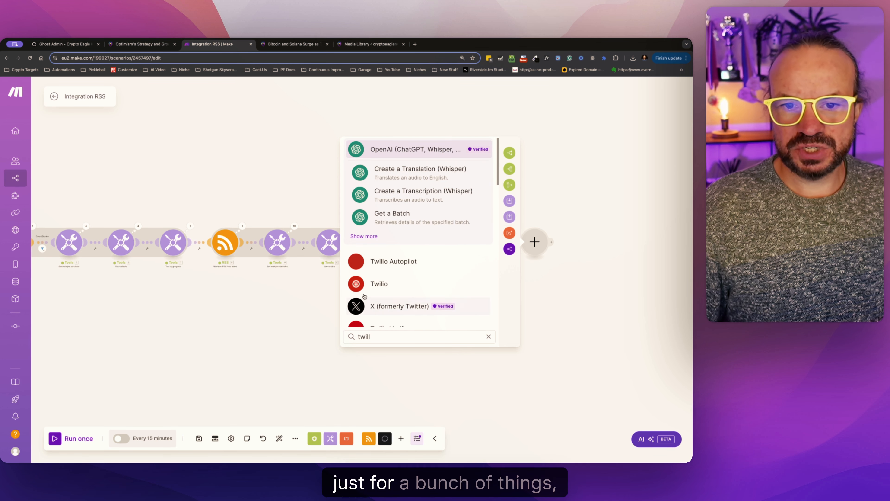
pyautogui.click(387, 284)
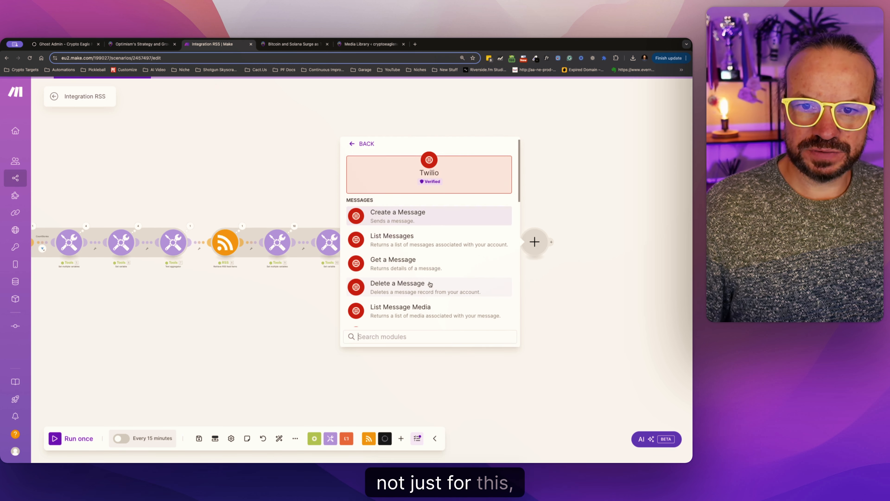
pyautogui.click(417, 220)
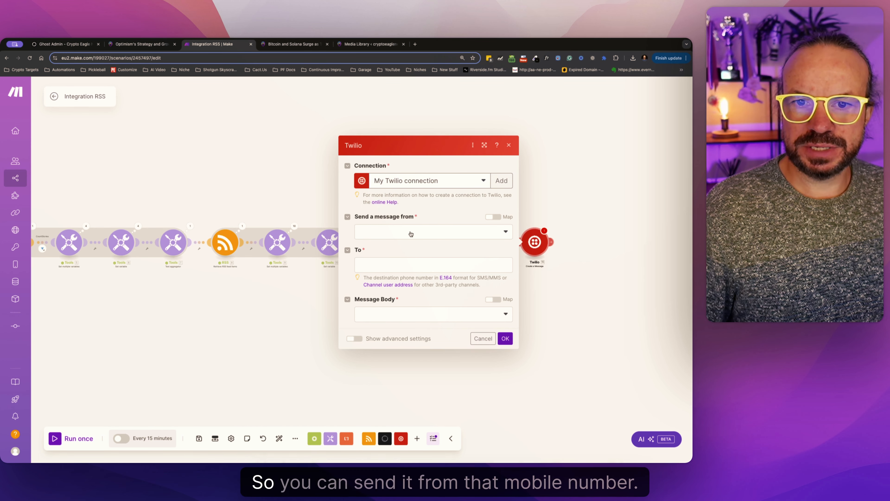
# Set the Twilio message body to Create a Body, look through the Ghost post fields available for its text, and cancel the module settings.
pyautogui.click(367, 264)
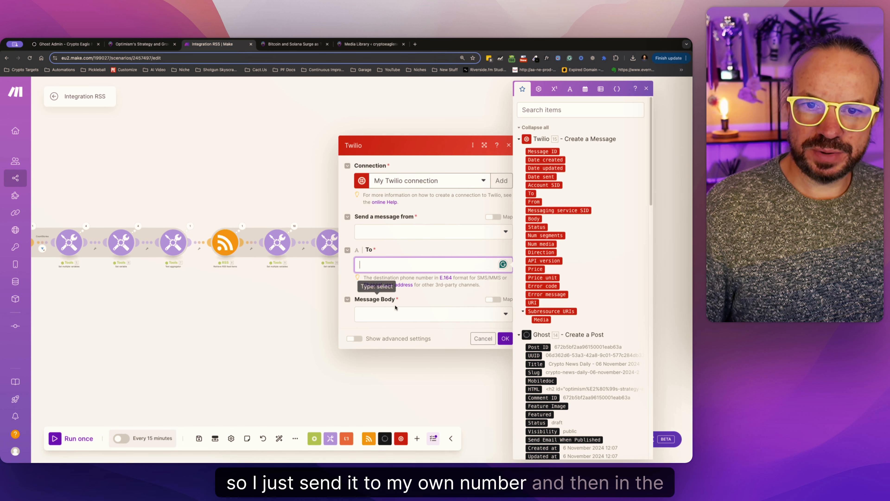
pyautogui.click(396, 313)
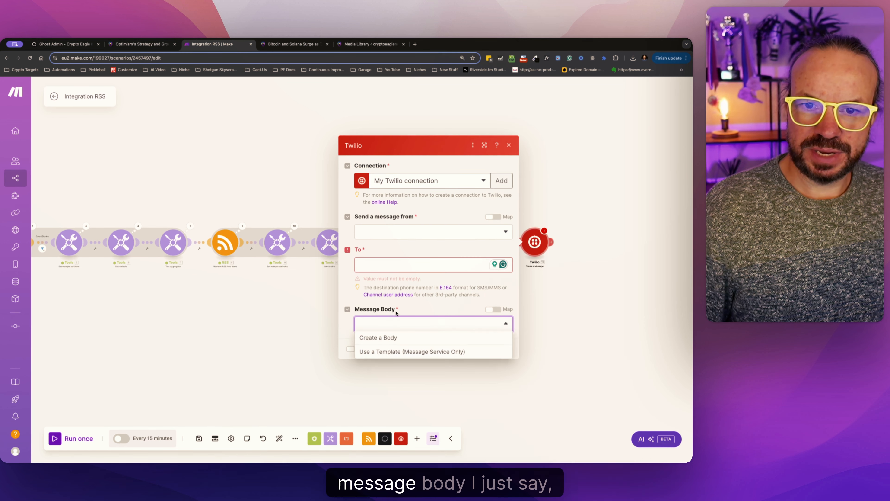
pyautogui.click(411, 342)
pyautogui.click(375, 322)
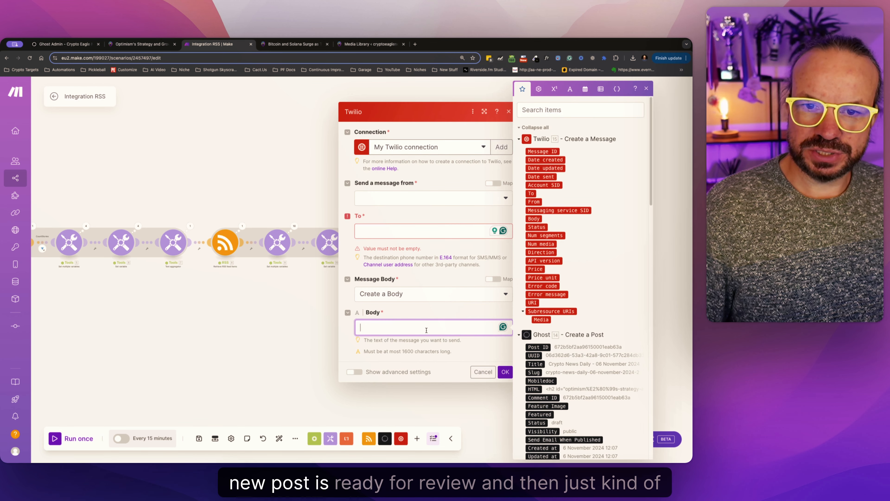
pyautogui.scroll(-5, 555, 223)
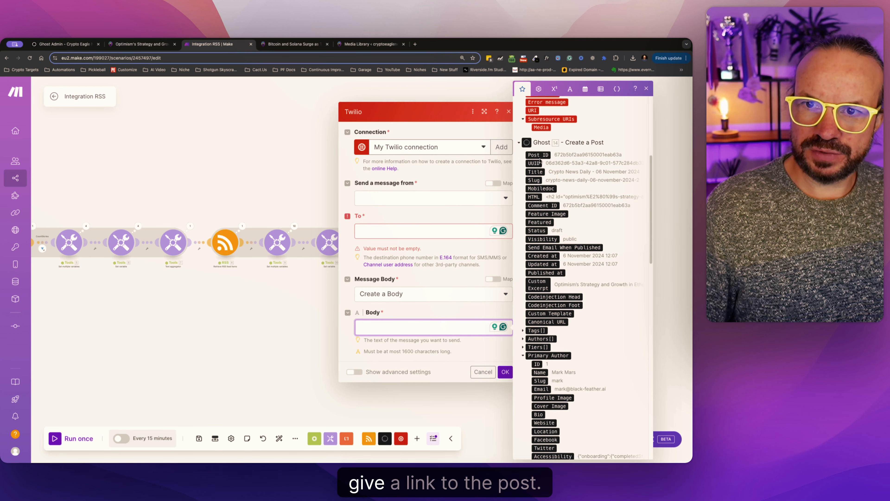
pyautogui.scroll(-10, 556, 339)
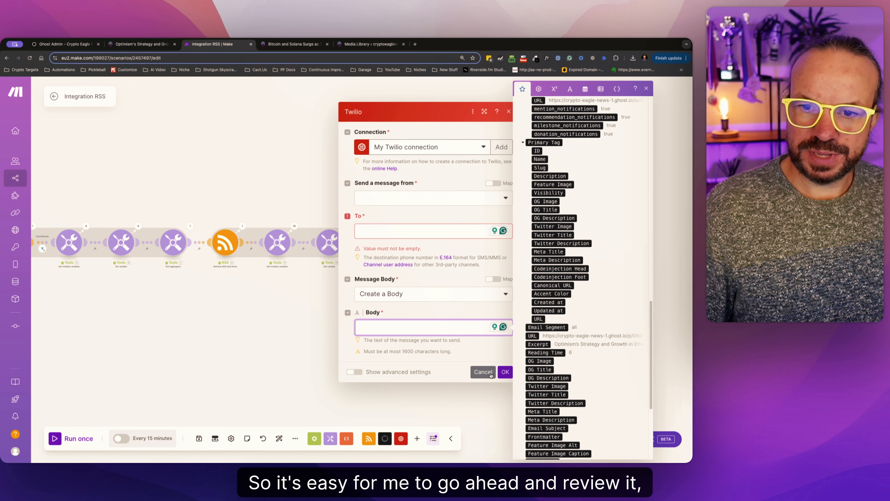
pyautogui.click(483, 372)
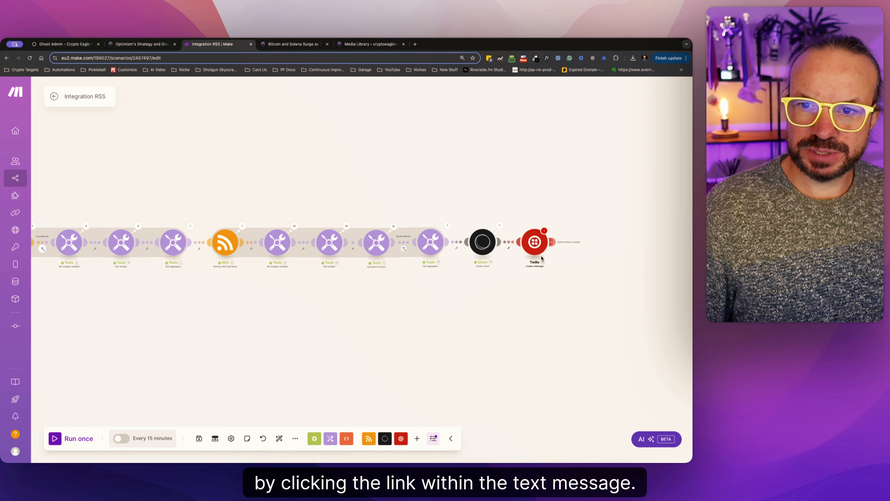
# Delete the Twilio module from the end of the scenario.
pyautogui.rightClick(536, 247)
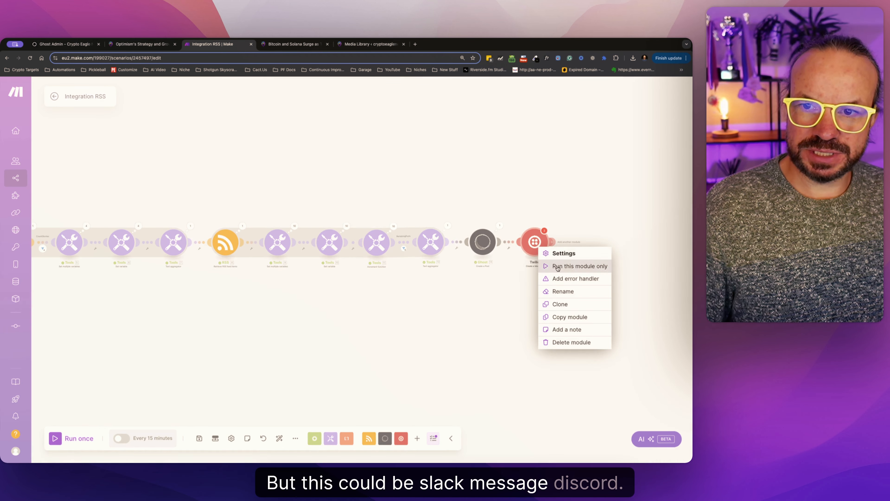
pyautogui.click(582, 343)
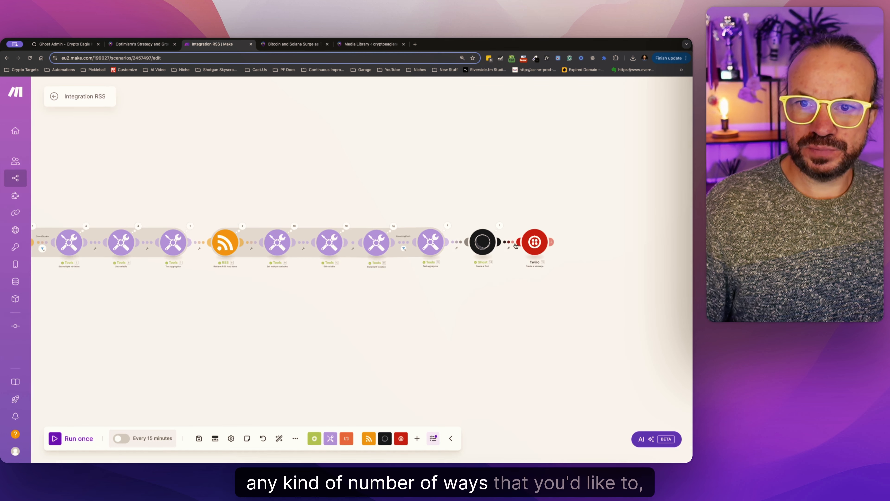
pyautogui.rightClick(535, 244)
pyautogui.click(567, 339)
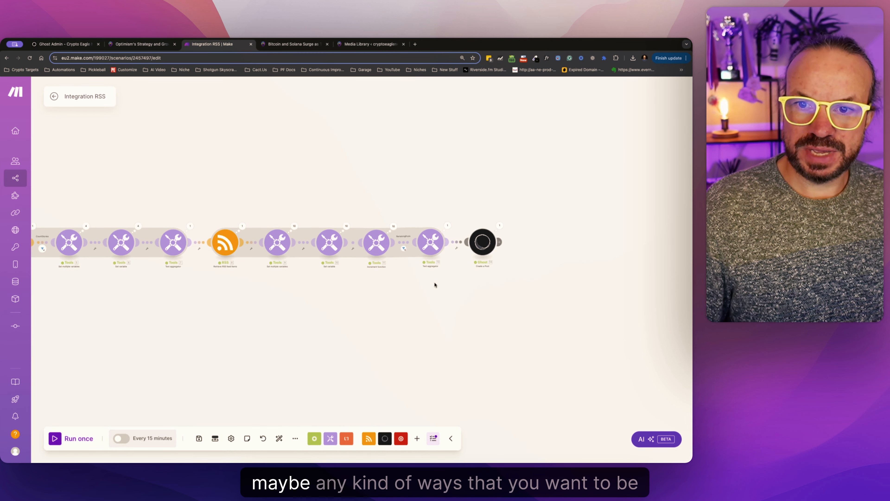
# View the complete scenario from the first RSS module to Ghost, and bring up the Bitcoin and Solana Surge article on the news site.
pyautogui.hscroll(-5, 433, 284)
pyautogui.moveTo(535, 294)
pyautogui.mouseDown()
pyautogui.moveTo(512, 296)
pyautogui.moveTo(558, 298)
pyautogui.moveTo(536, 297)
pyautogui.mouseUp()
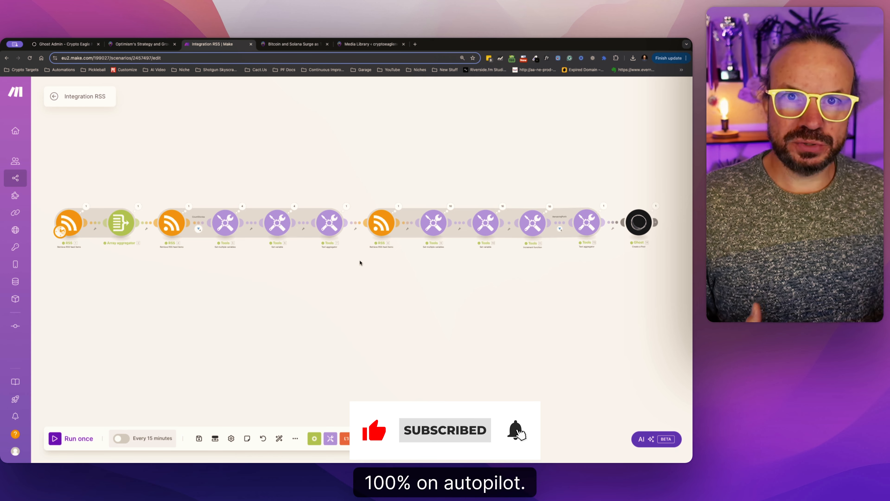
pyautogui.click(300, 45)
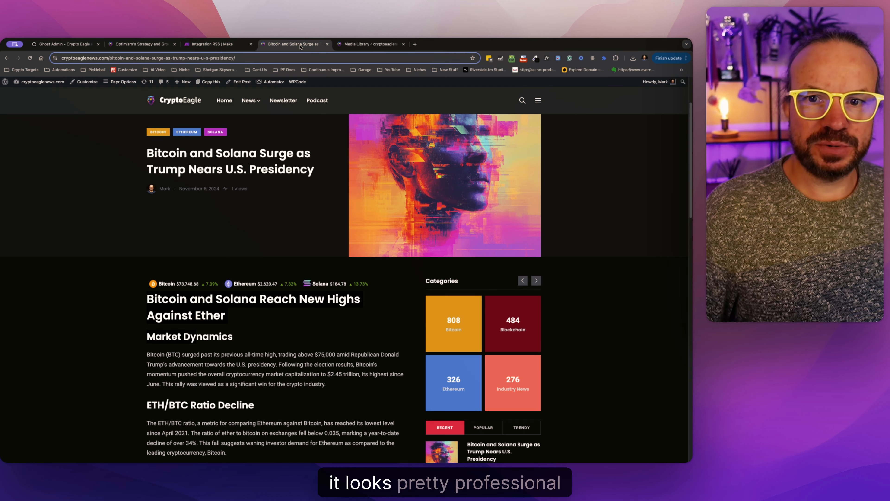